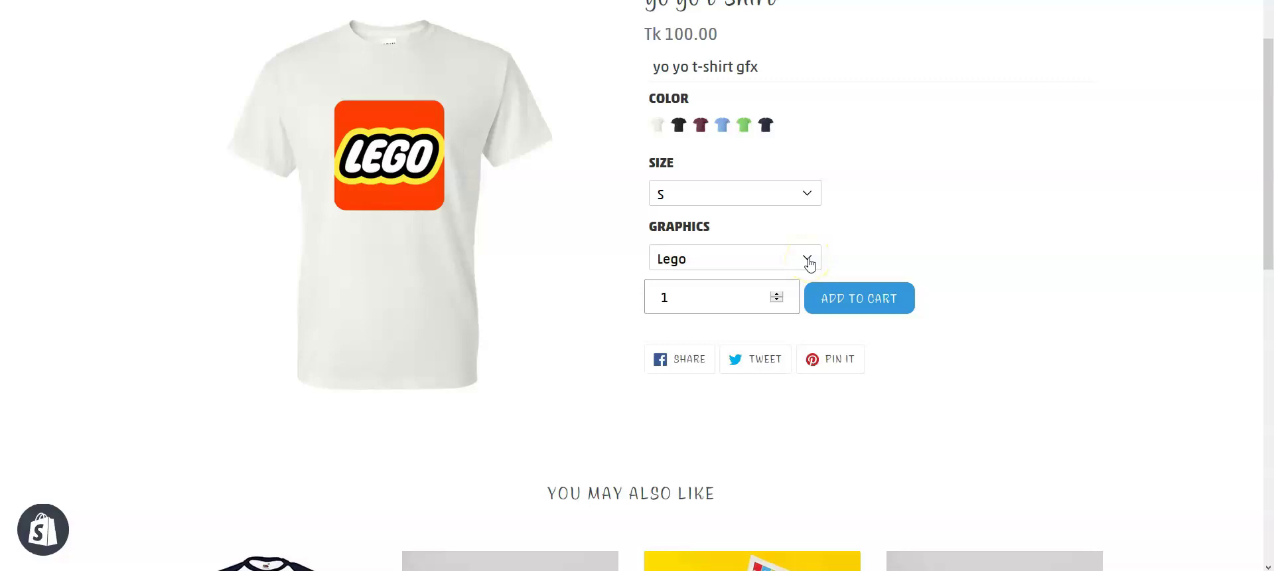
- Try the PS graphic before choosing Corsair for the yo yo T-shirt, and try green before choosing light blue as its color
click(808, 262)
click(732, 315)
click(806, 259)
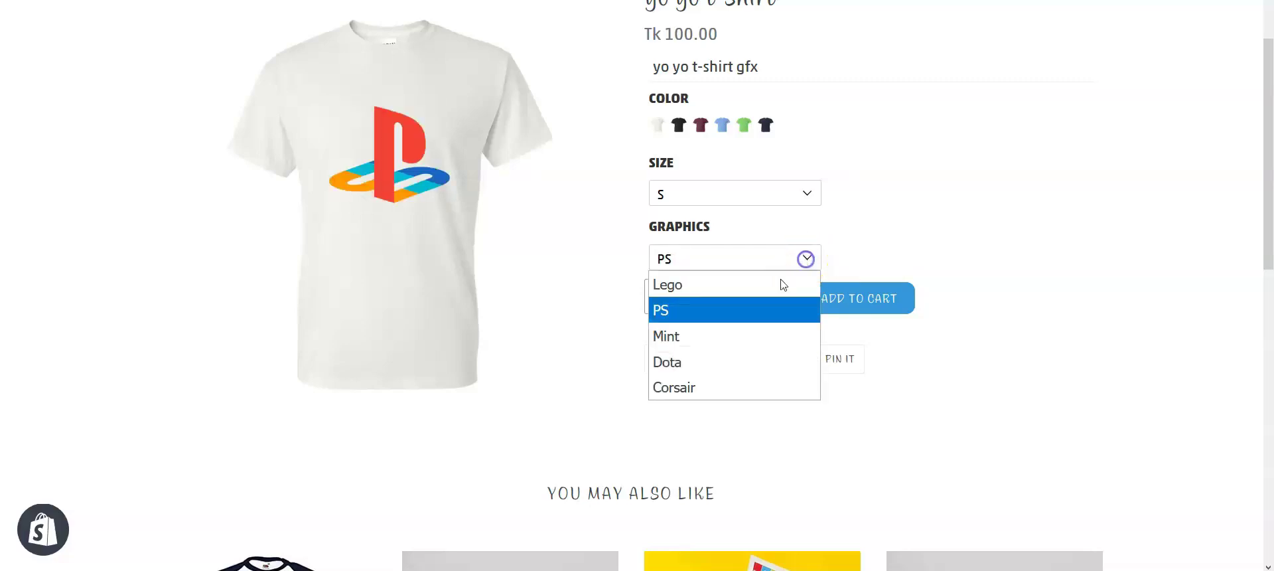
click(712, 383)
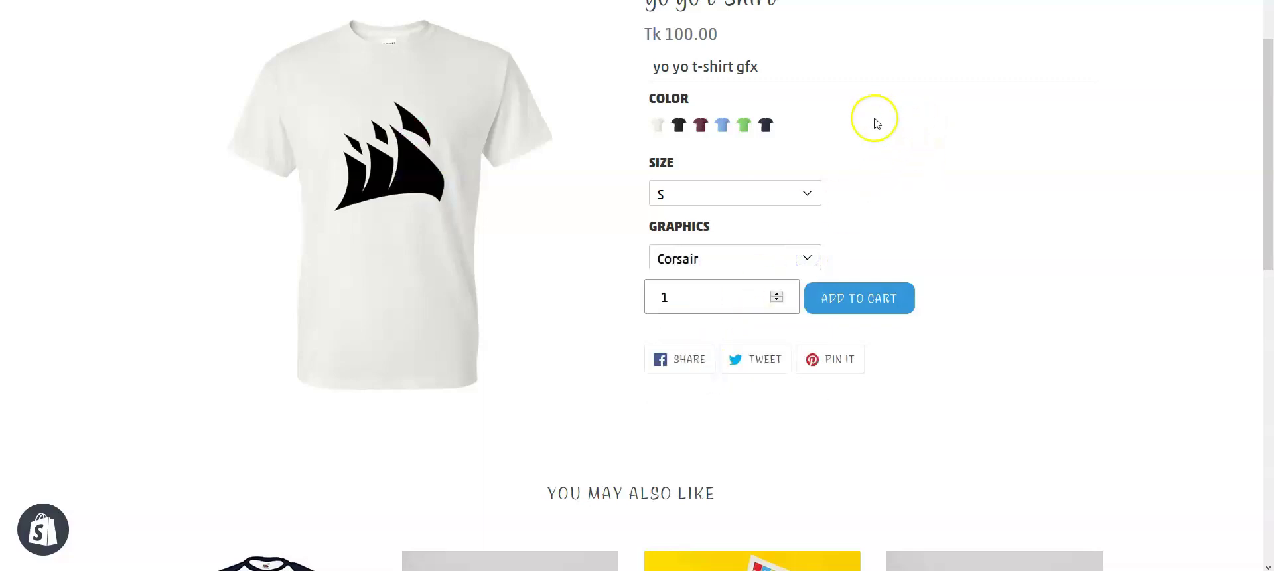
click(744, 126)
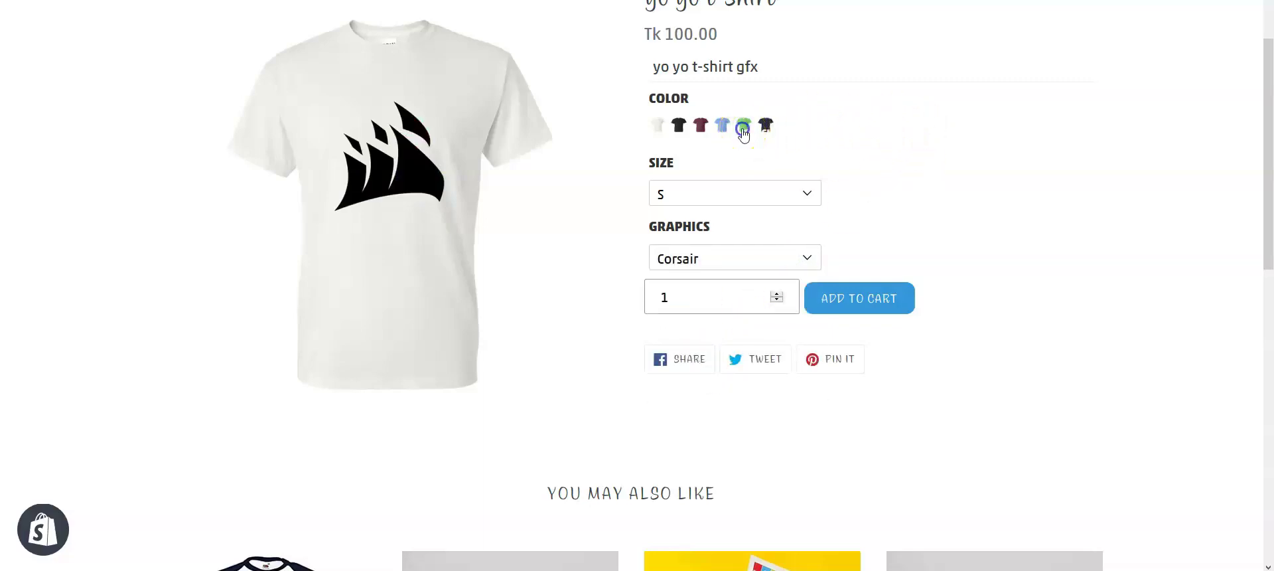
click(723, 126)
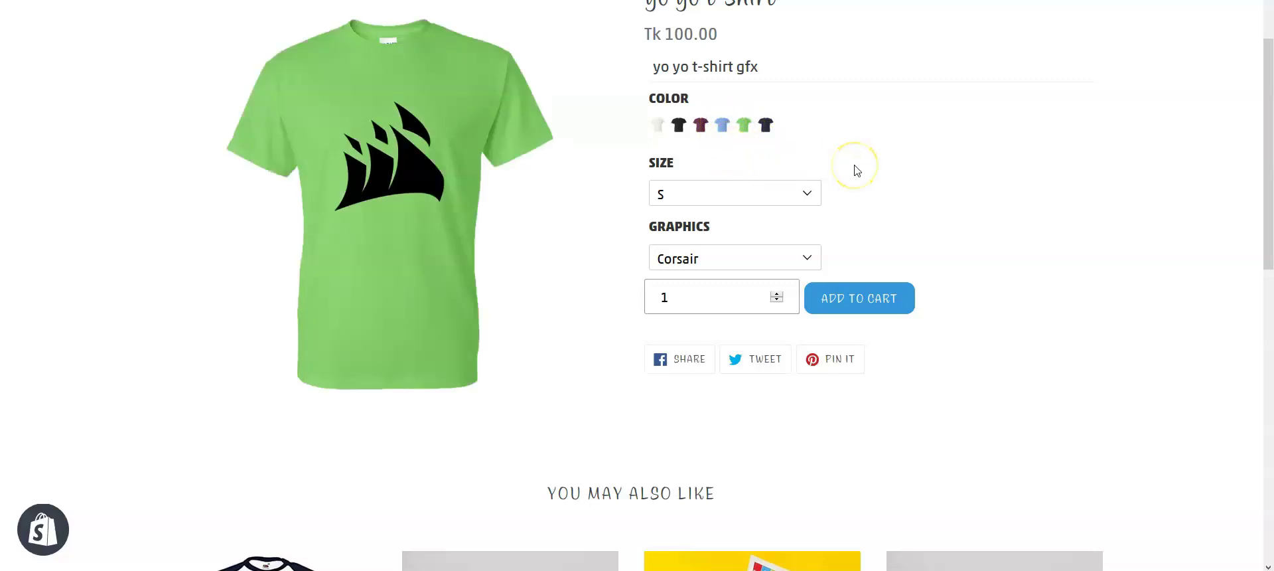
- Set the T-shirt's size to 2XL and its order quantity to 3
click(809, 193)
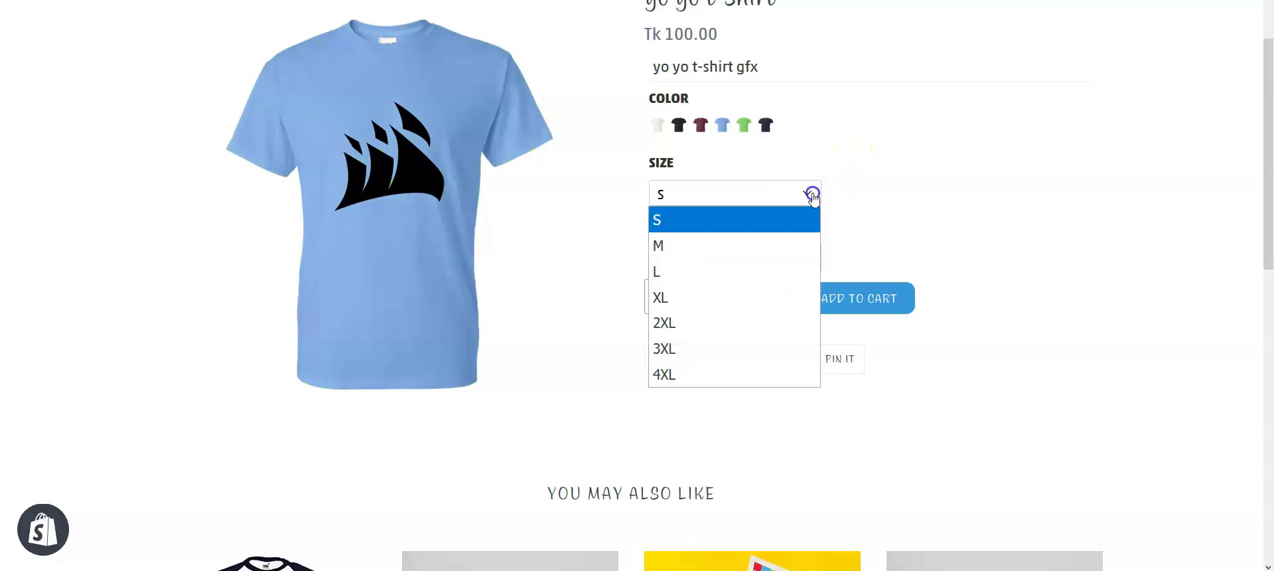
click(702, 325)
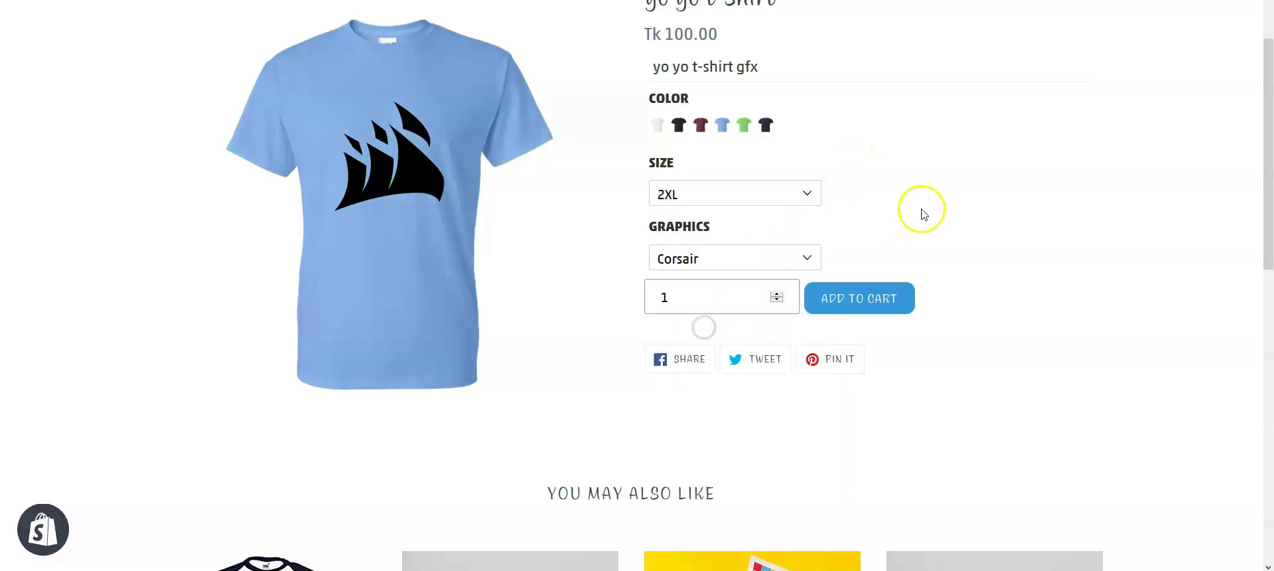
click(779, 297)
click(779, 297)
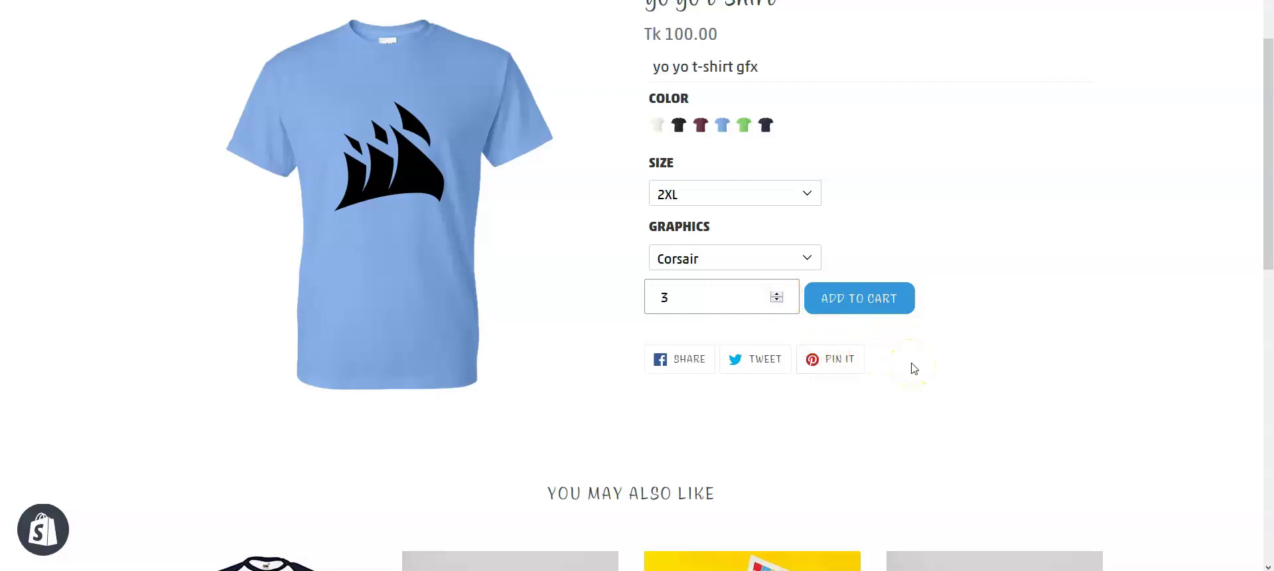
click(900, 308)
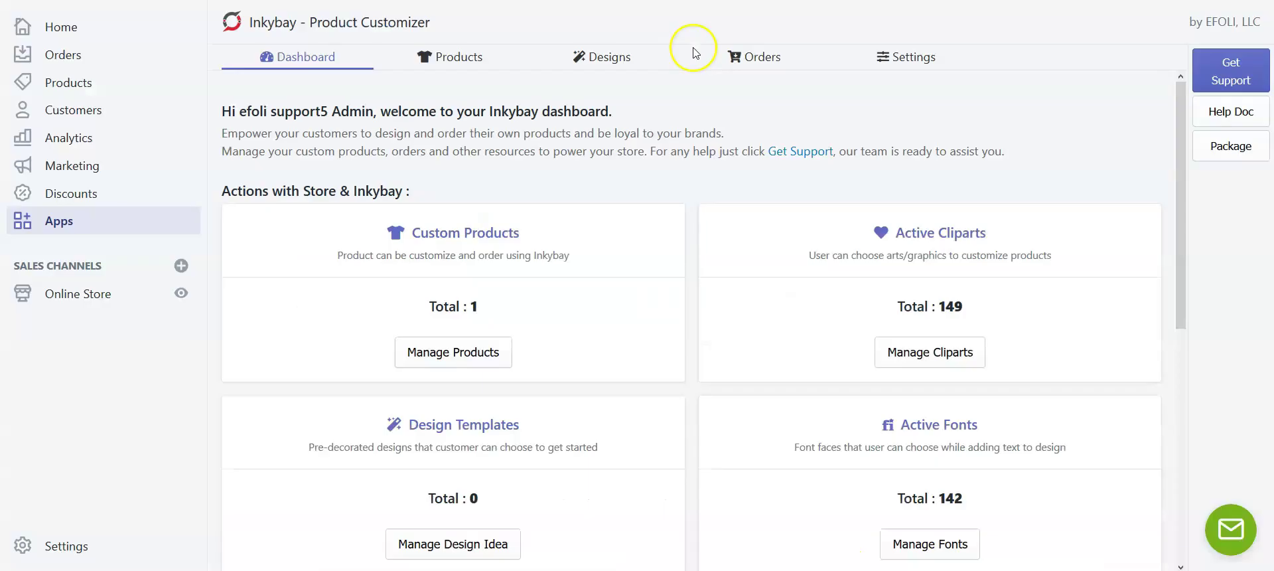
- Switch to the Inkybay app and create a product option set named Tshirt Graphics
mouse_move(704, 59)
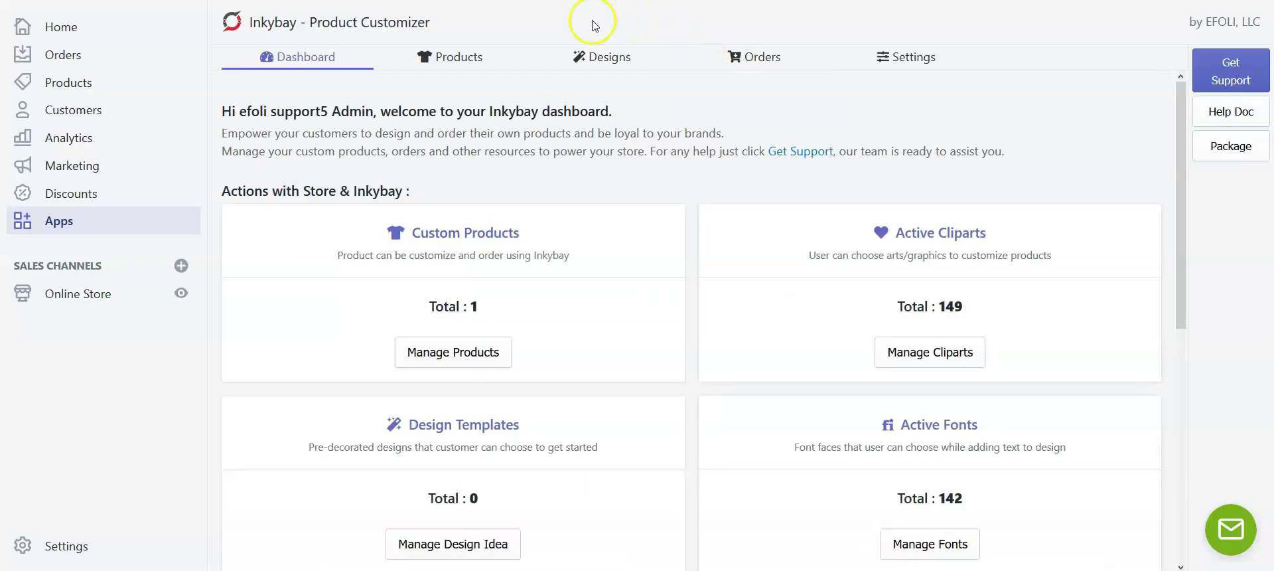
mouse_move(441, 59)
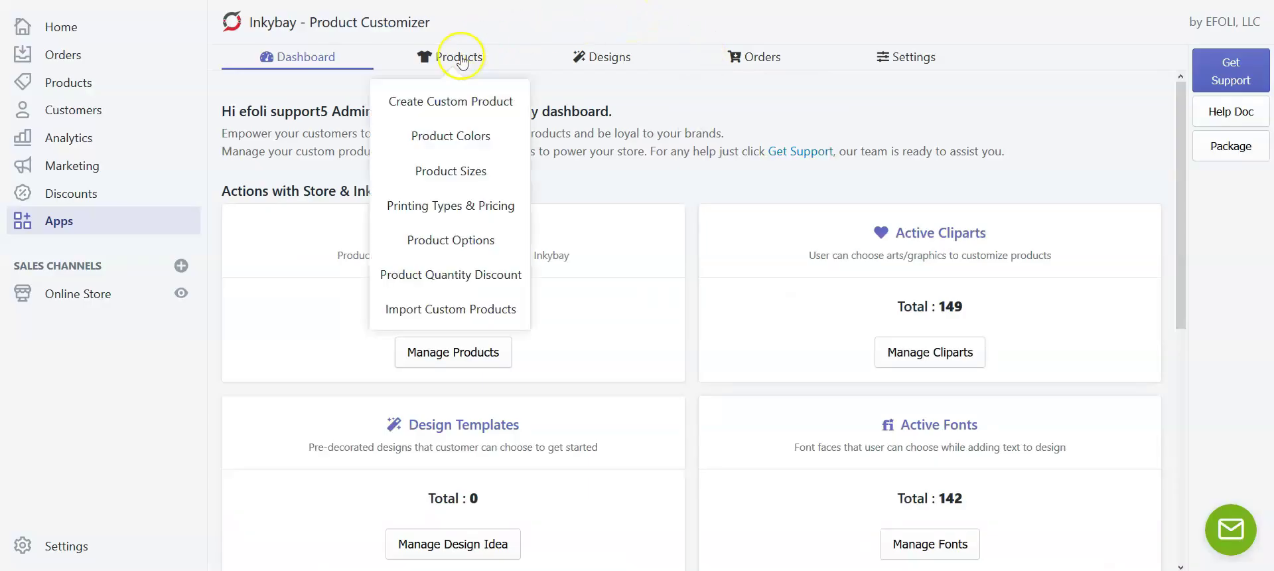
click(449, 248)
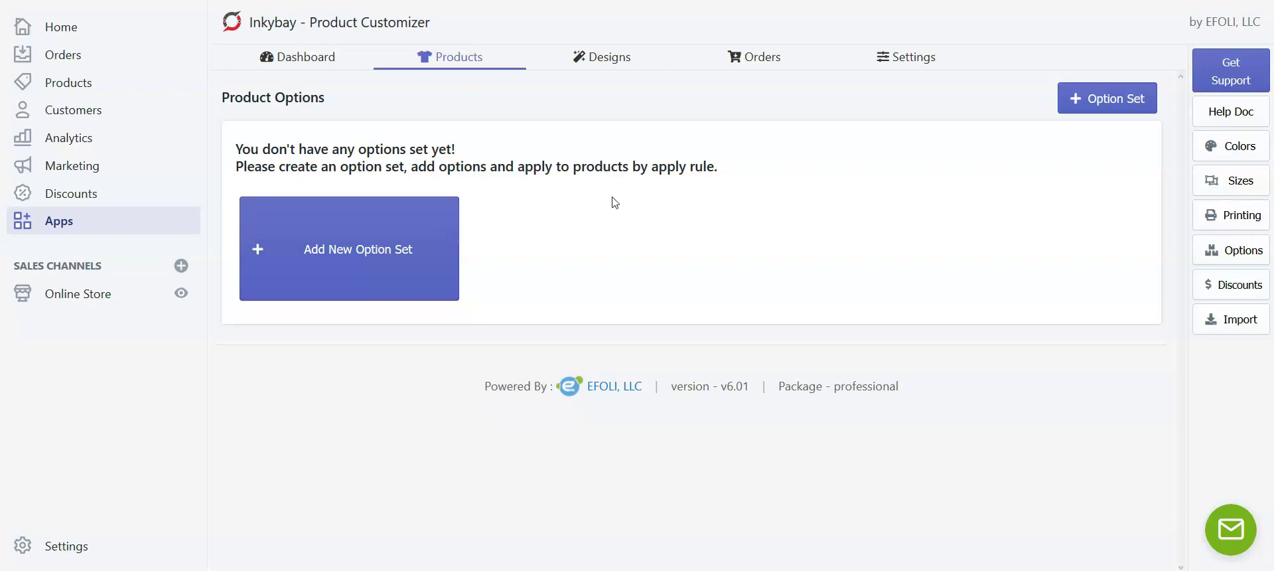
click(354, 245)
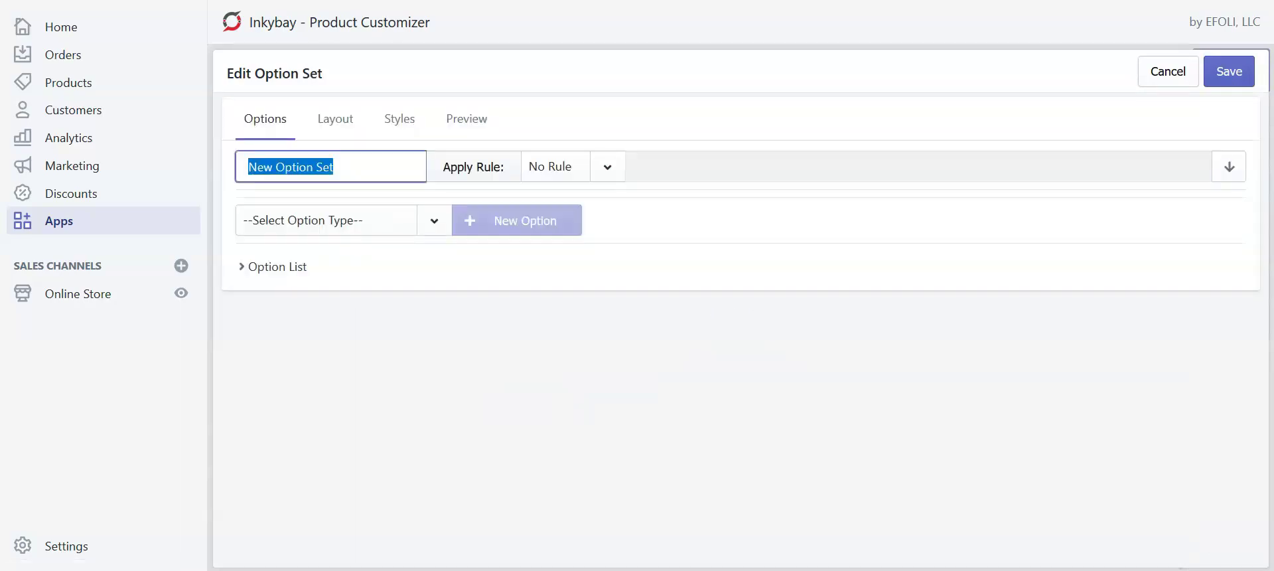
text(Tshirt G)
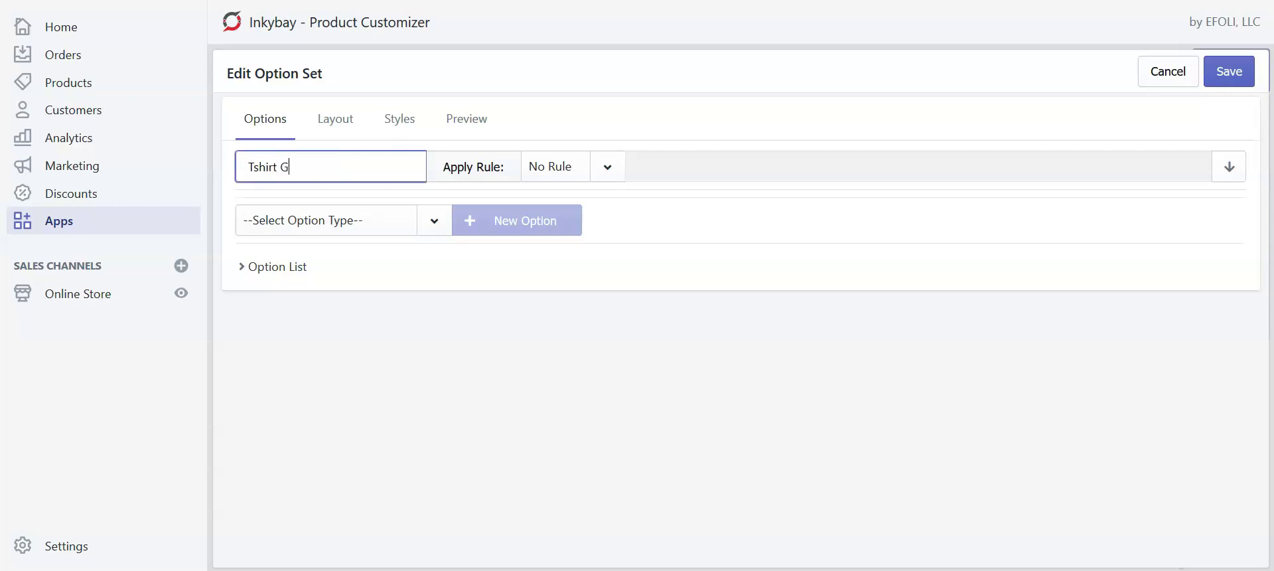
text(raphics)
click(715, 96)
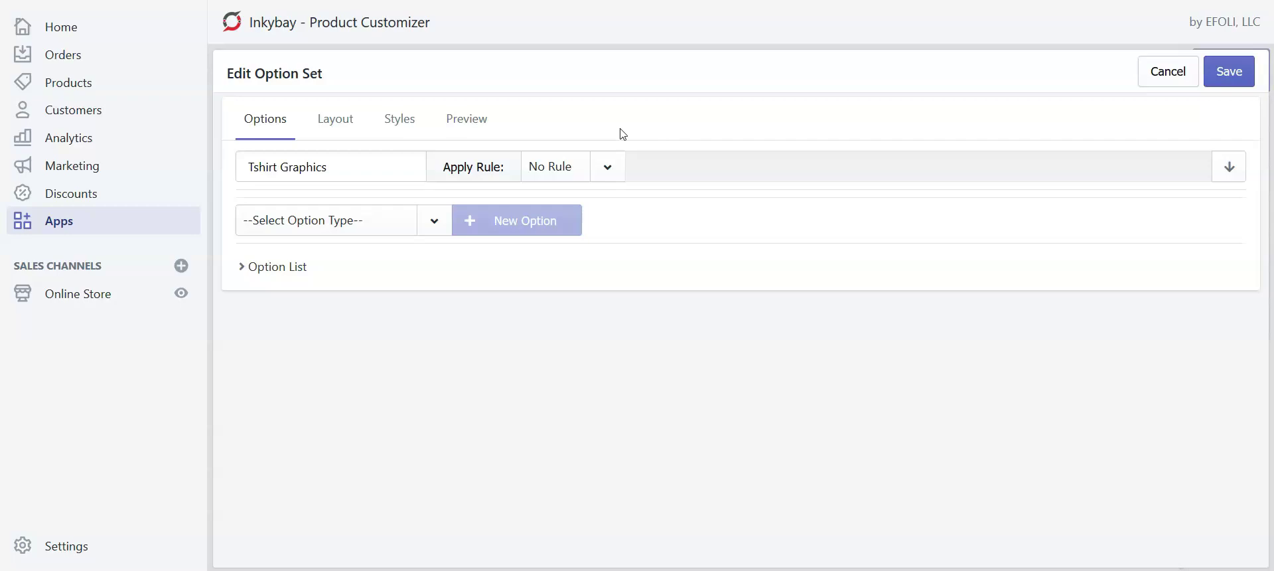
- Set the apply rule of the Tshirt Graphics option set to Handle
click(609, 170)
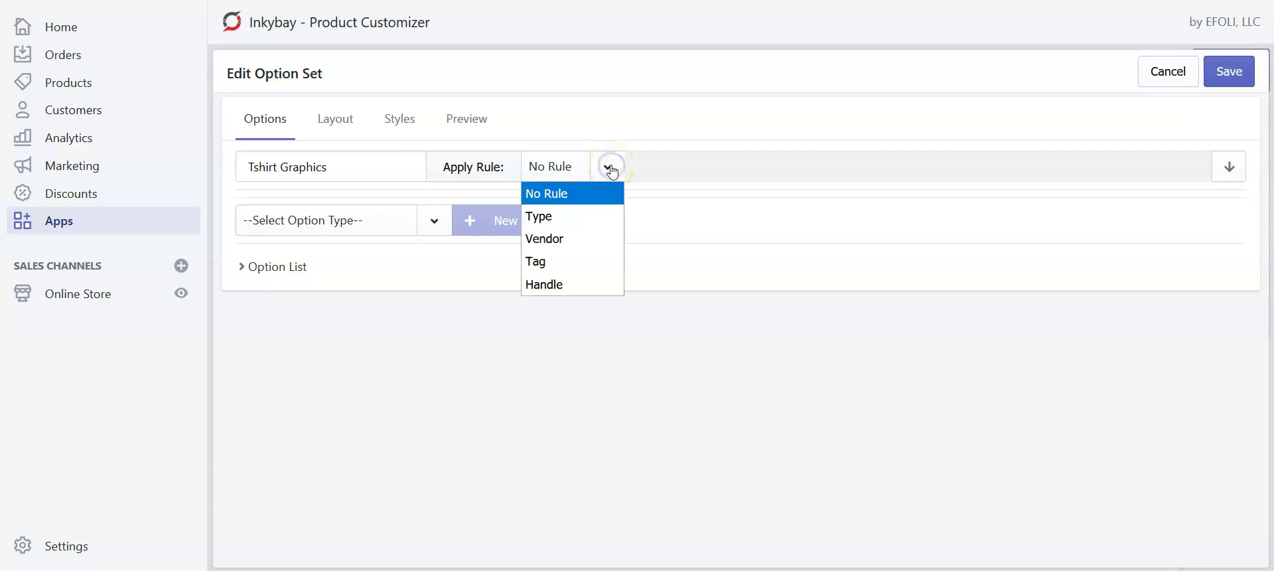
click(617, 240)
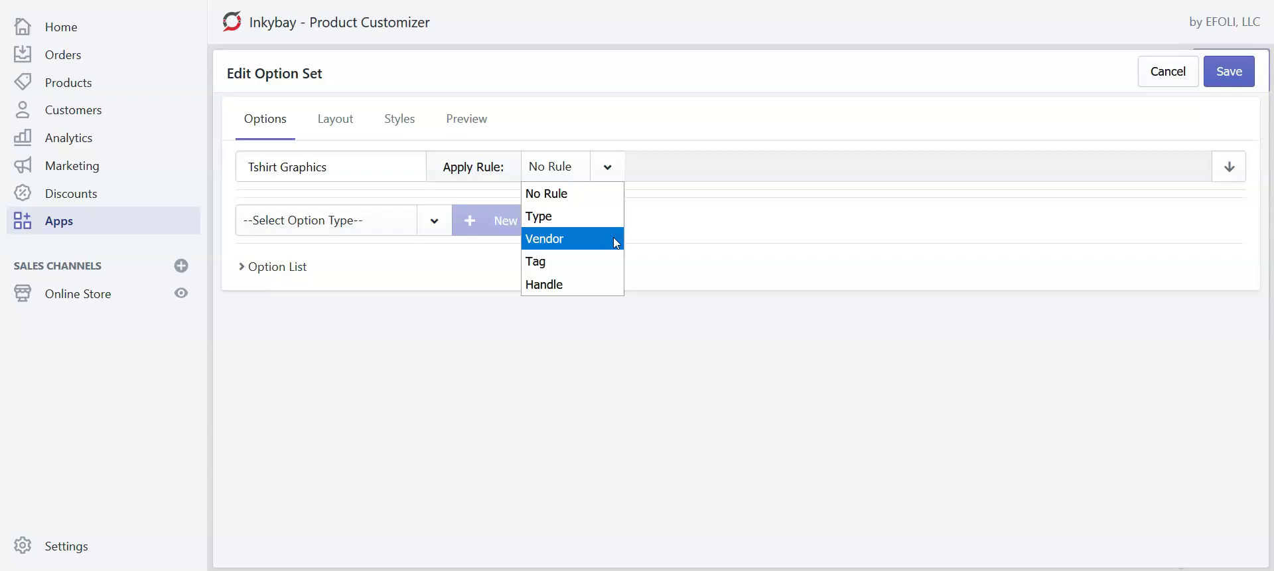
click(610, 260)
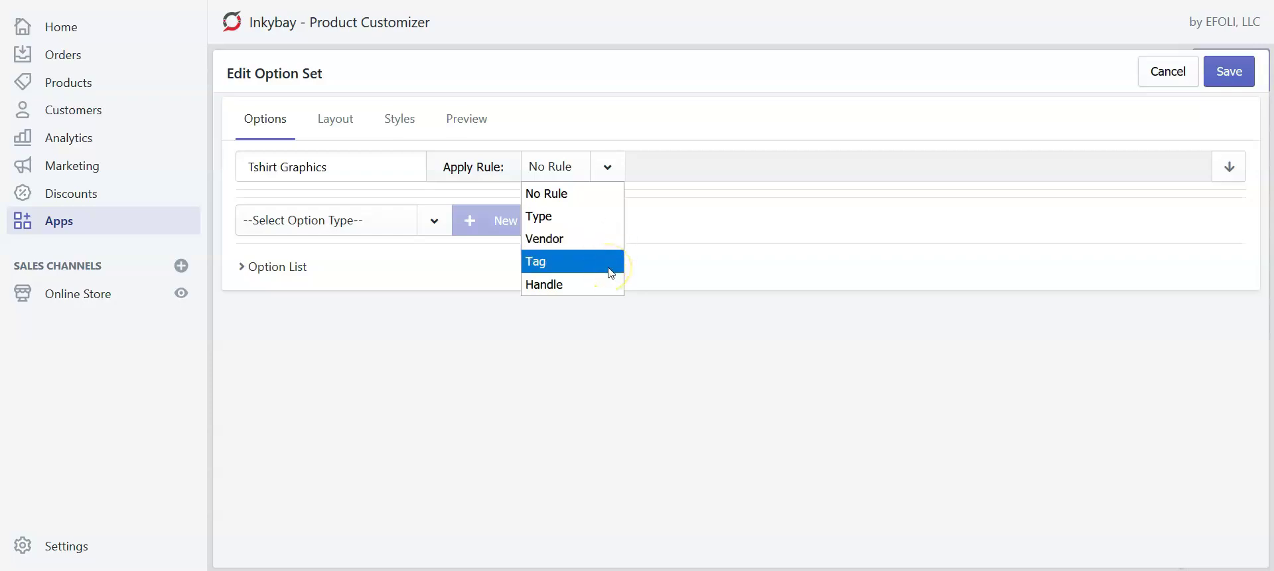
click(608, 284)
click(609, 286)
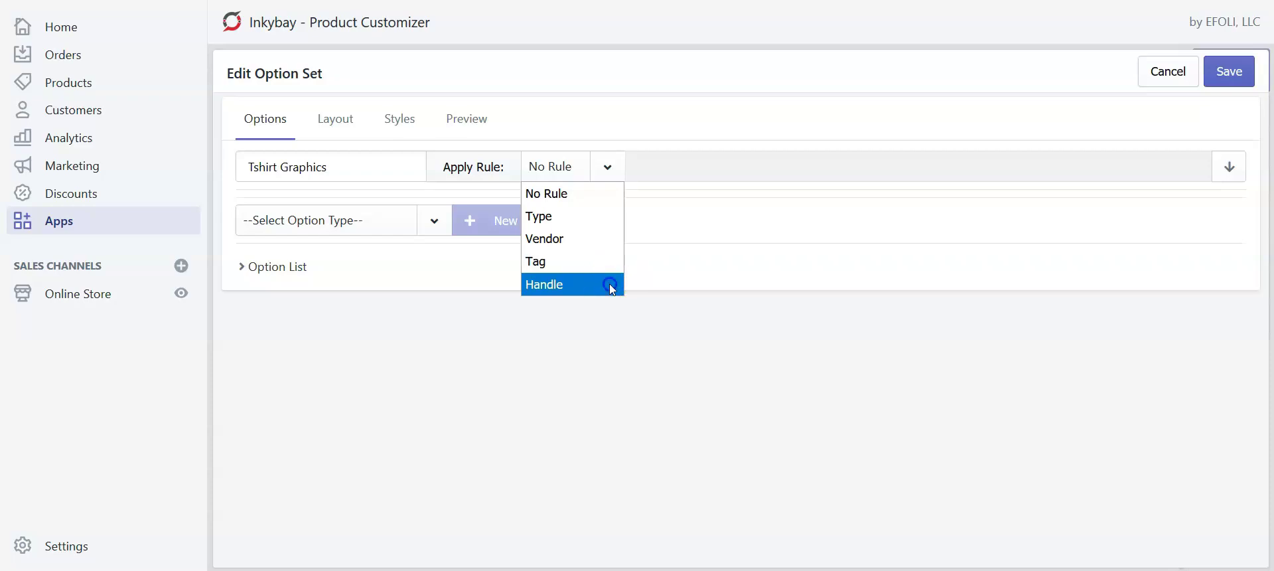
click(611, 285)
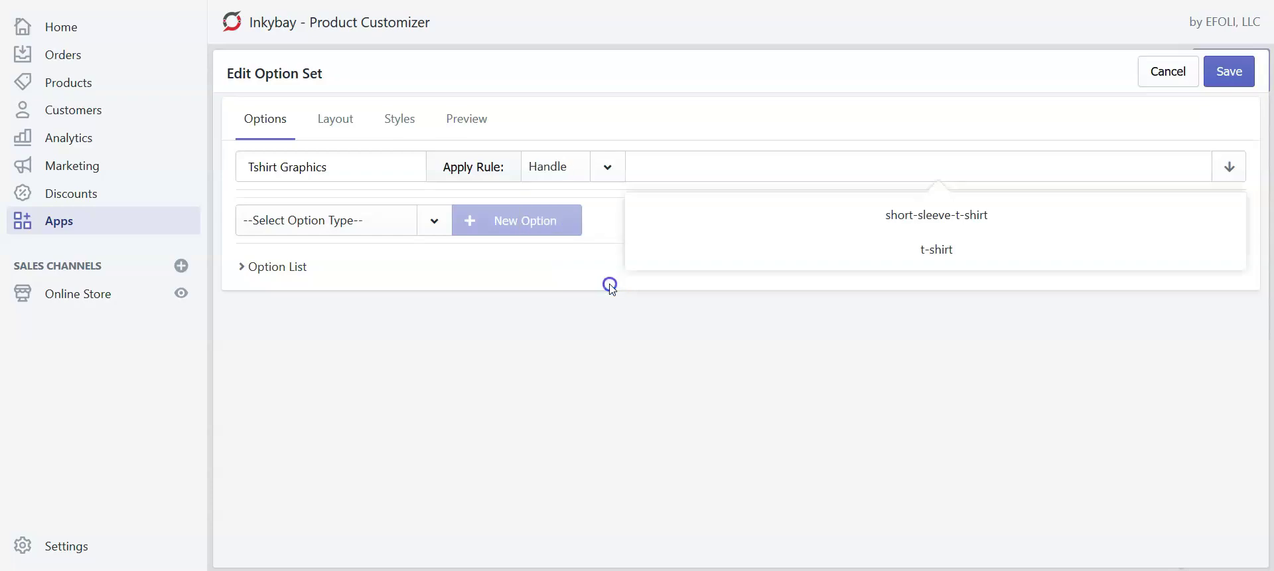
click(937, 250)
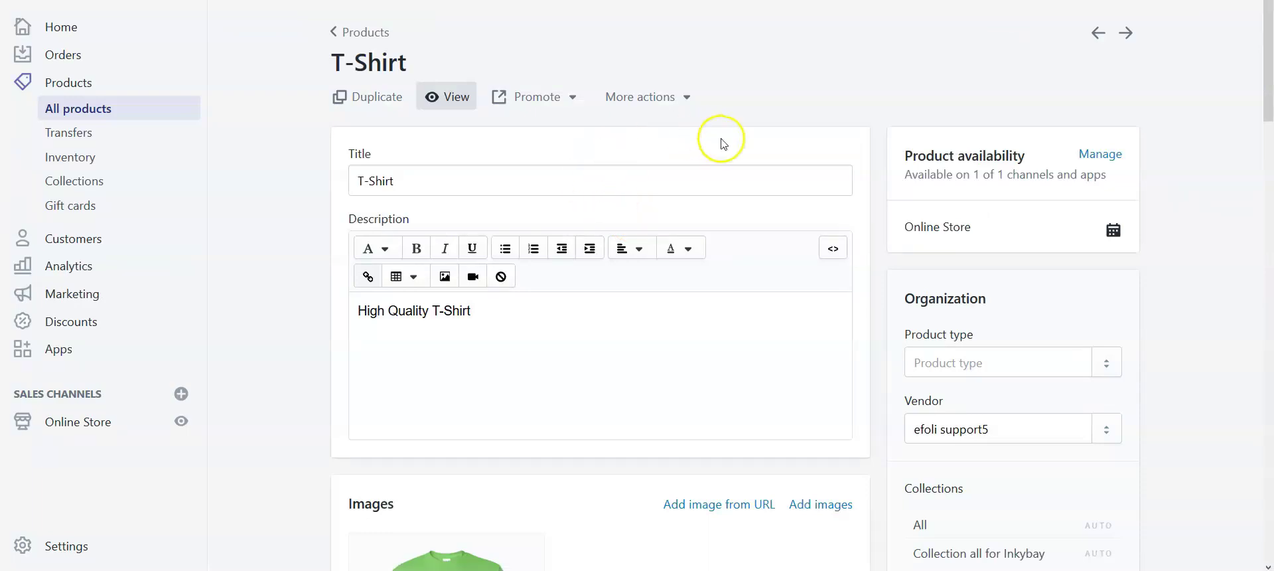
- Check the handle in the T-Shirt product's search engine listing and choose t-shirt as the option set's apply rule value
scroll(726, 146, down, 7)
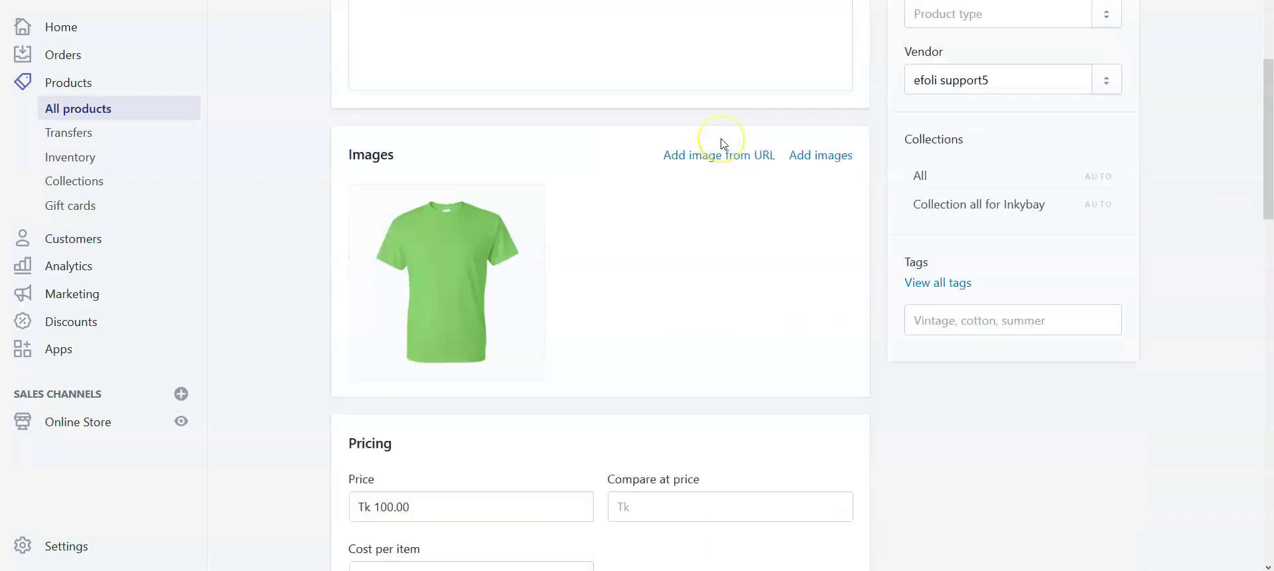
scroll(723, 144, down, 10)
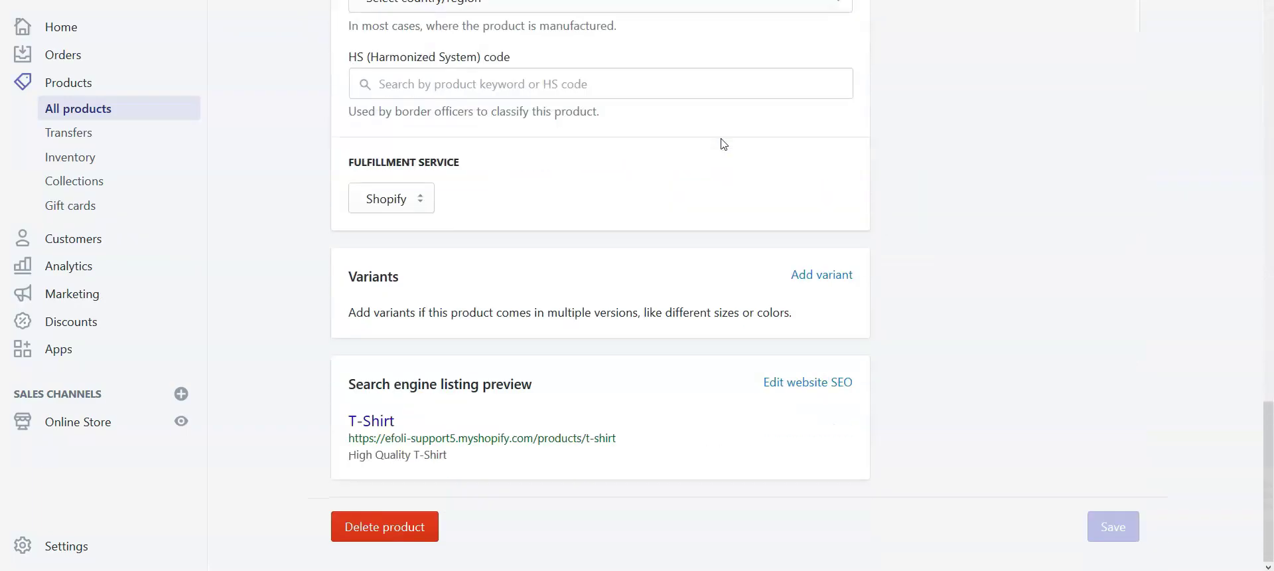
scroll(723, 144, up, 15)
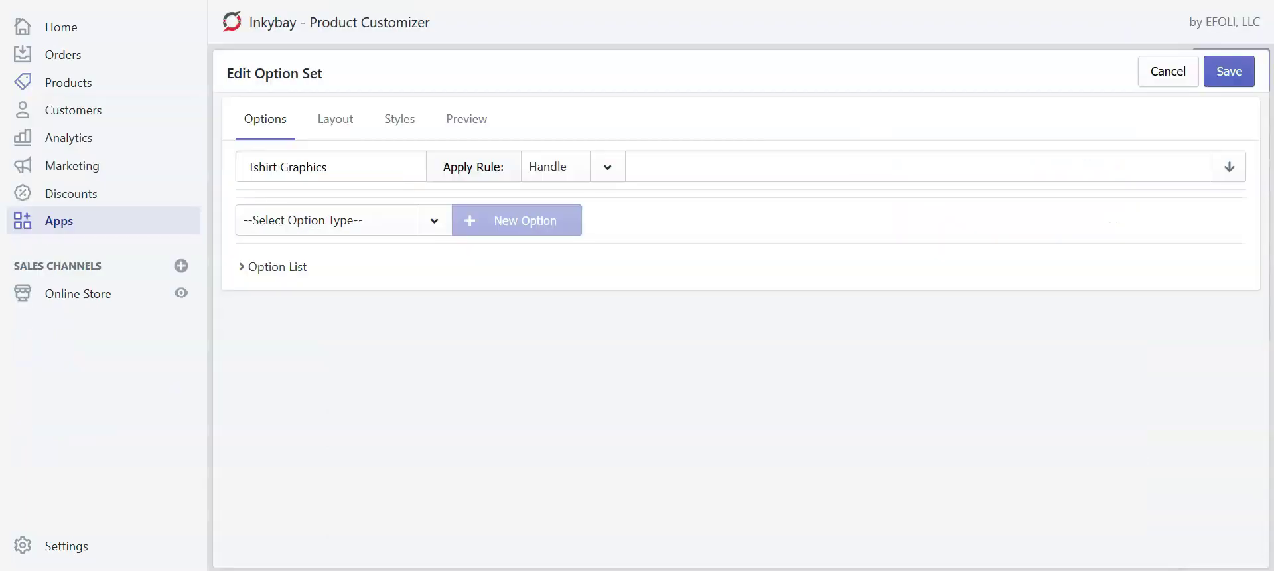
click(1230, 166)
click(919, 259)
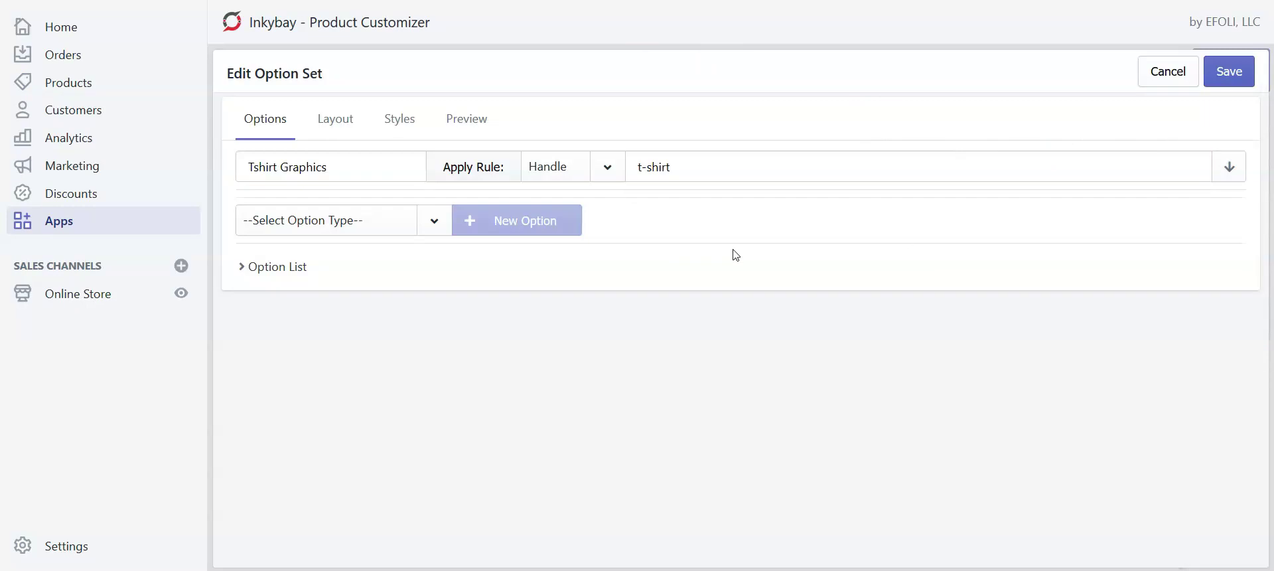
click(691, 119)
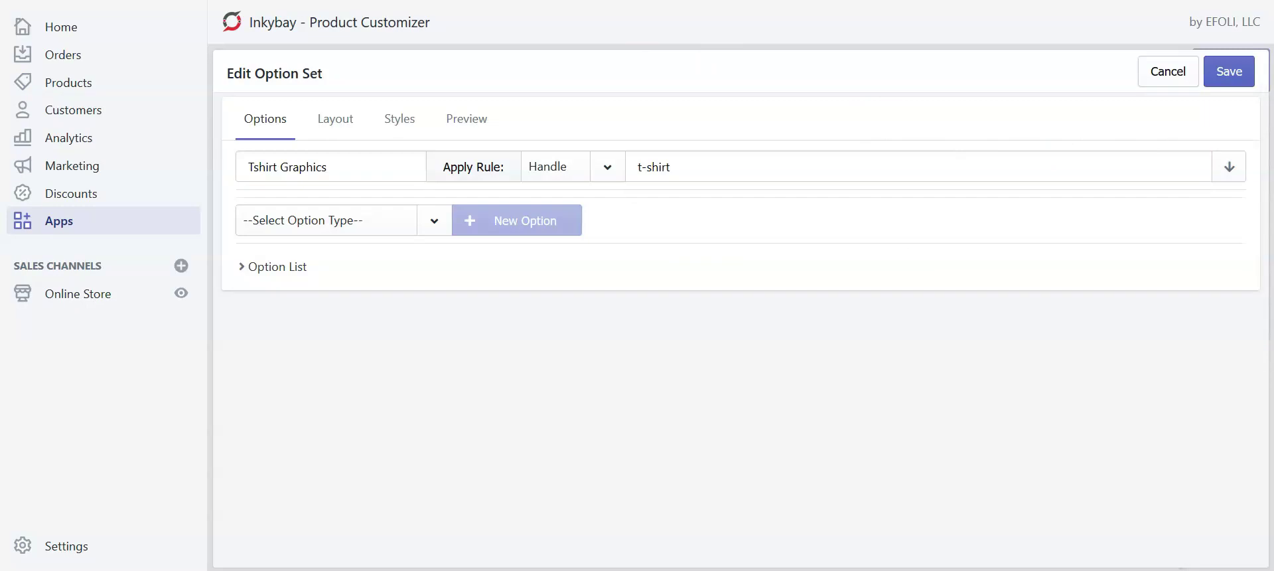
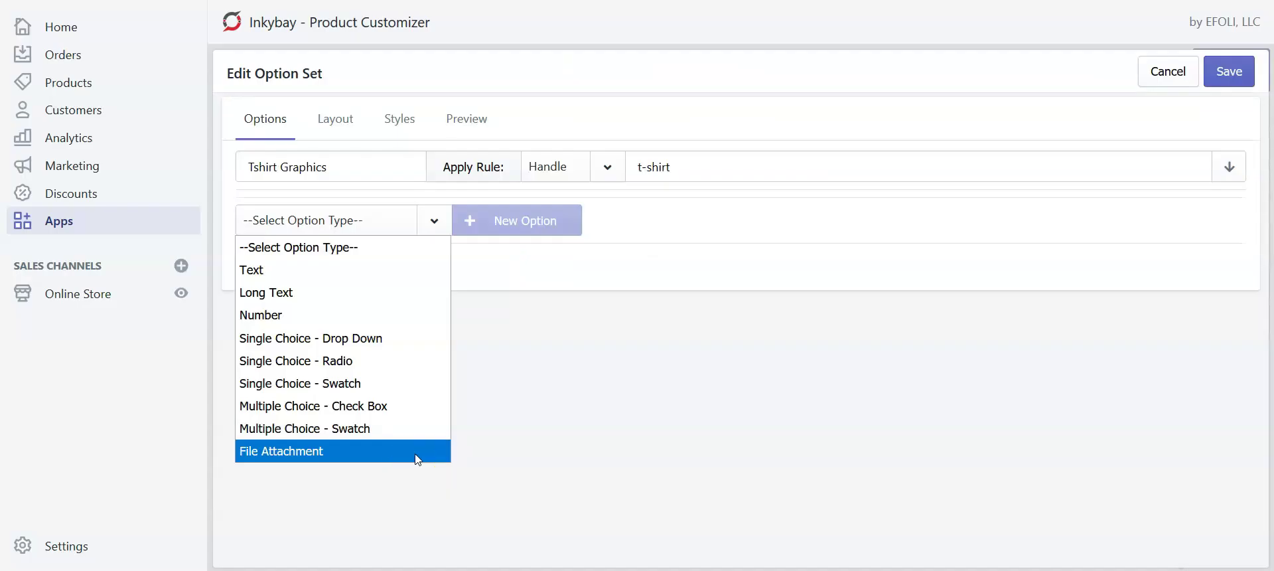
- Try the color swatches on the storefront T-shirt and add a Single Choice - Swatch option titled Color to the option set
click(417, 458)
click(408, 389)
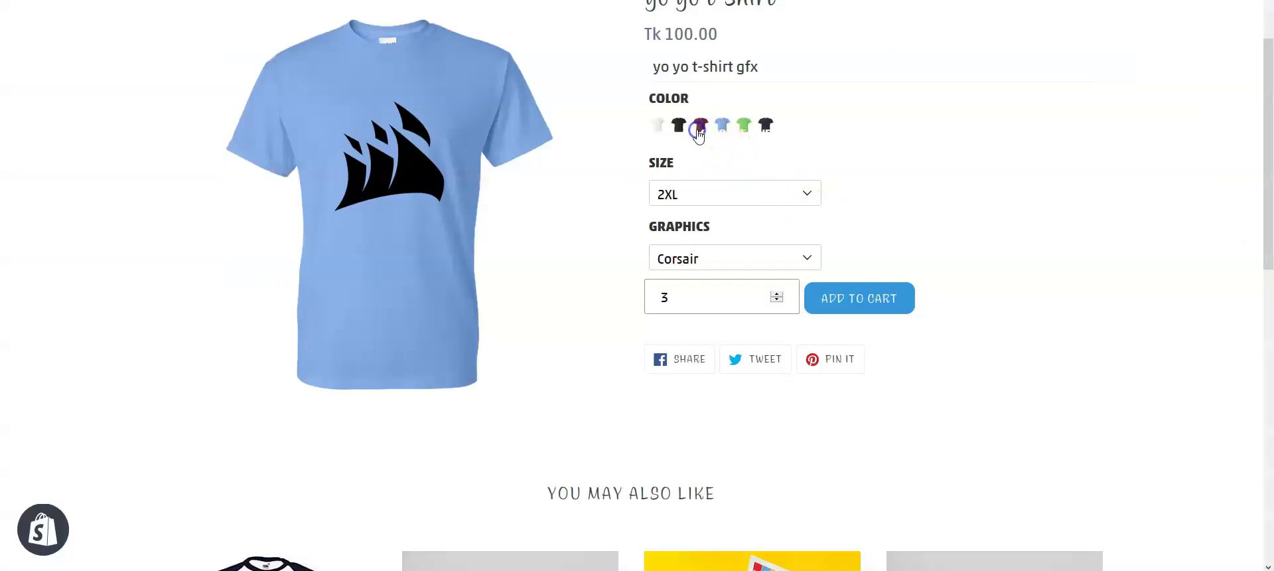
click(698, 133)
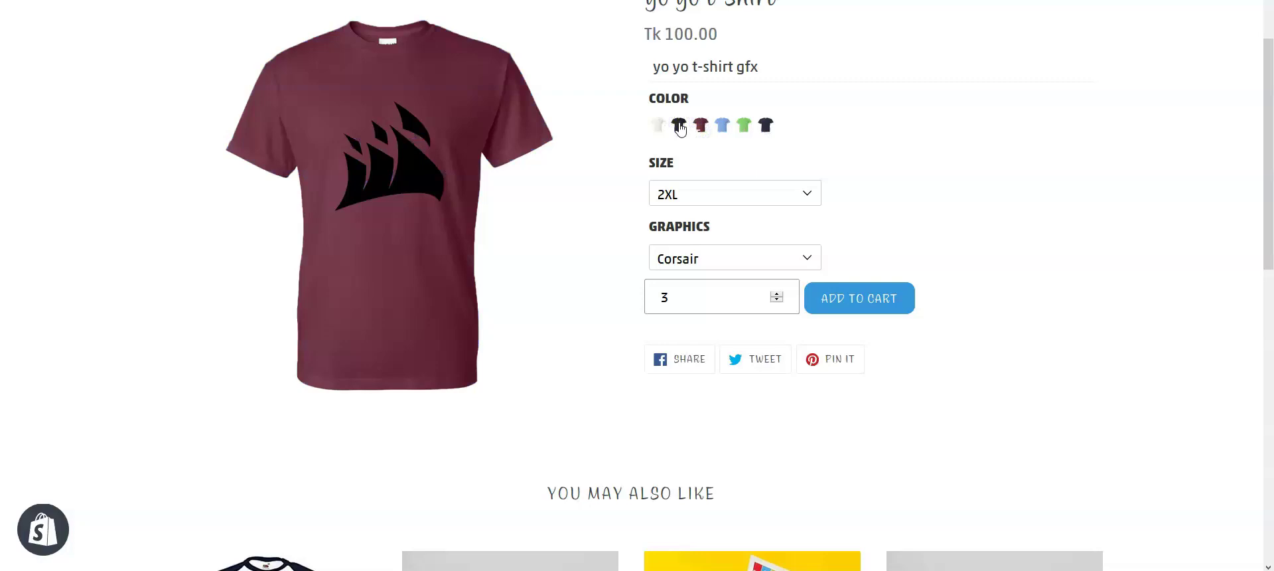
click(656, 129)
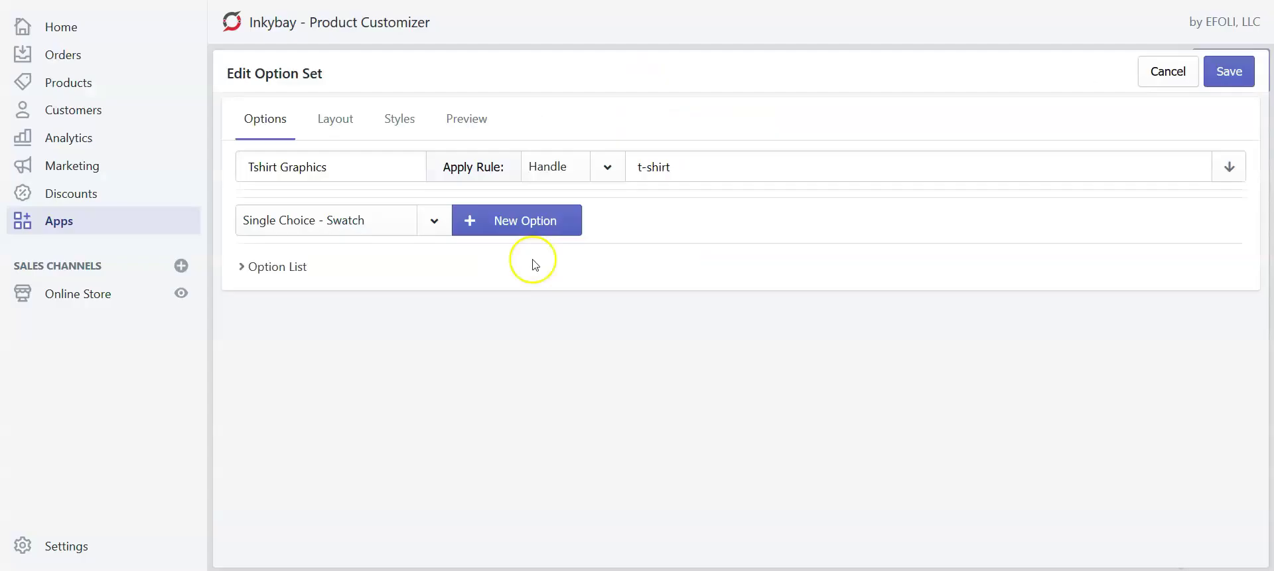
click(515, 226)
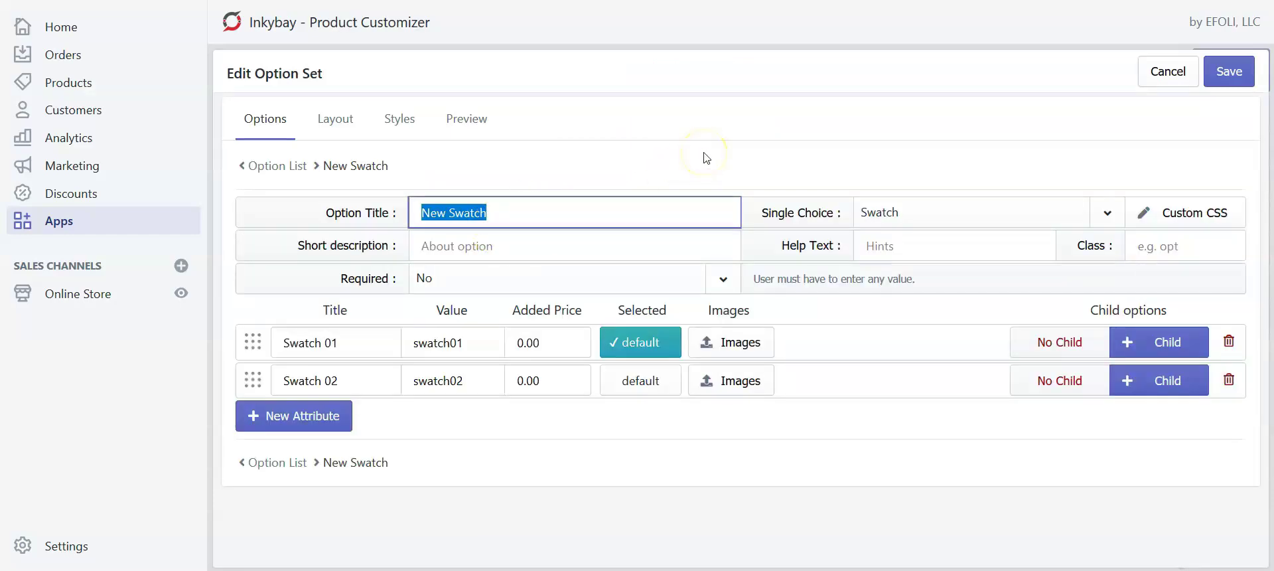
text(Color)
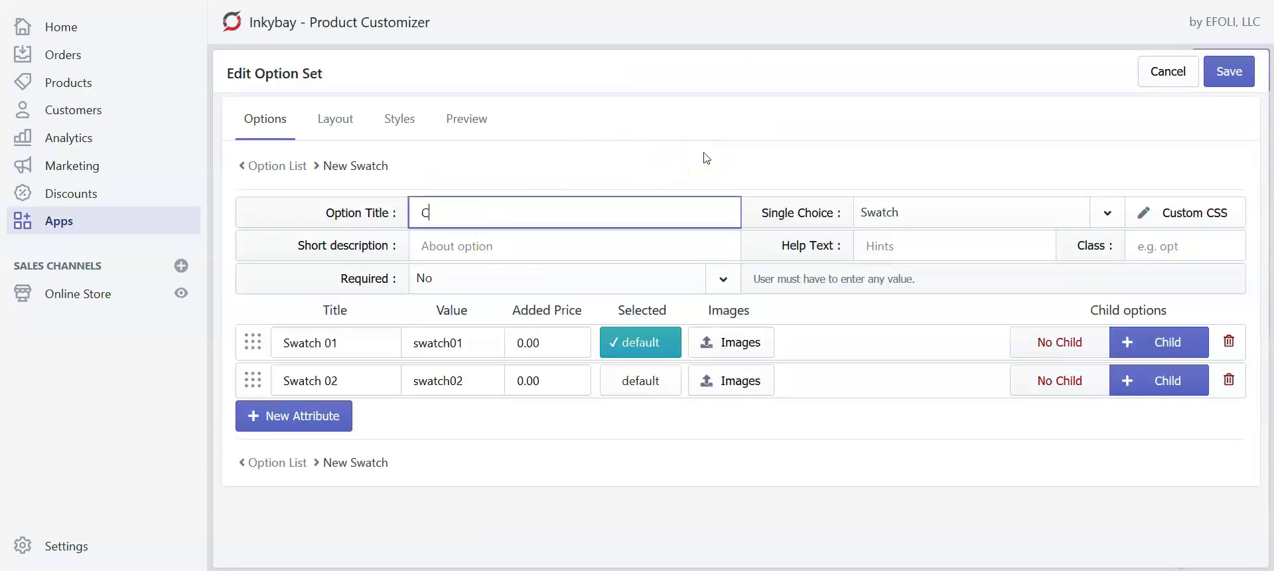
click(707, 158)
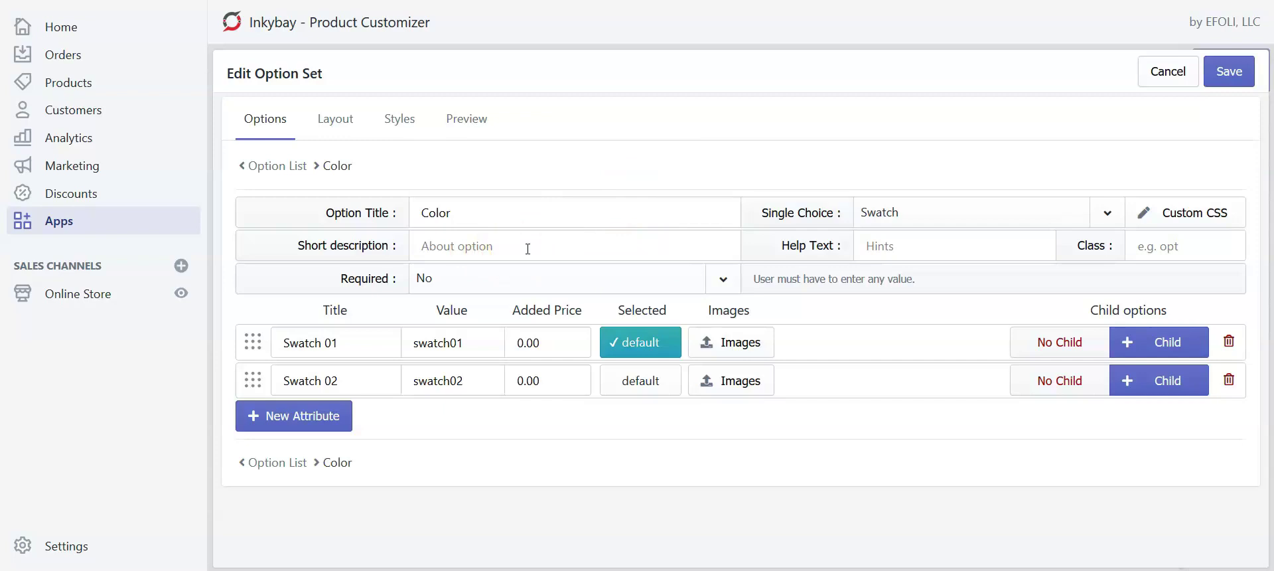
click(428, 277)
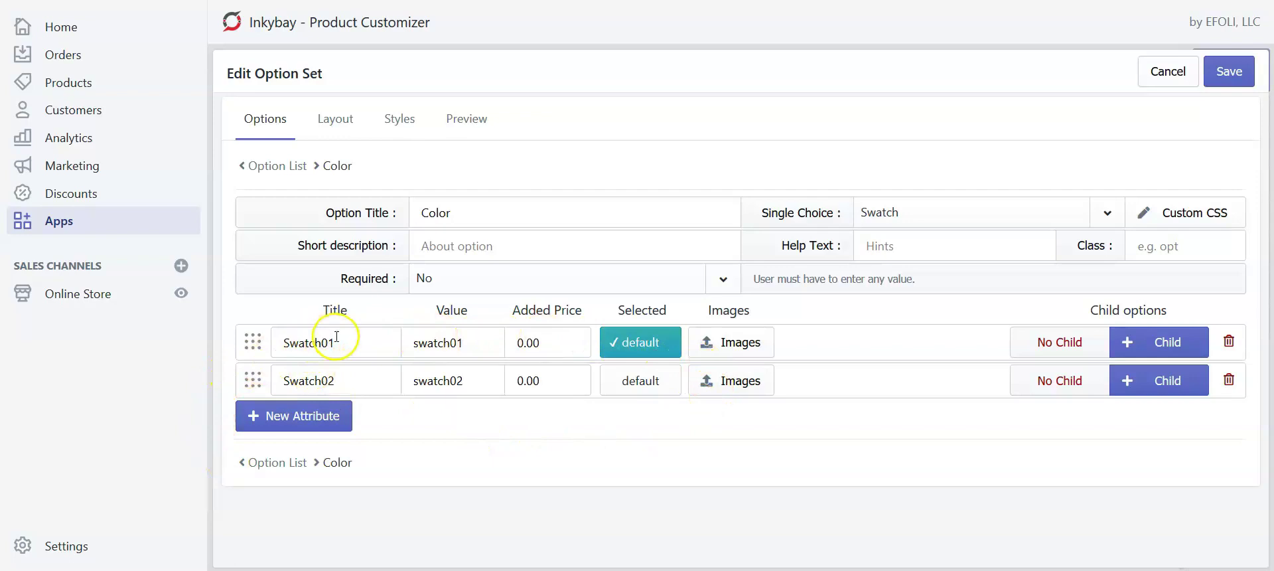
drag(355, 342, 252, 346)
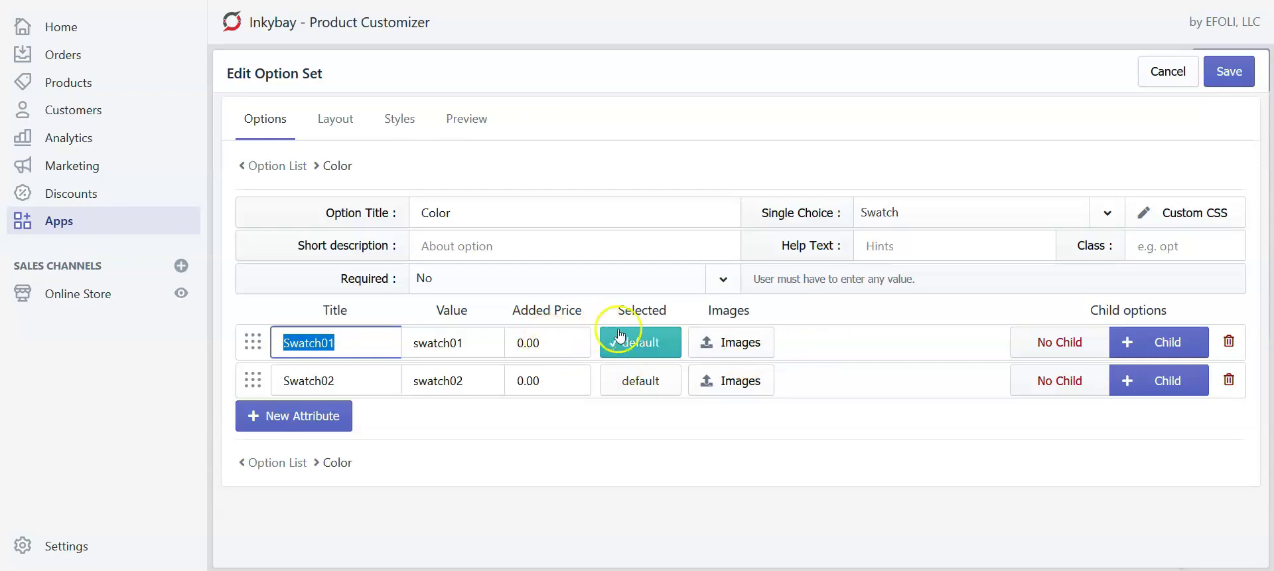
drag(467, 213, 406, 215)
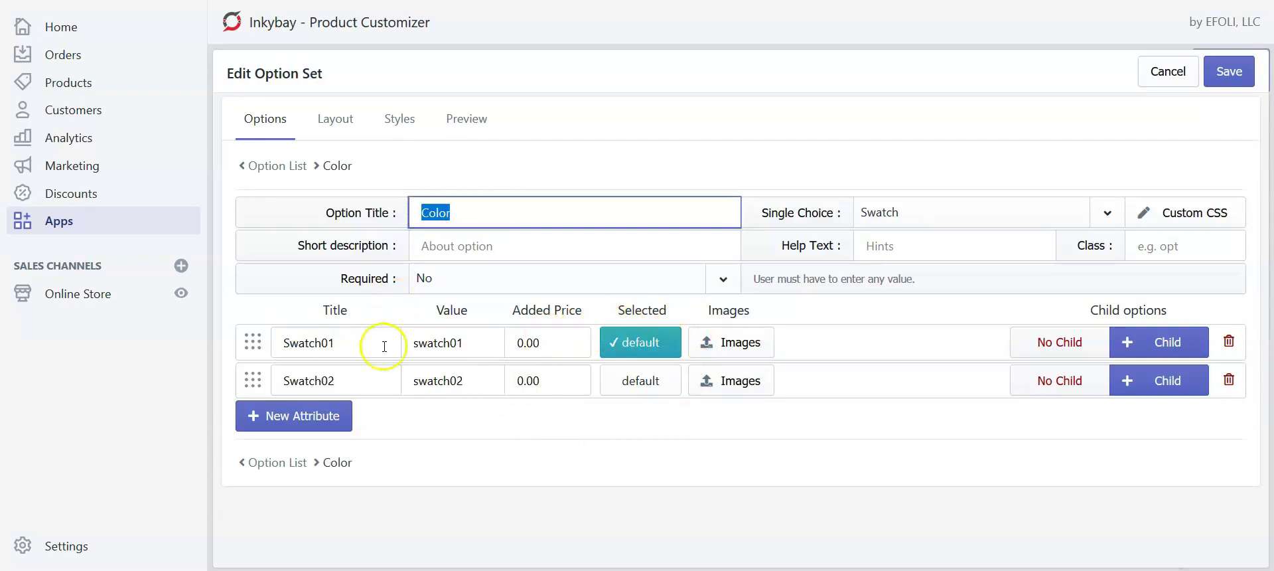
drag(308, 343, 281, 339)
drag(362, 380, 275, 377)
drag(347, 338, 270, 340)
click(361, 371)
drag(362, 371, 278, 378)
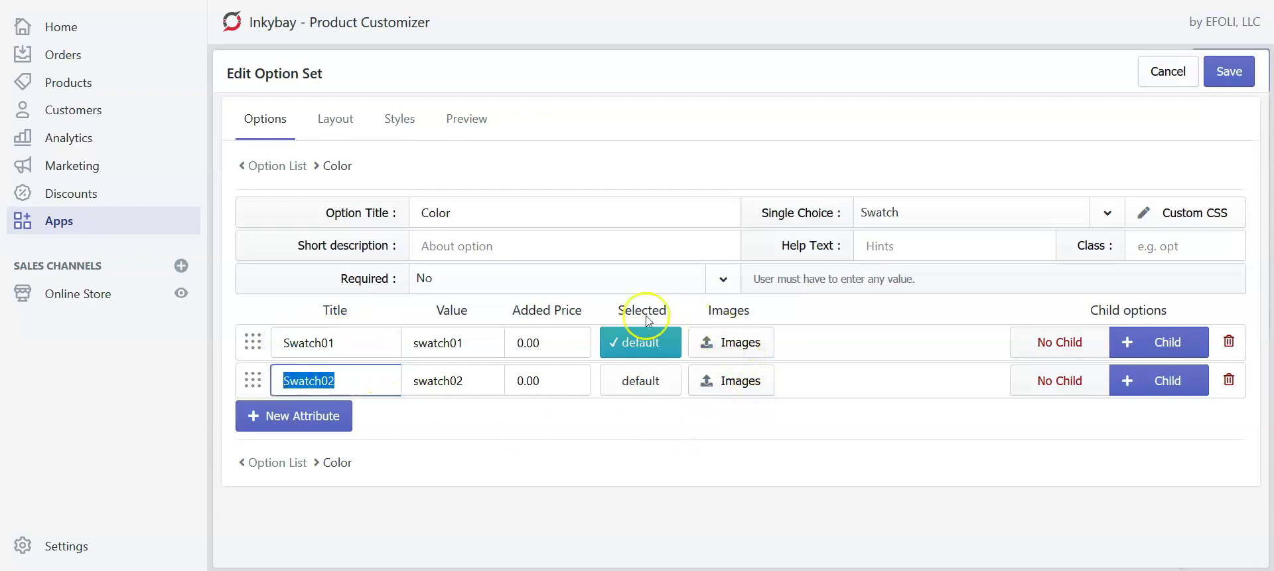
drag(359, 343, 279, 343)
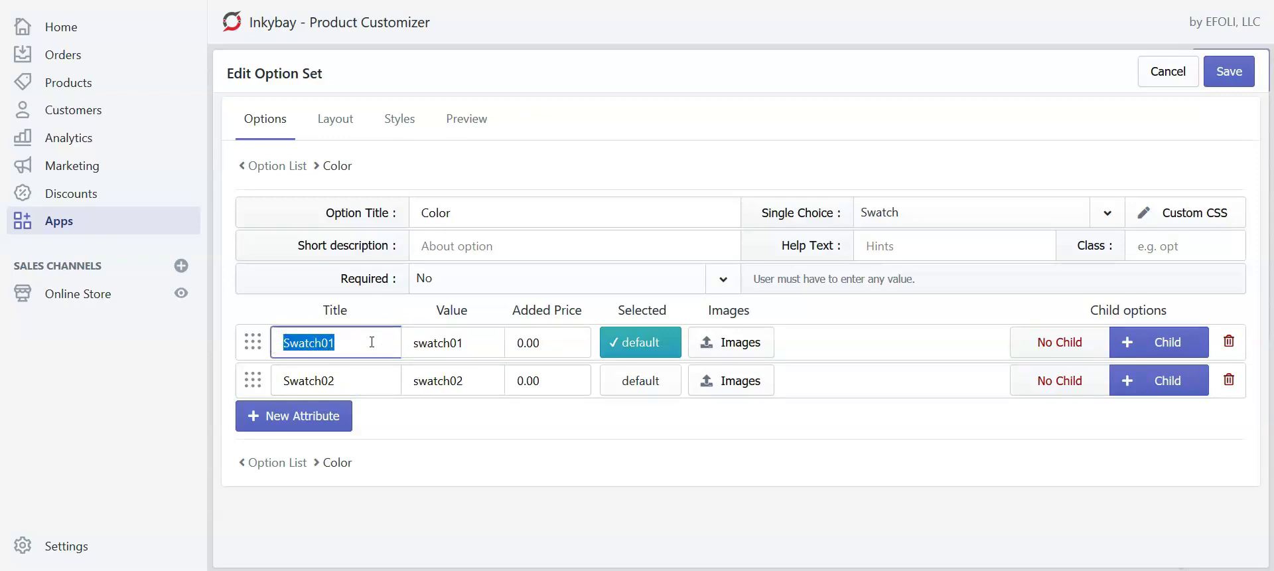
- Switch to File Explorer and review the t-shirt color images in the Tshirt folder
key(alt+Tab)
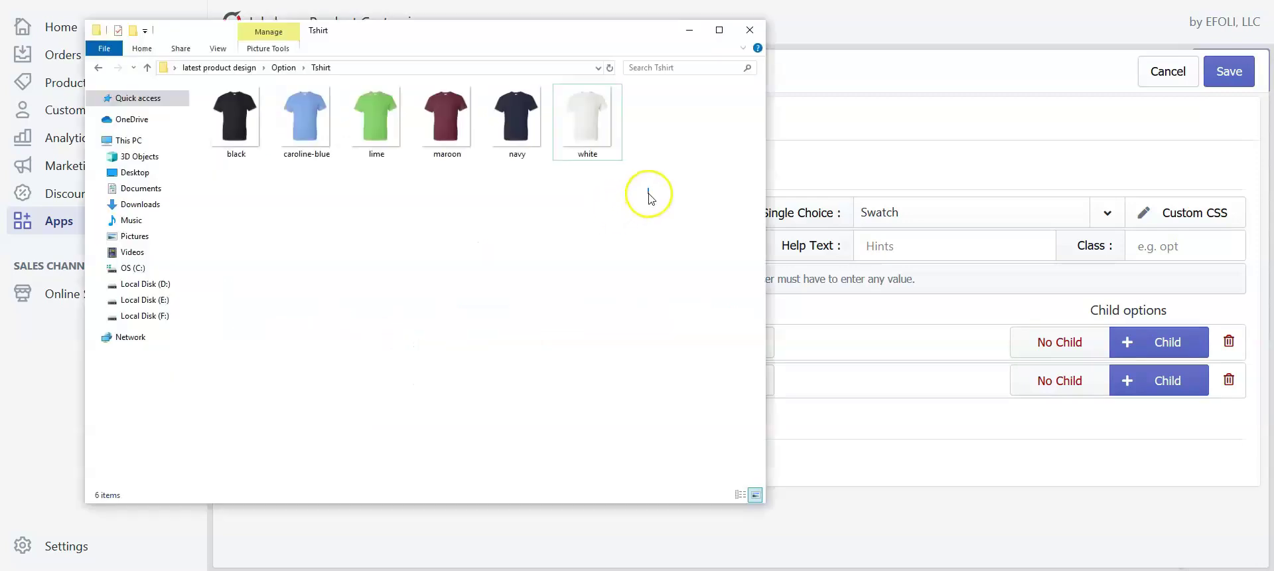
click(587, 133)
drag(601, 136, 572, 143)
drag(240, 193, 597, 121)
click(691, 32)
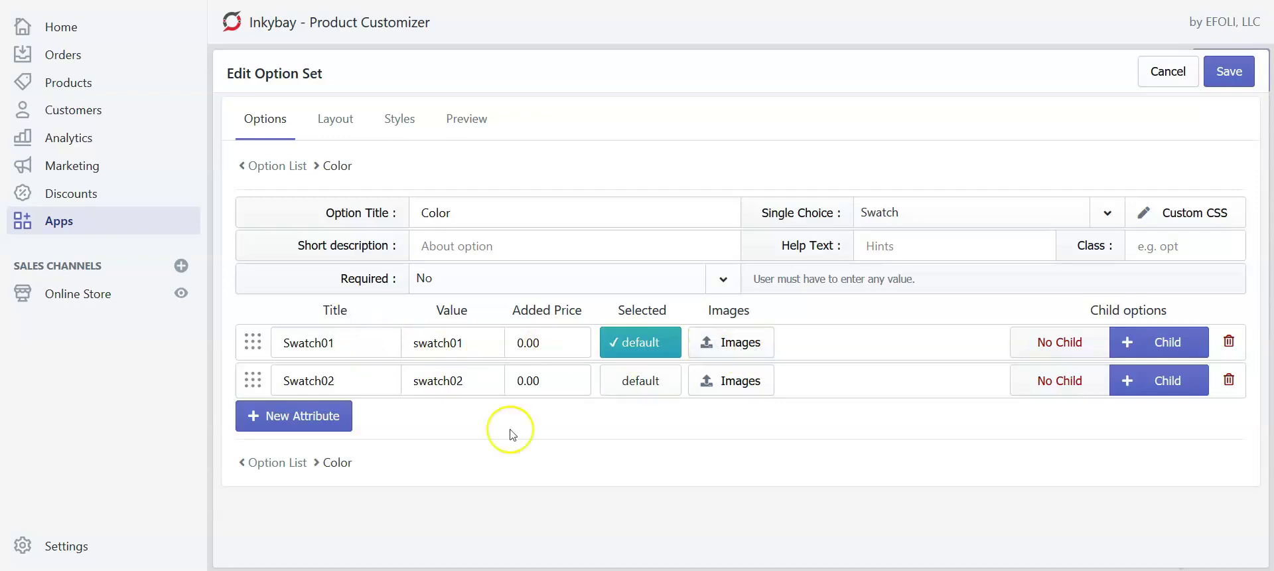
- Switch to Photoshop and view the Lime Green, Carolina Blue, Navy, Black and Maroon shirt layers stacked over the White layer
click(375, 531)
scroll(1056, 438, up, 1)
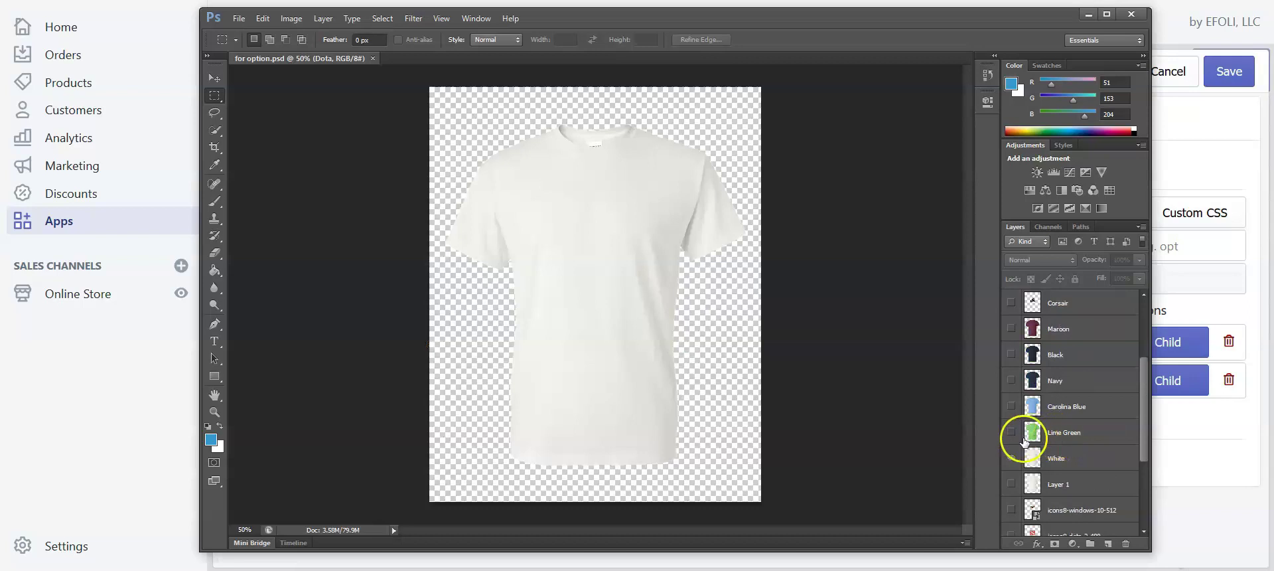
click(1012, 432)
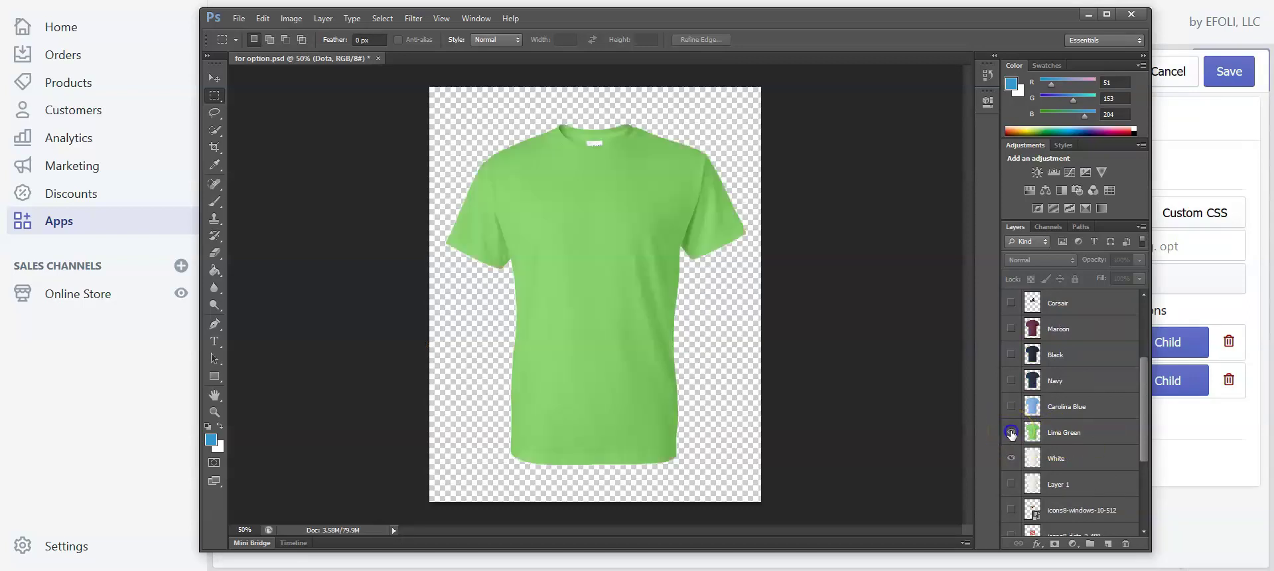
click(1011, 406)
click(1012, 381)
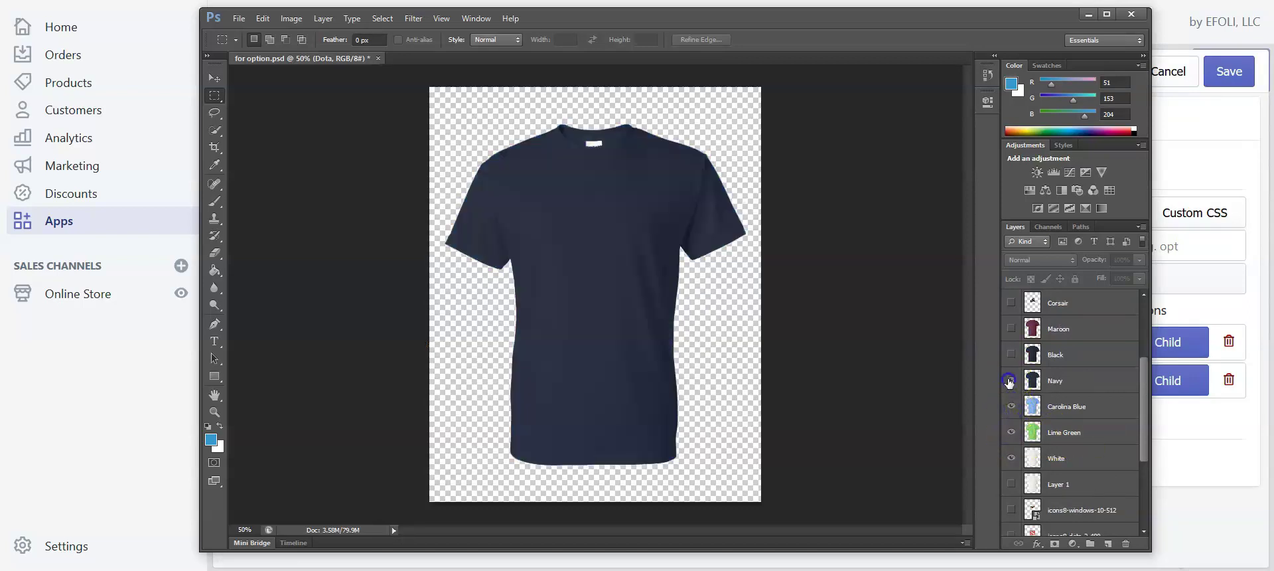
click(1012, 354)
click(1011, 329)
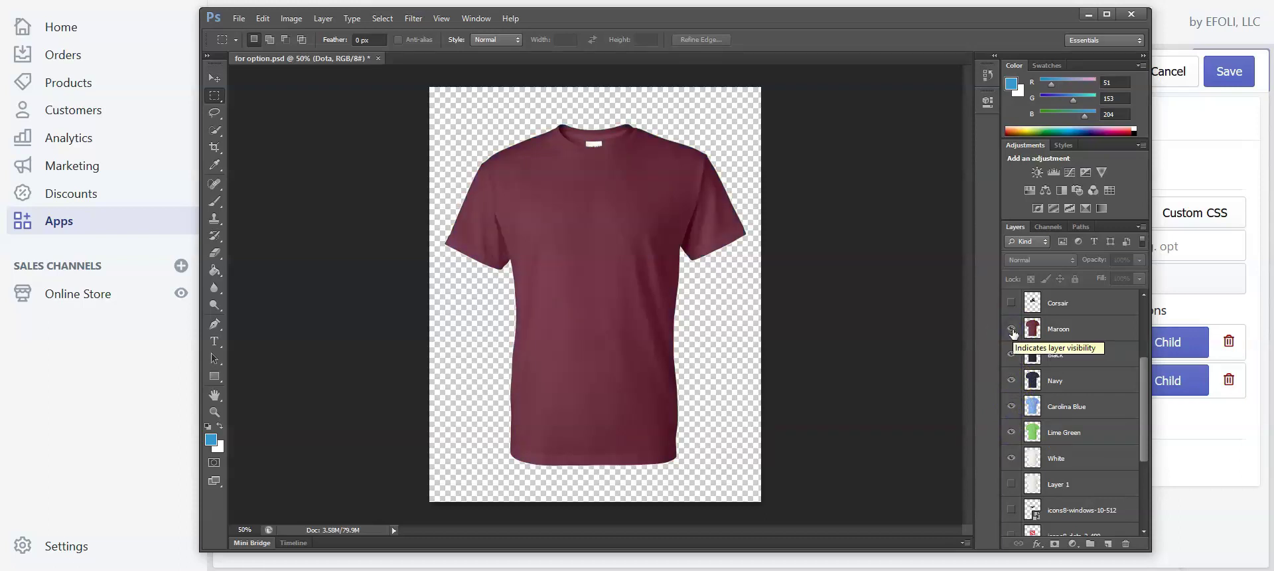
click(1018, 357)
- Preview the Corsair, Lego, PS and Mint graphic layers on the maroon shirt, hide them again and return to the option set
scroll(1032, 368, up, 3)
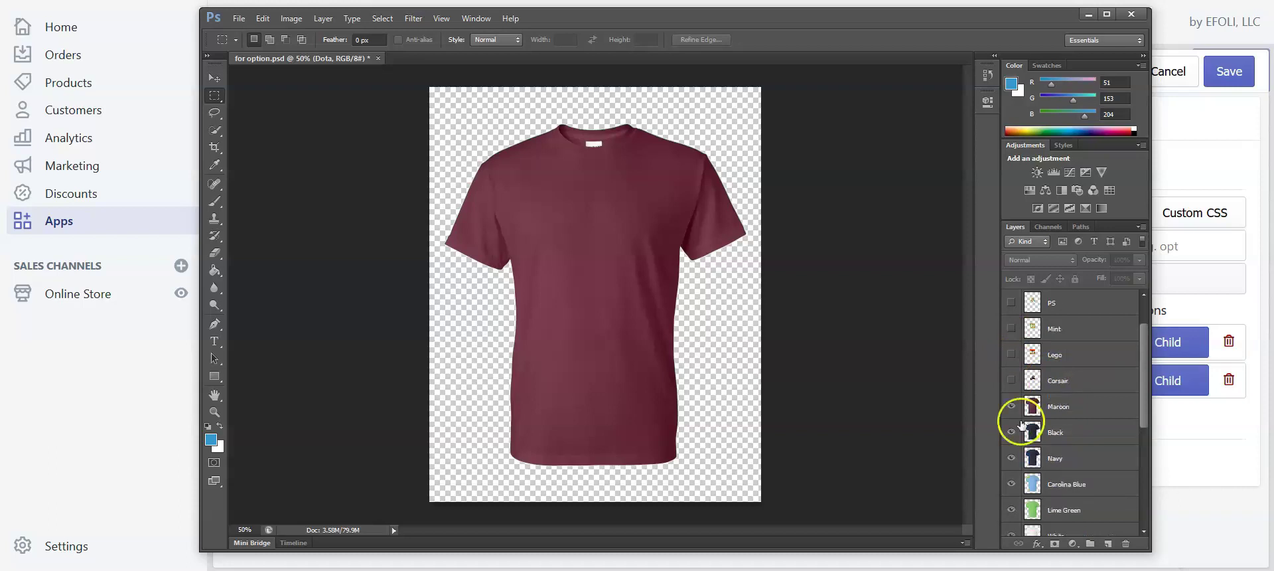
click(1011, 381)
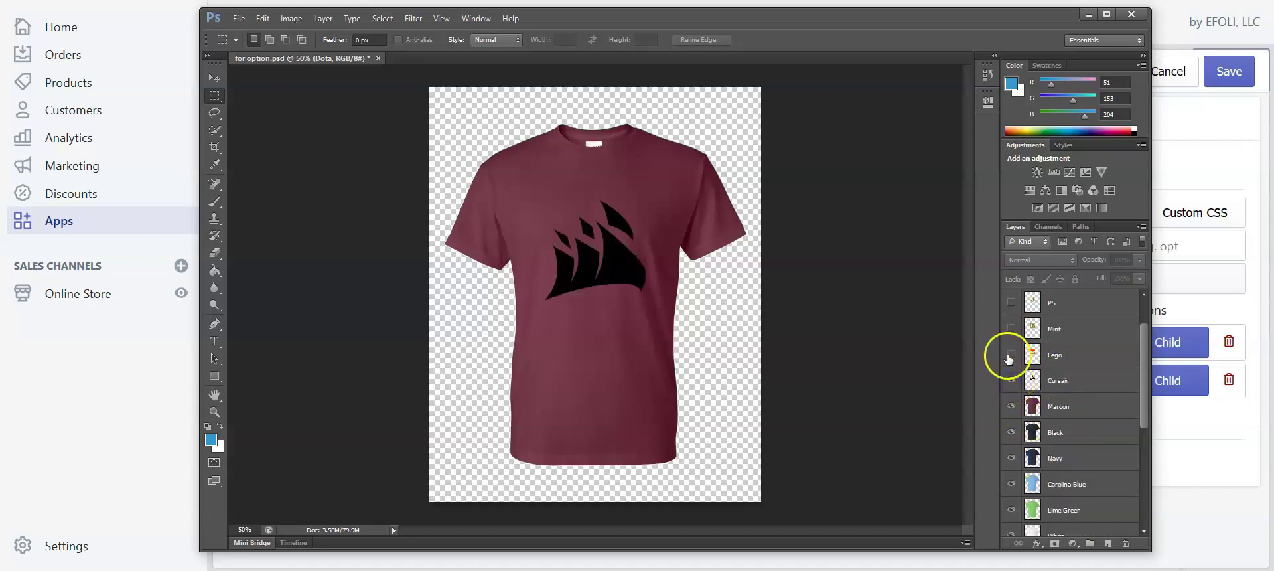
click(1012, 355)
click(1011, 381)
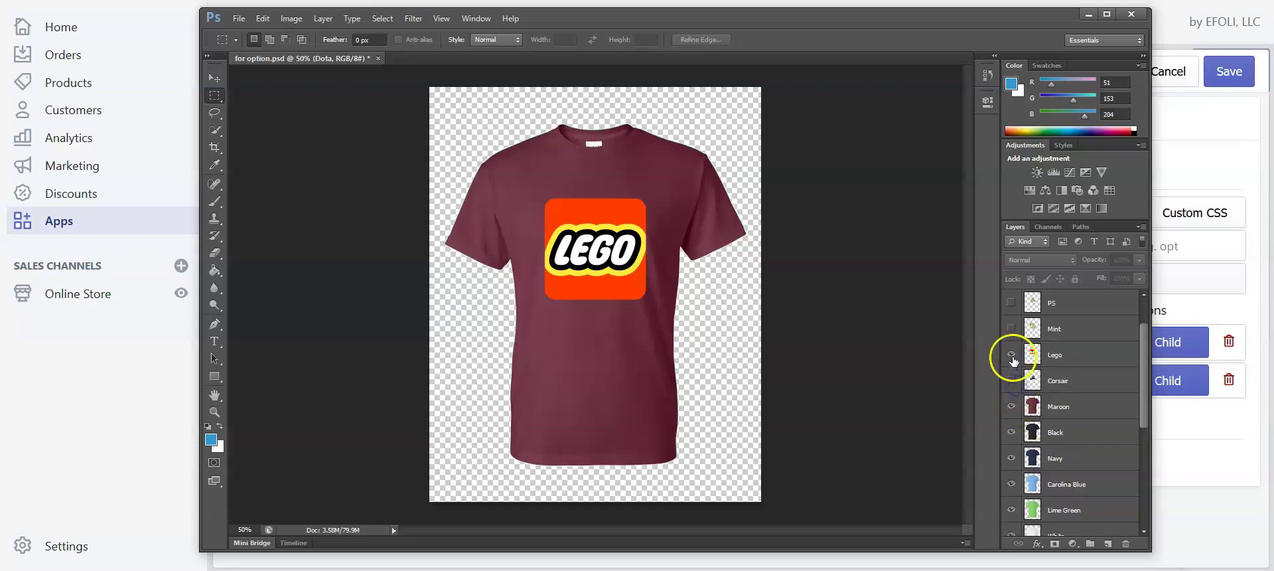
click(1012, 355)
scroll(1014, 358, up, 2)
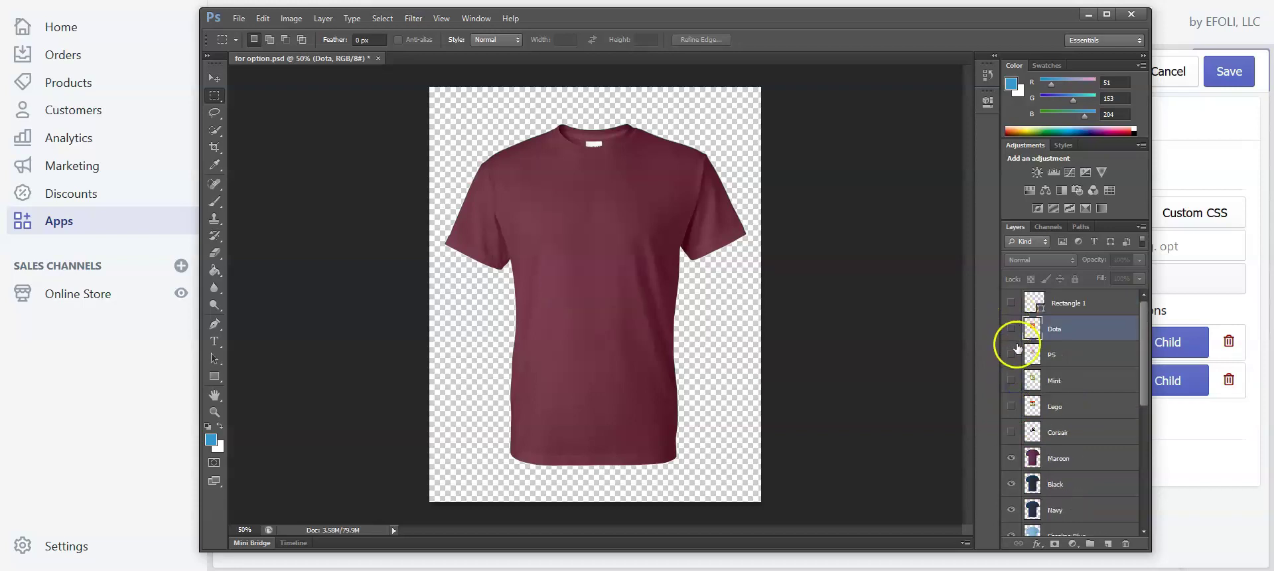
click(1011, 355)
click(1012, 380)
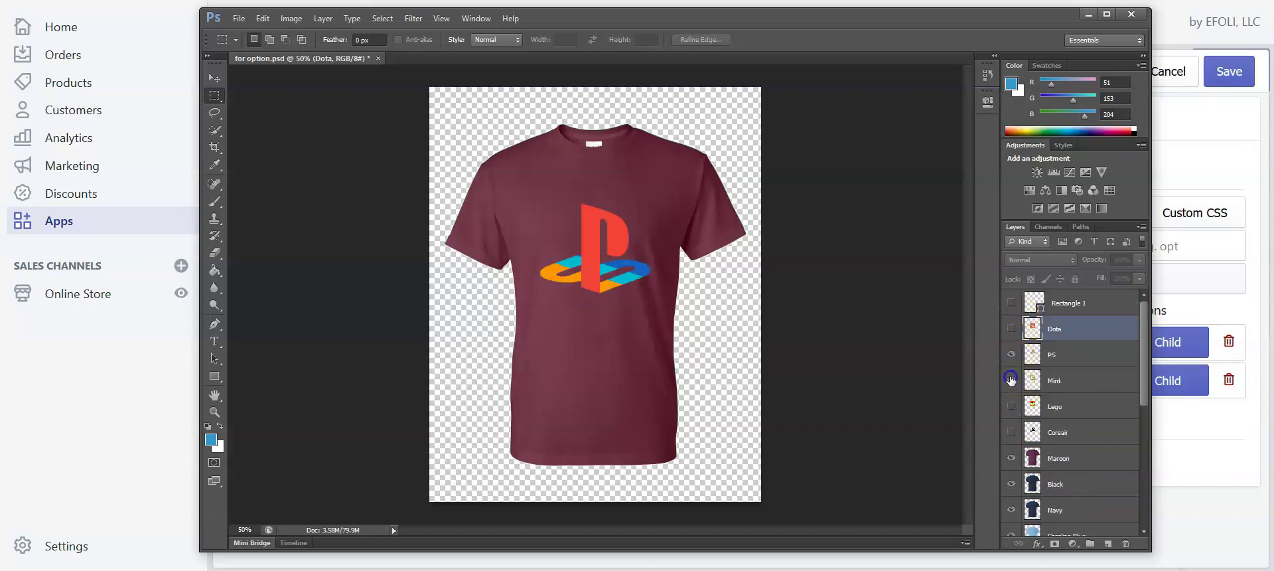
click(1012, 354)
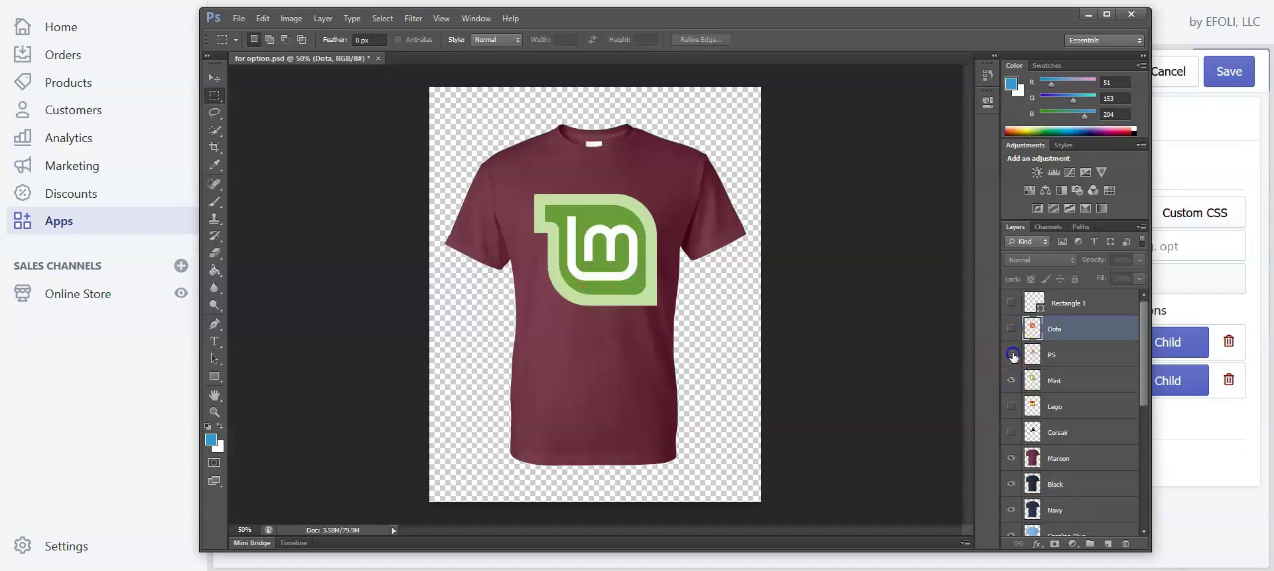
click(1011, 380)
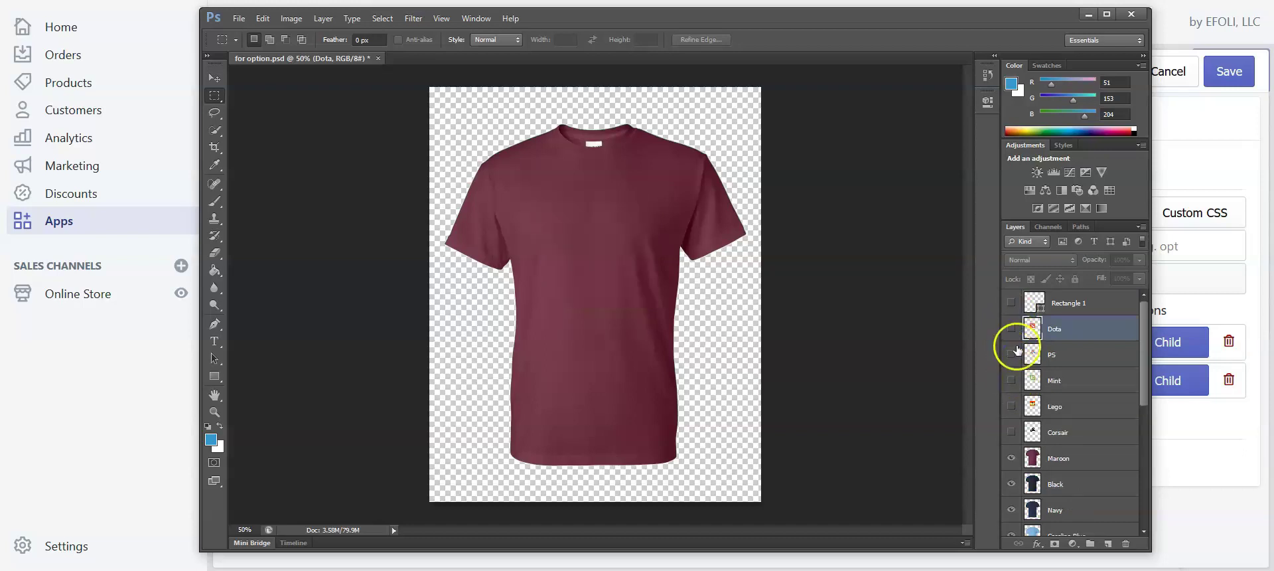
click(1089, 14)
- Set both the title and the value of the first Color attribute to White
double_click(365, 337)
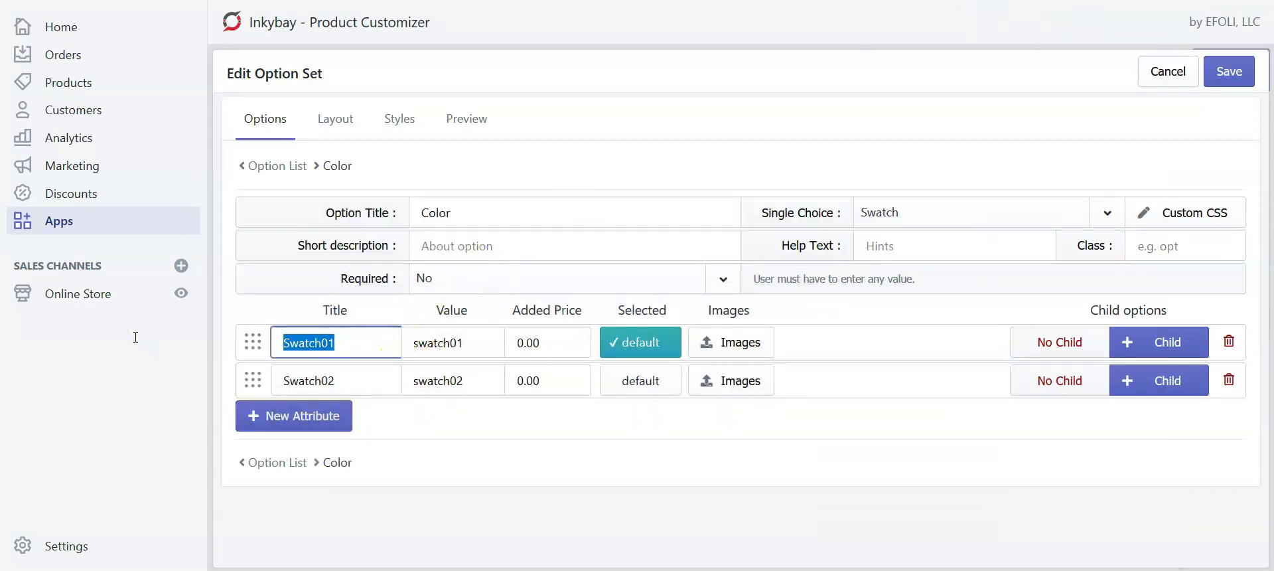
text(White)
key(ctrl+a)
key(ctrl+c)
key(Tab)
key(ctrl+v)
- Set both the title and the value of the second Color attribute to Navy
double_click(317, 379)
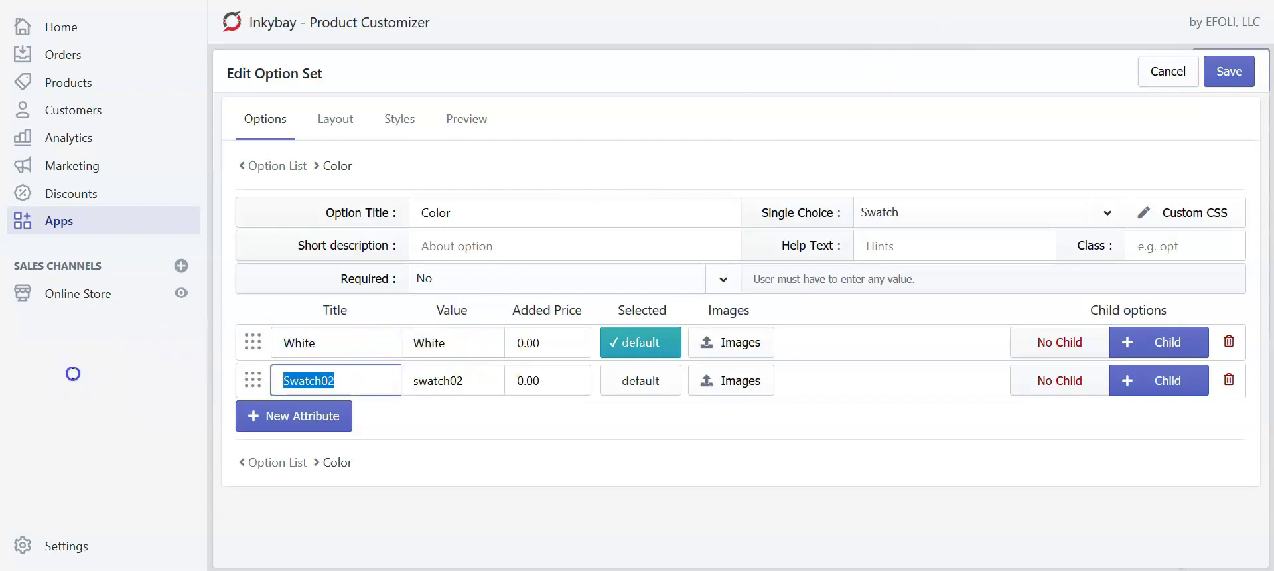
text(Navy)
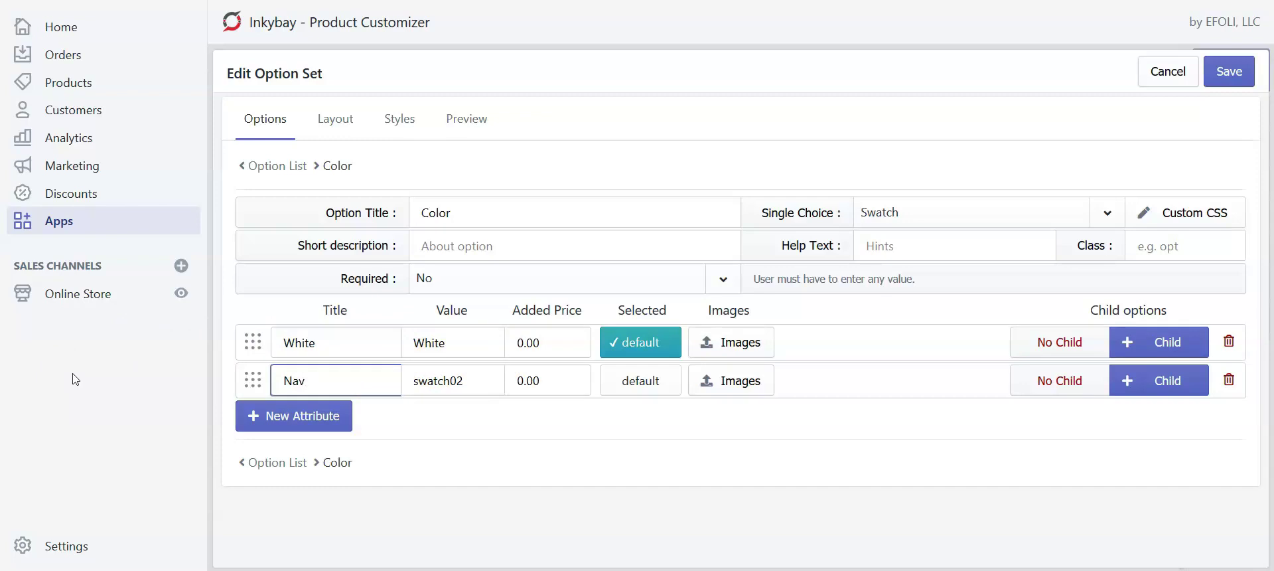
key(ctrl+a)
double_click(465, 383)
key(ctrl+v)
click(606, 418)
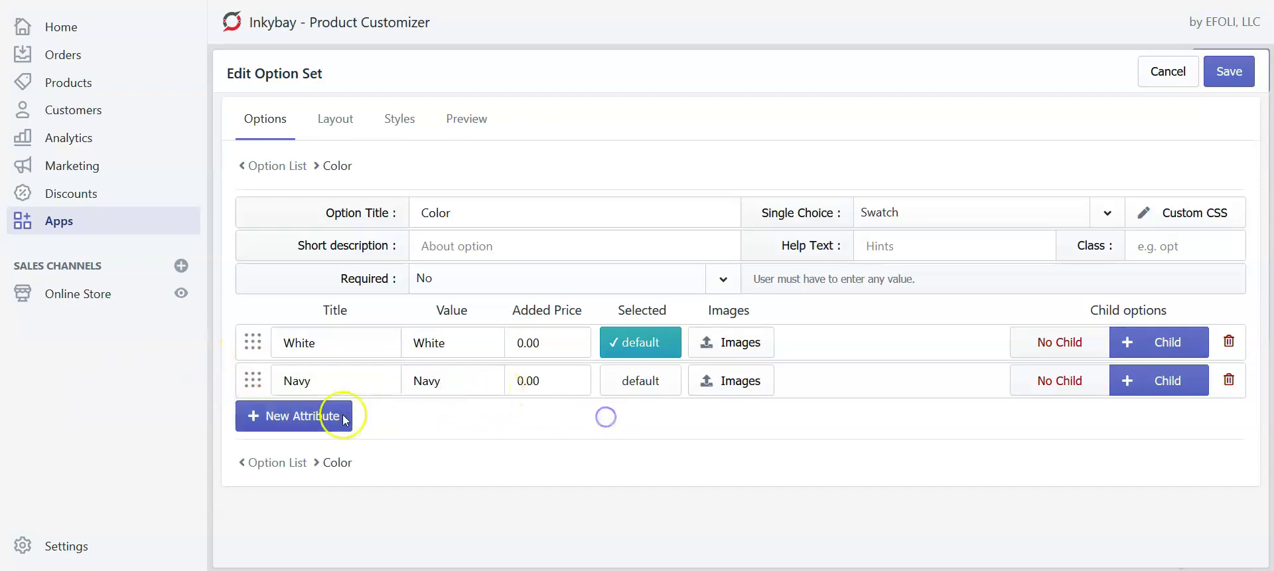
- Add a third attribute to the Color option with Maroon as its title and value
click(339, 412)
click(314, 411)
text(Mar)
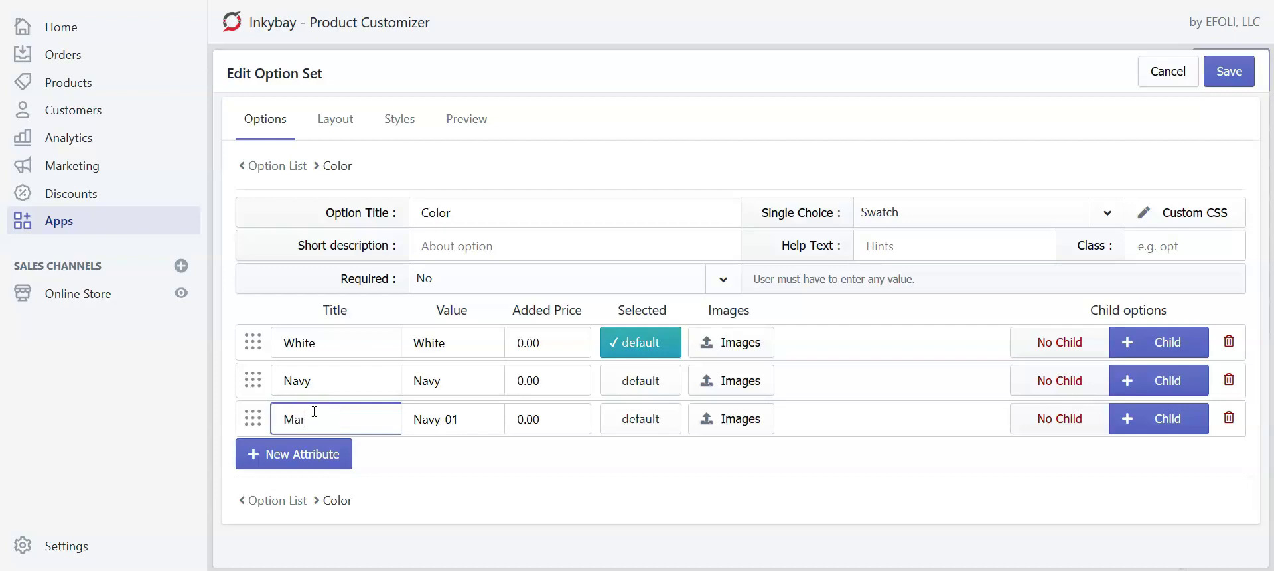
text(oon)
key(ctrl+a)
key(Tab)
key(ctrl+v)
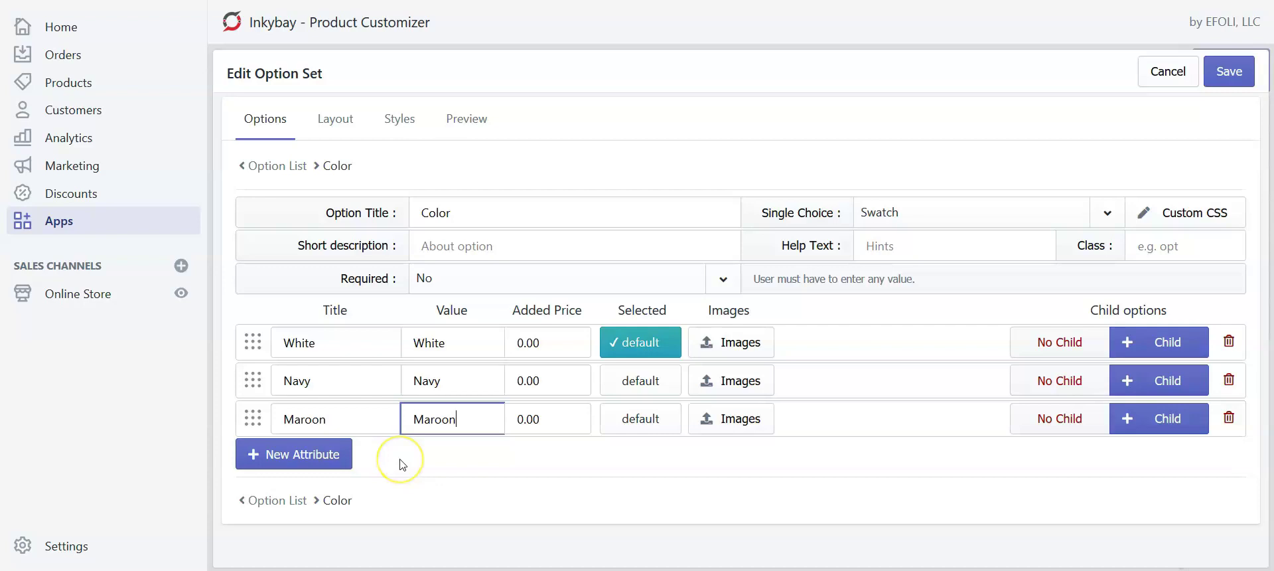
- Add a fourth attribute to the Color option with Lime as its title and value
click(338, 457)
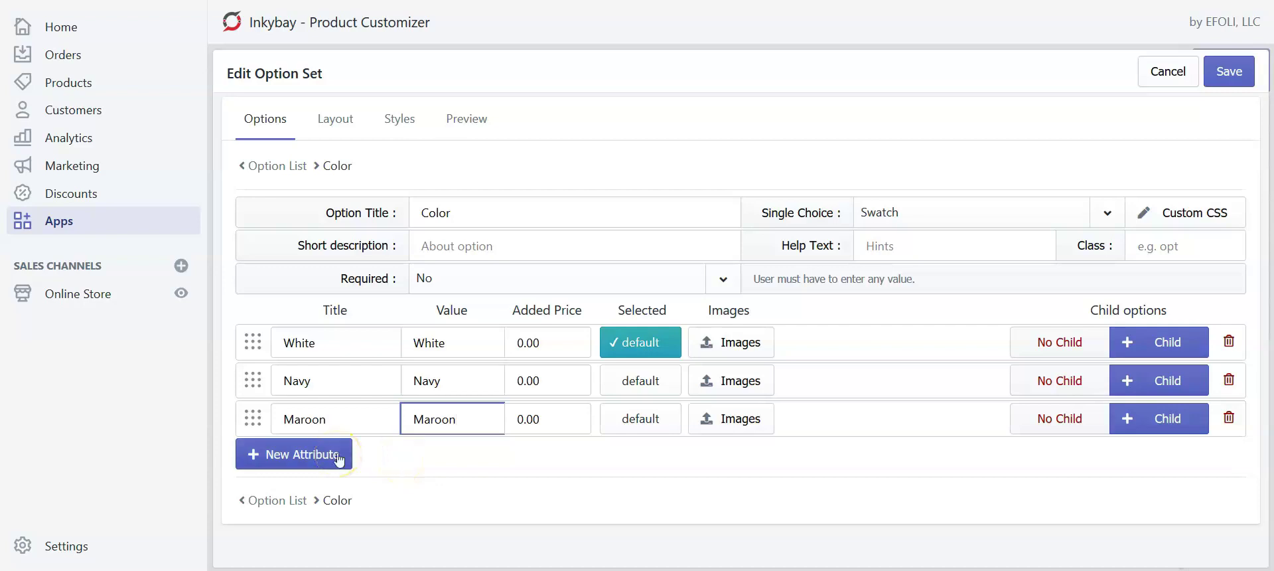
triple_click(352, 454)
text(Lime)
key(ctrl+a)
drag(486, 463, 390, 459)
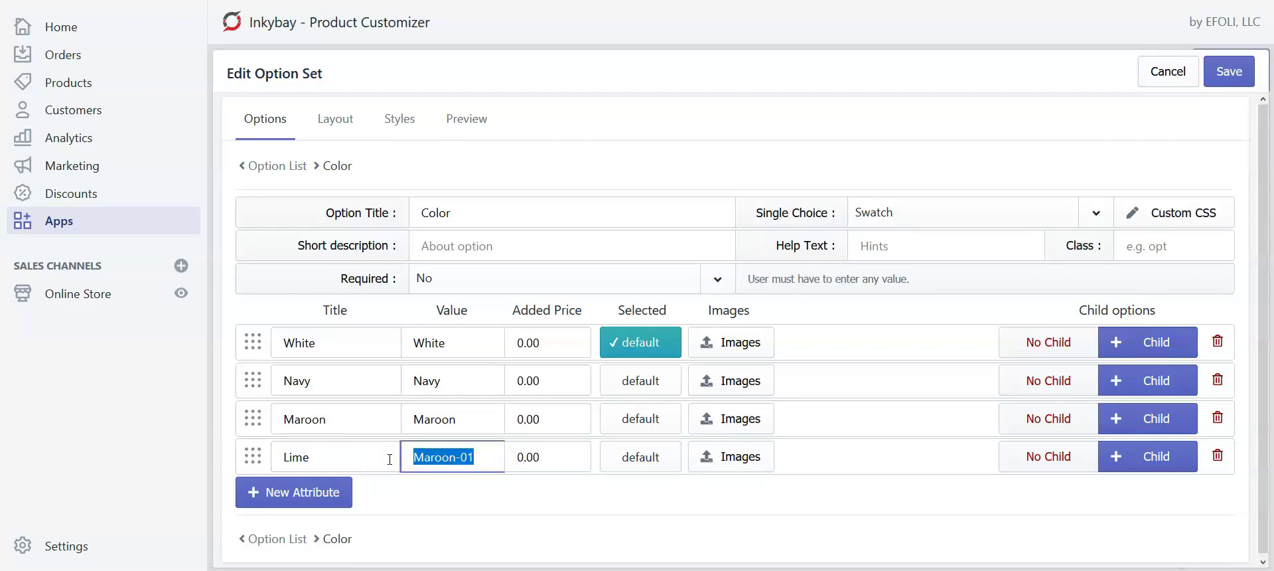
key(ctrl+v)
click(512, 498)
click(488, 354)
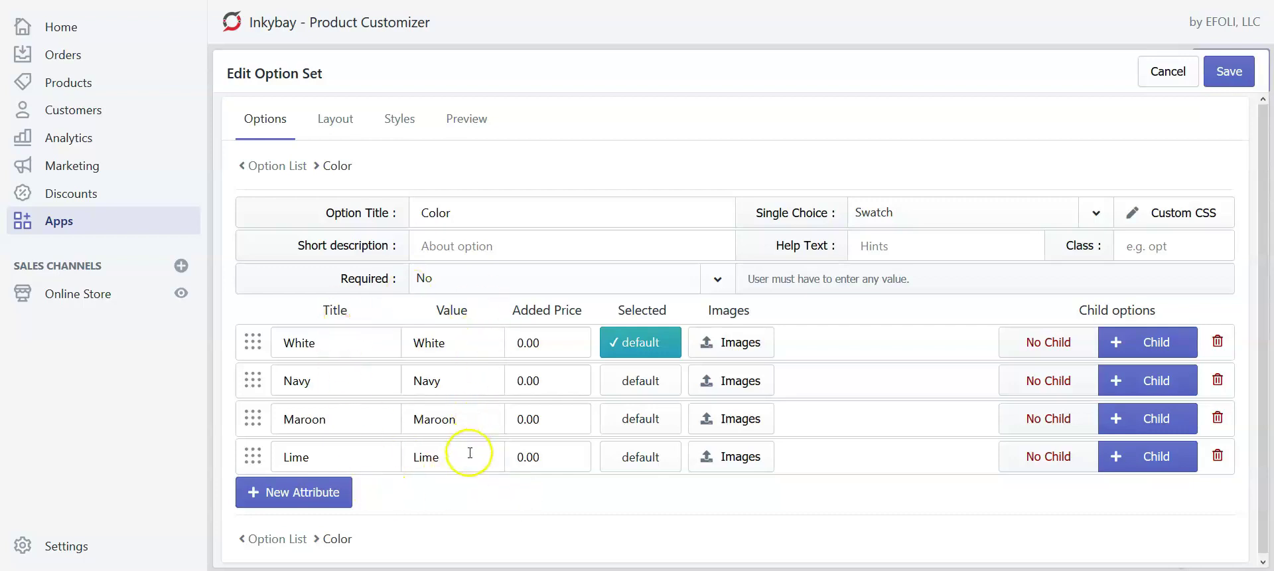
- Set the added price of the Lime attribute to 1.00
click(522, 458)
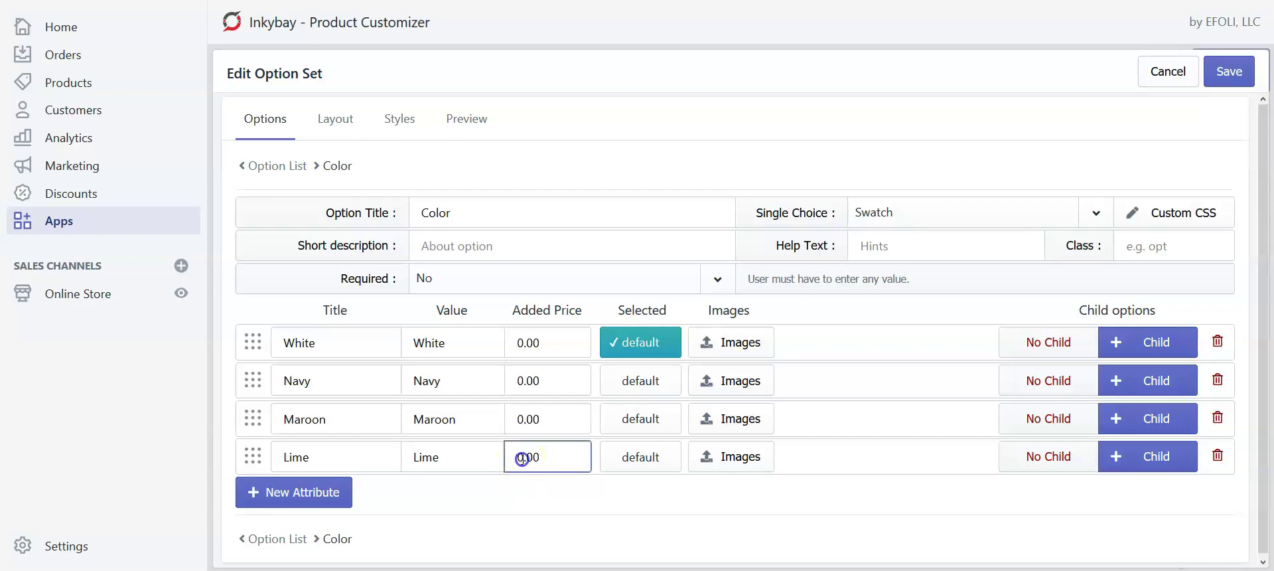
key(shift+Left)
click(622, 506)
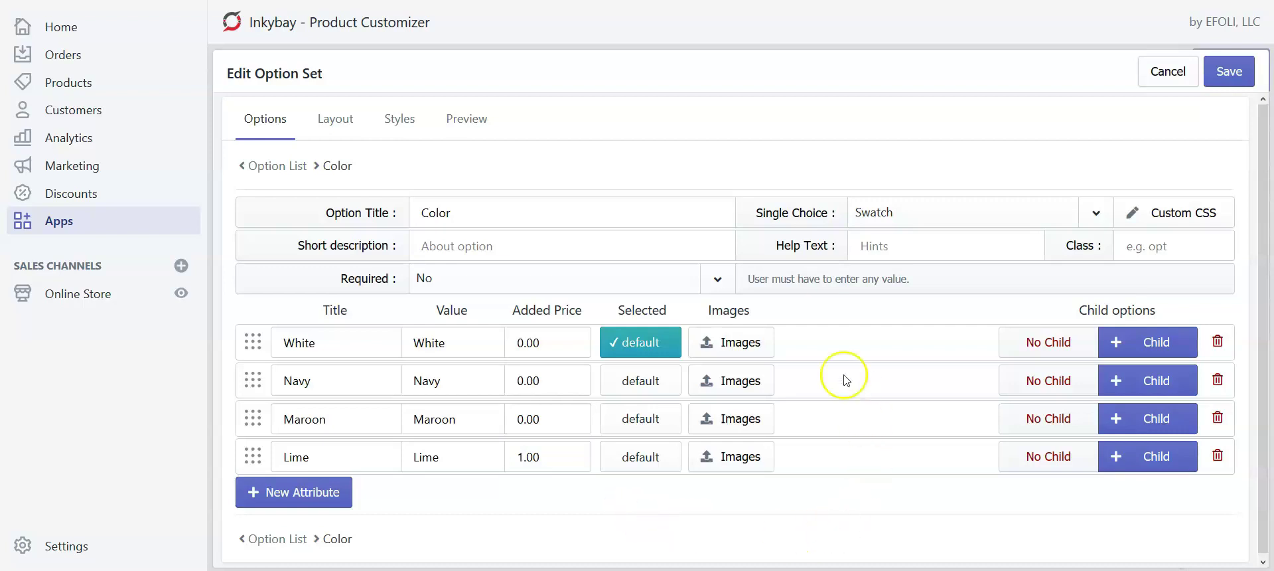
- Upload the white t-shirt picture as both the product image and the swatch image of the White attribute
click(742, 346)
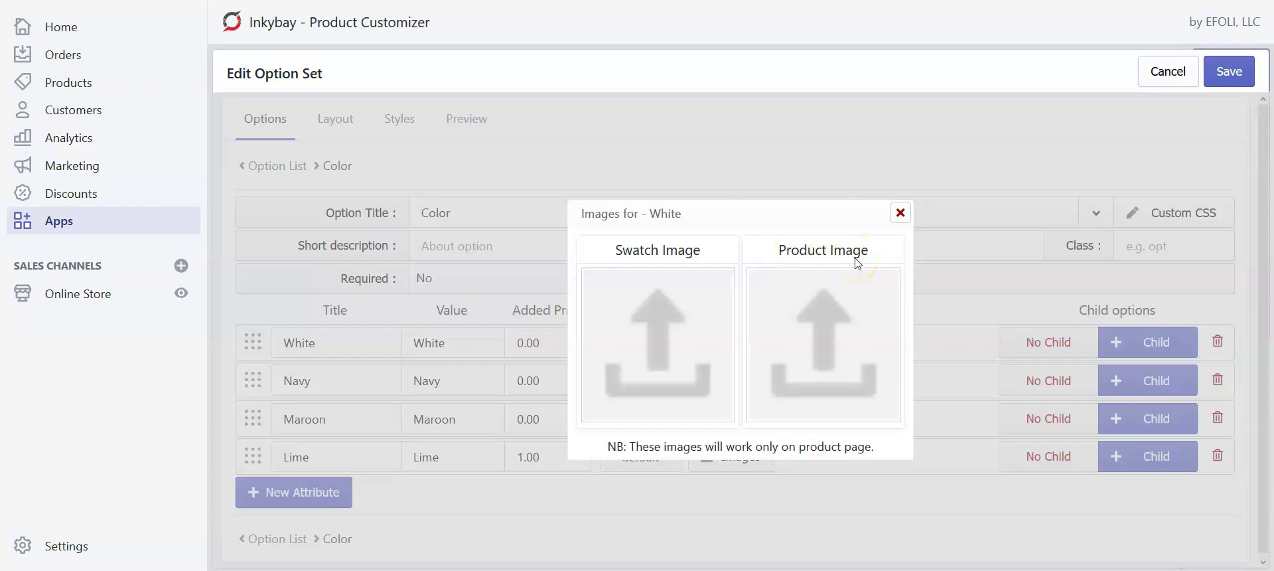
mouse_move(873, 307)
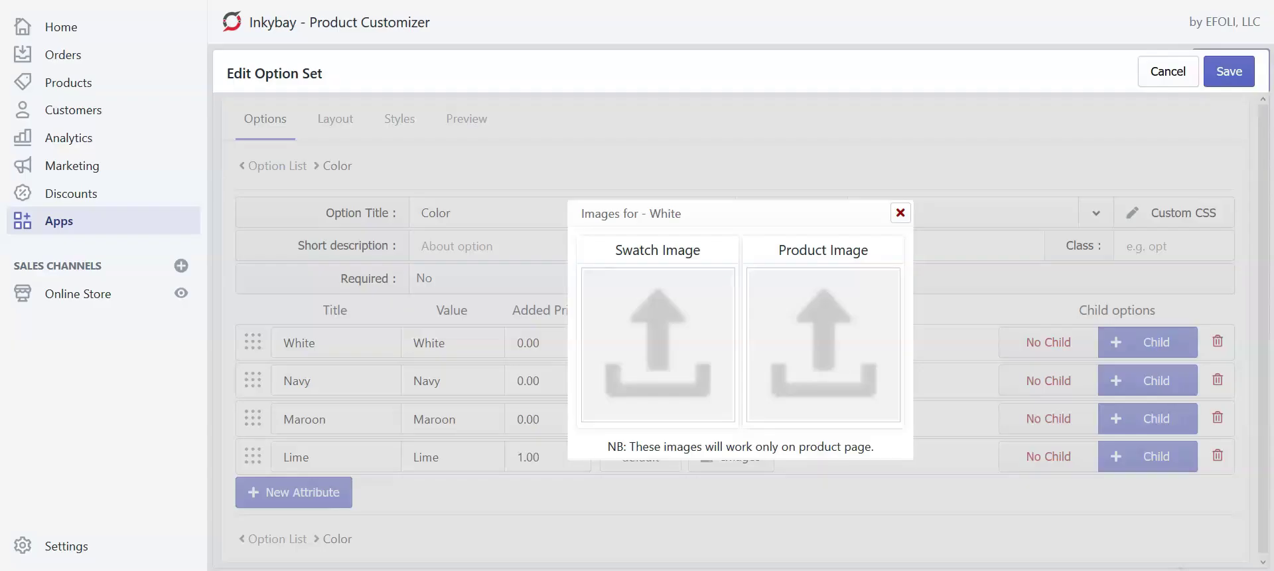
mouse_move(747, 315)
mouse_move(843, 336)
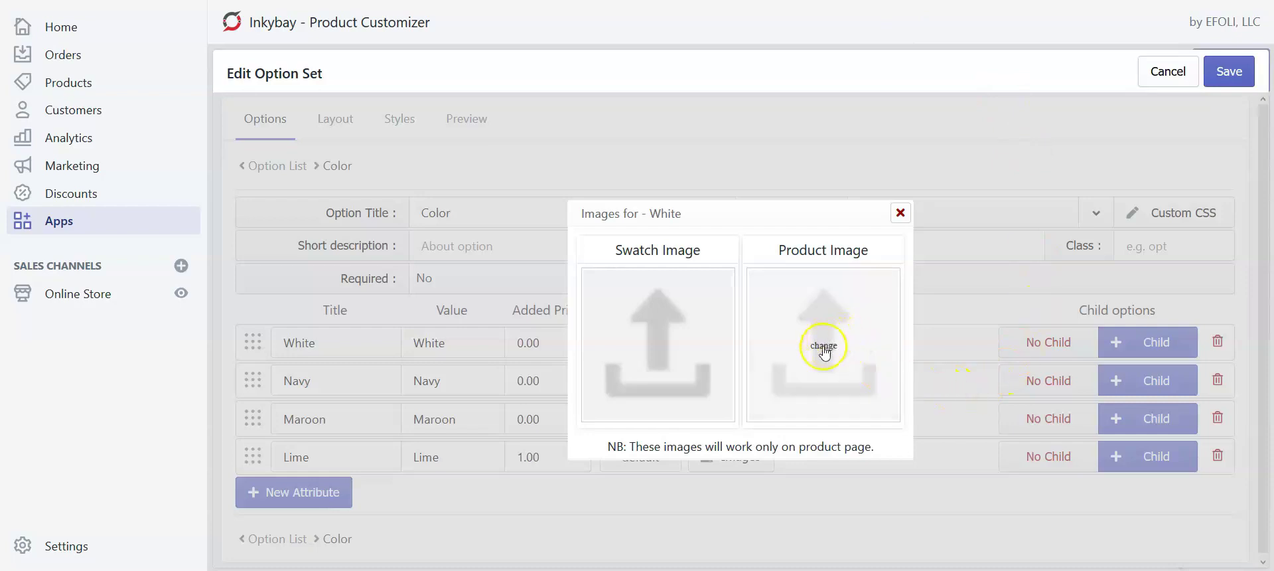
click(825, 350)
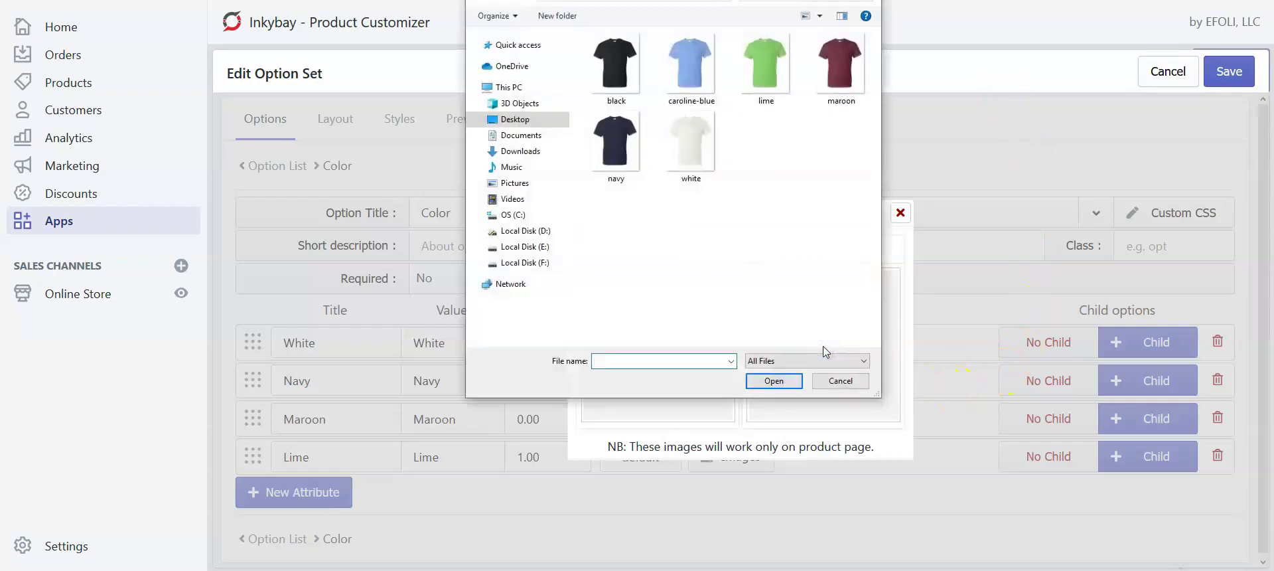
double_click(703, 144)
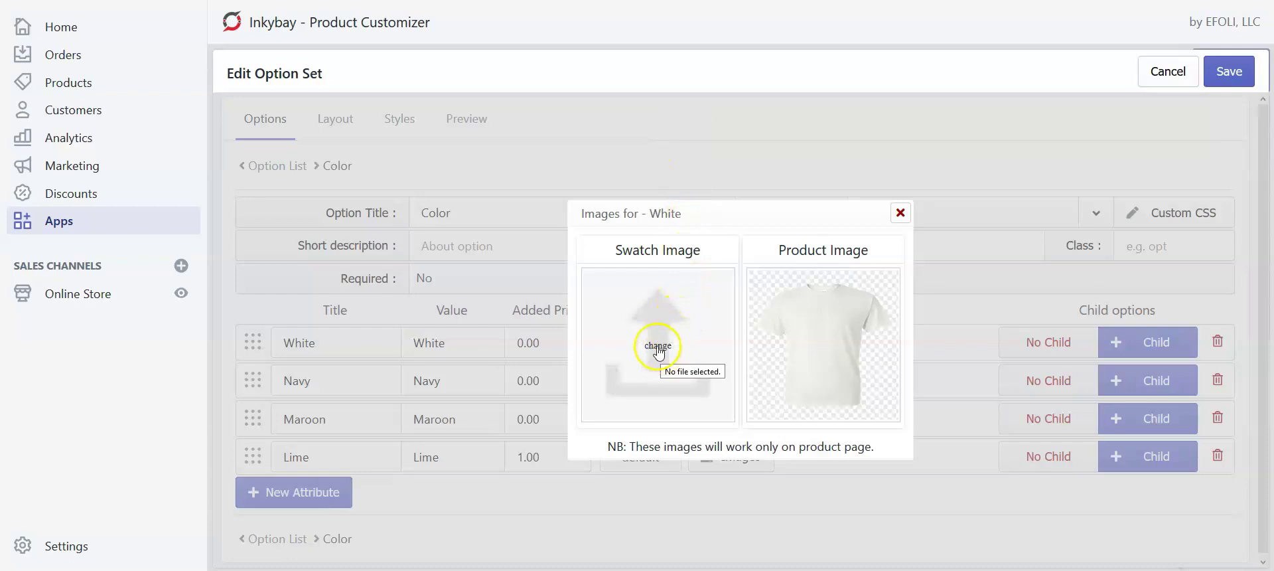
click(659, 352)
double_click(682, 138)
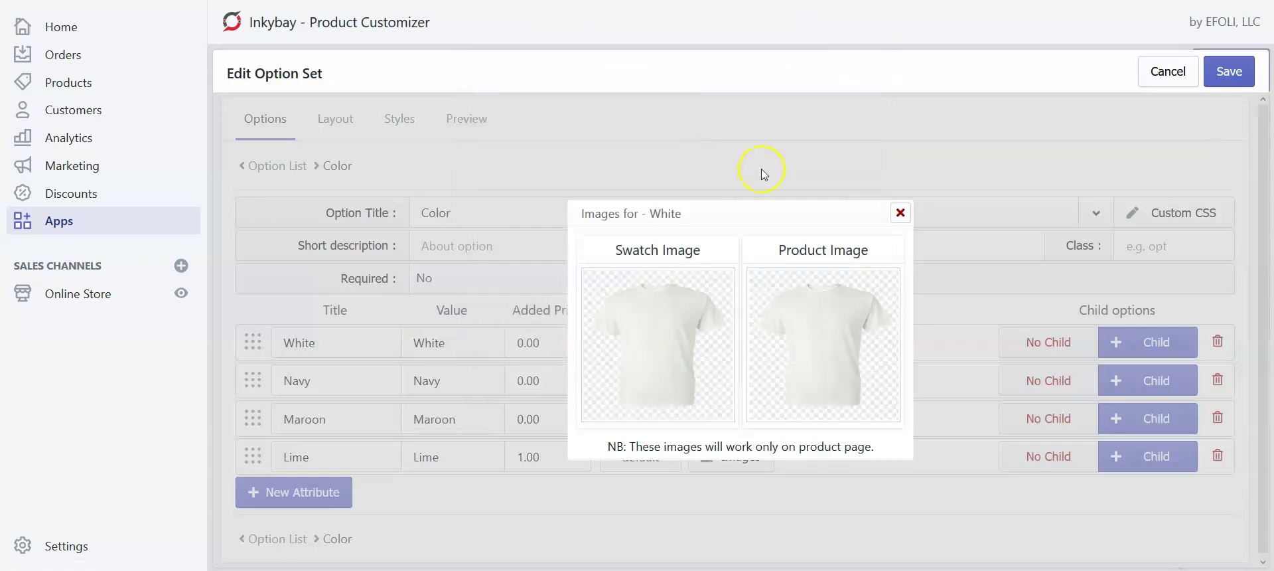
click(901, 213)
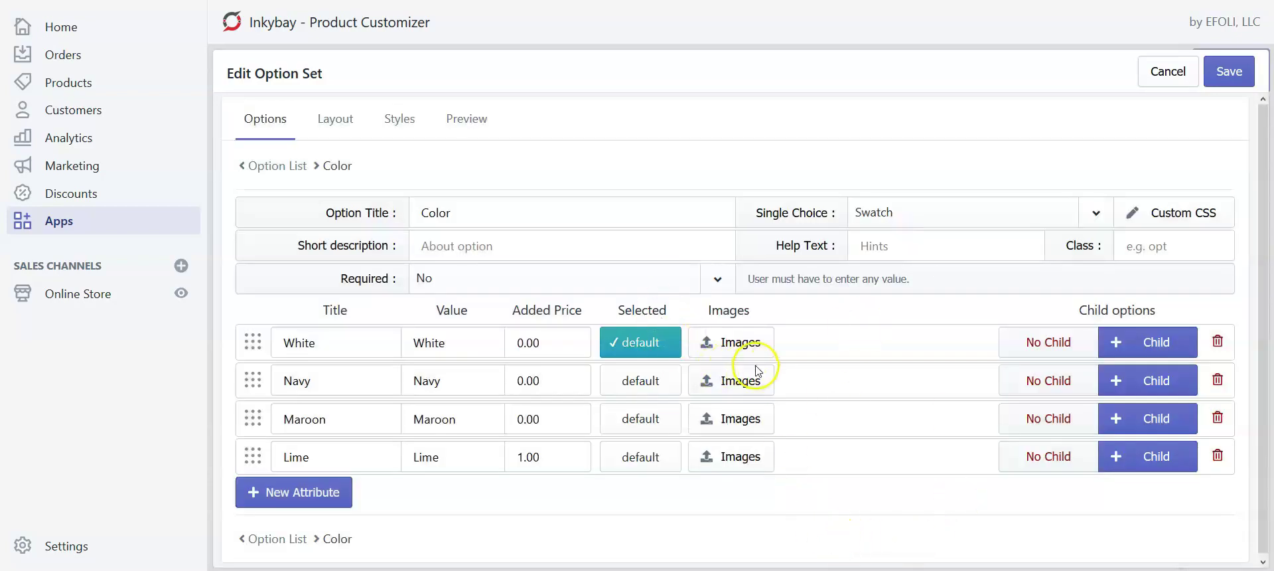
- Upload the navy t-shirt picture as both the product image and the swatch image of the Navy attribute
click(735, 380)
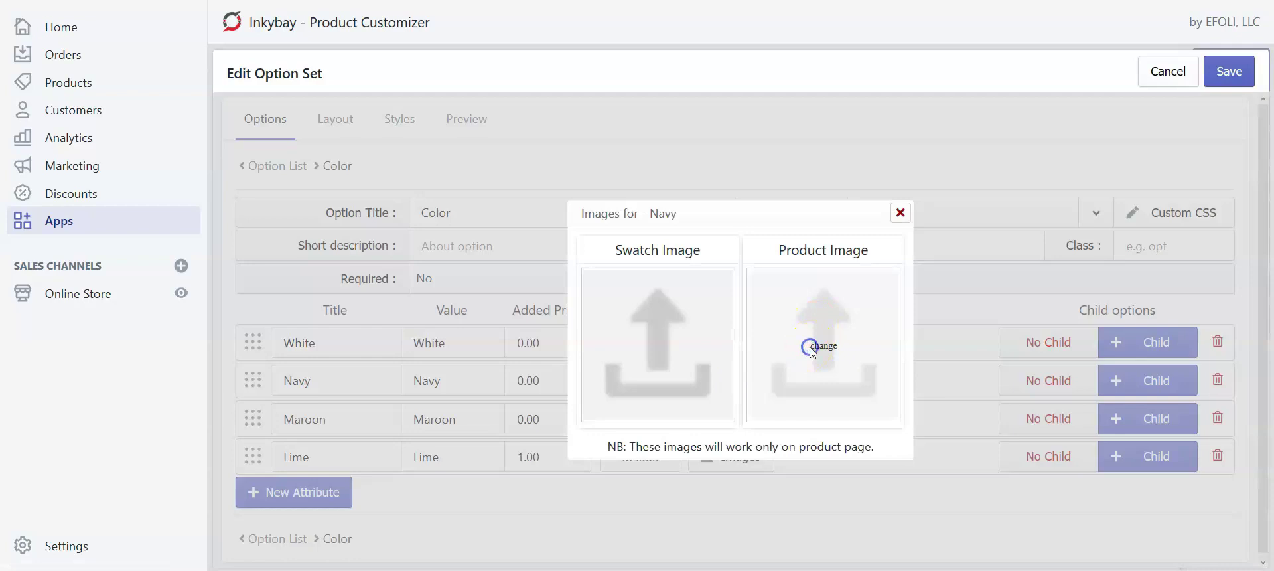
click(813, 352)
click(603, 150)
double_click(603, 151)
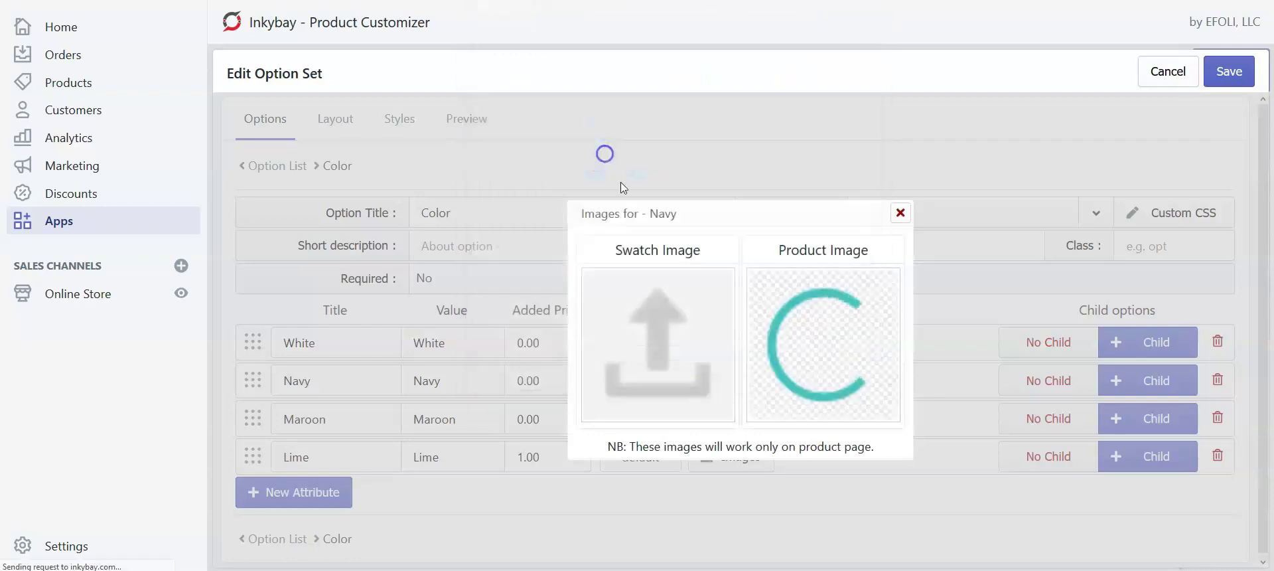
click(667, 354)
click(603, 150)
double_click(603, 151)
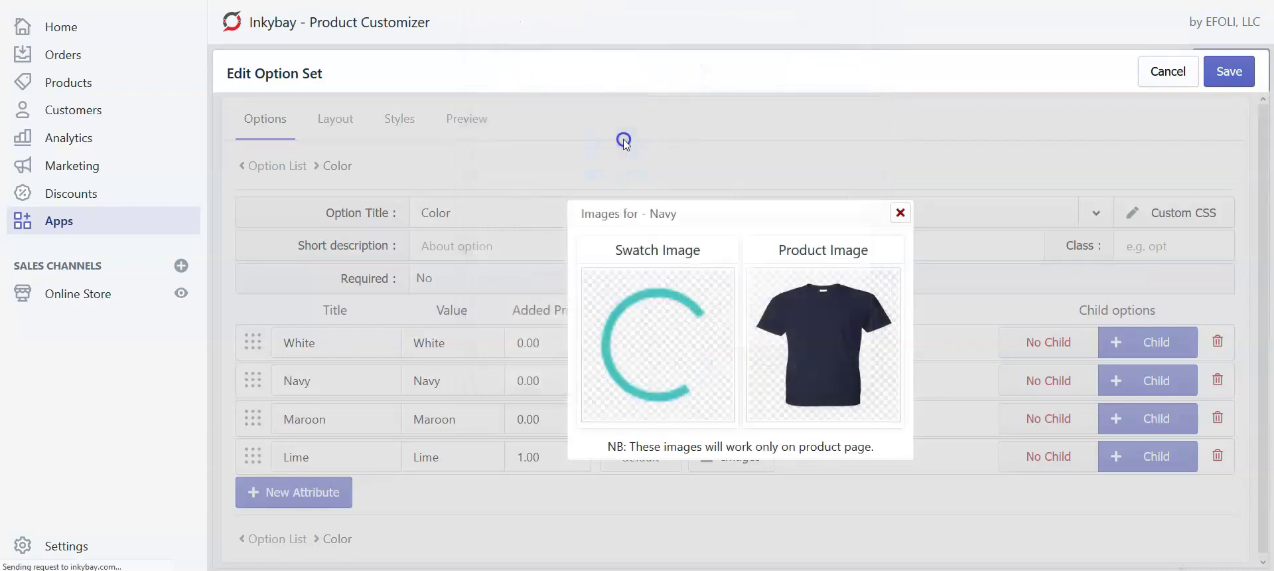
click(901, 212)
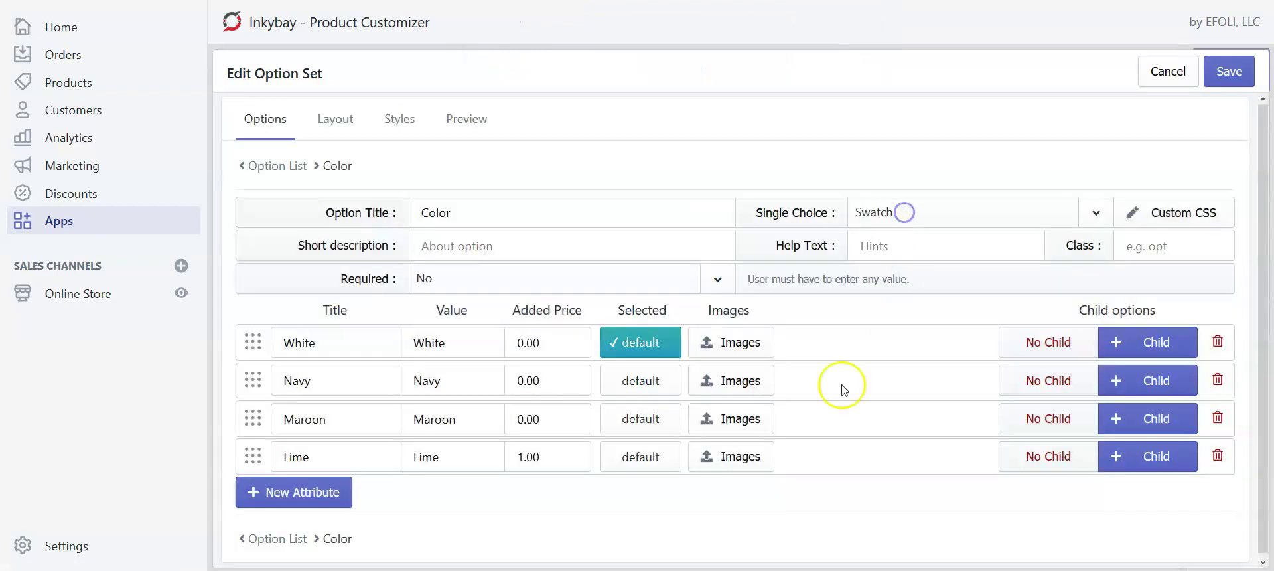
- Upload the maroon t-shirt picture as both the product image and the swatch image of the Maroon attribute
click(733, 420)
click(813, 341)
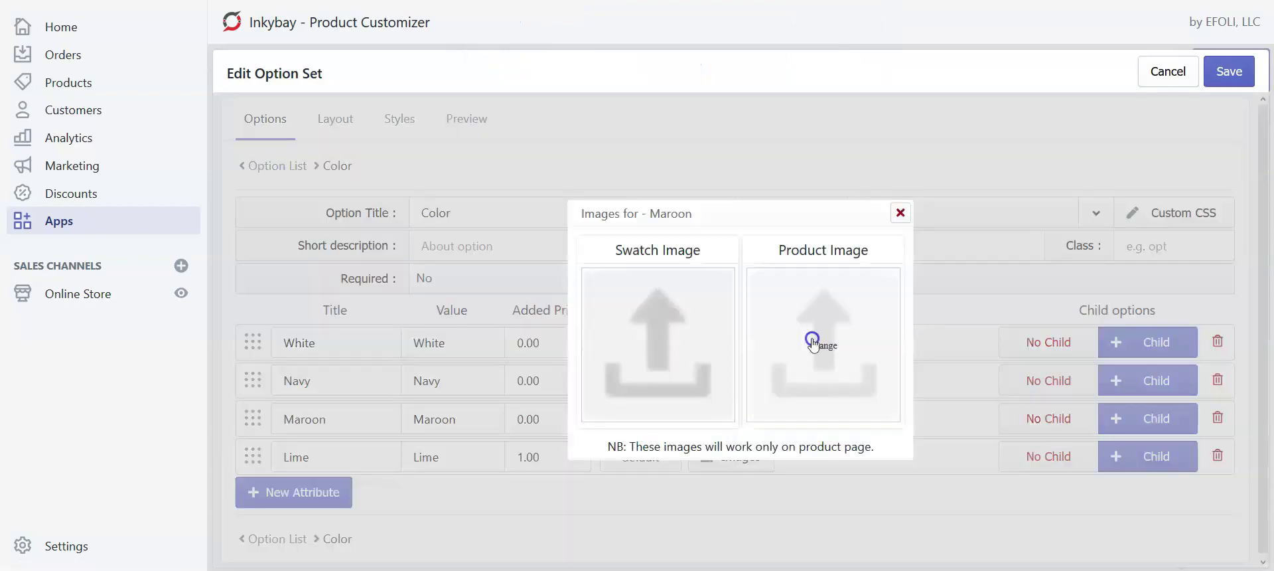
click(840, 63)
double_click(840, 63)
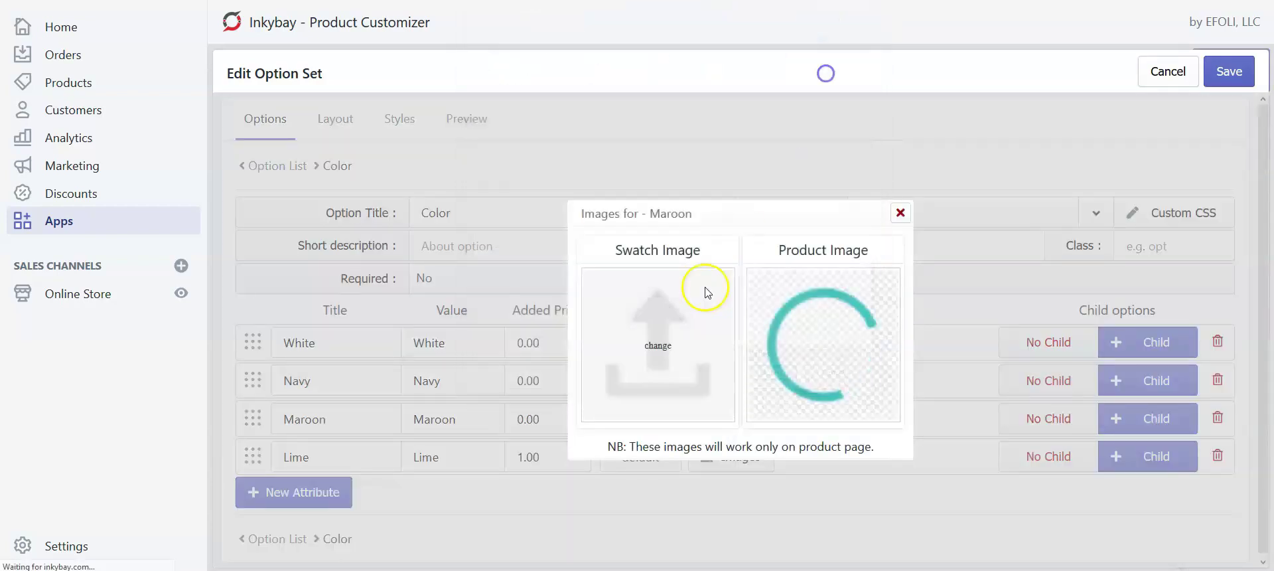
click(655, 349)
click(833, 66)
double_click(833, 66)
click(900, 217)
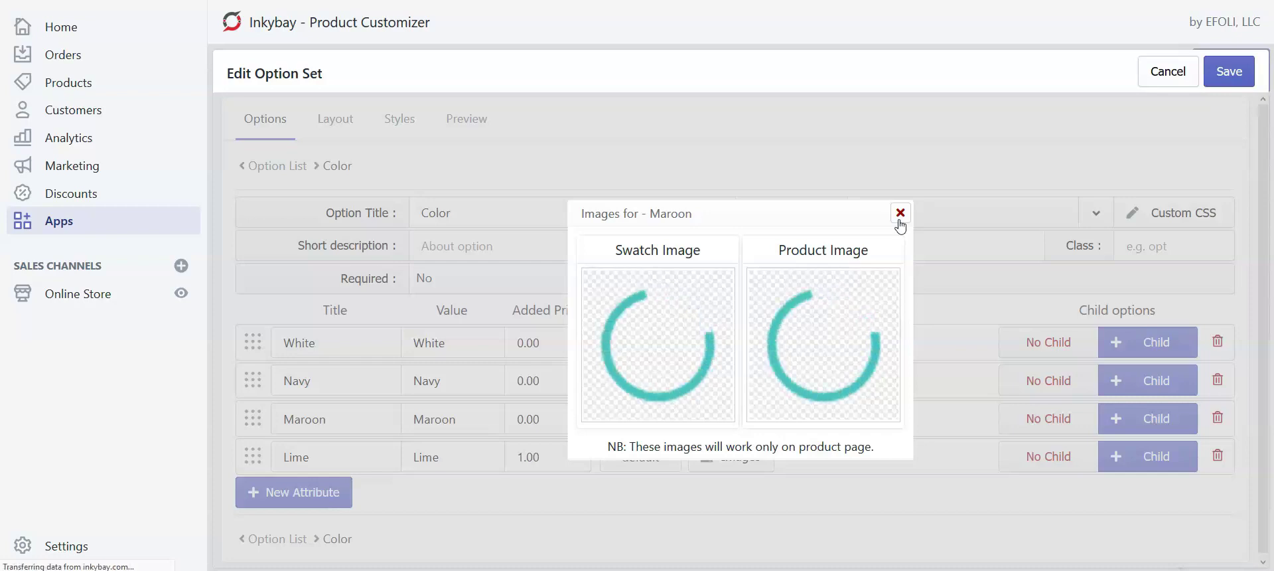
click(900, 219)
- Upload the lime t-shirt picture as both the product image and the swatch image of the Lime attribute
click(729, 464)
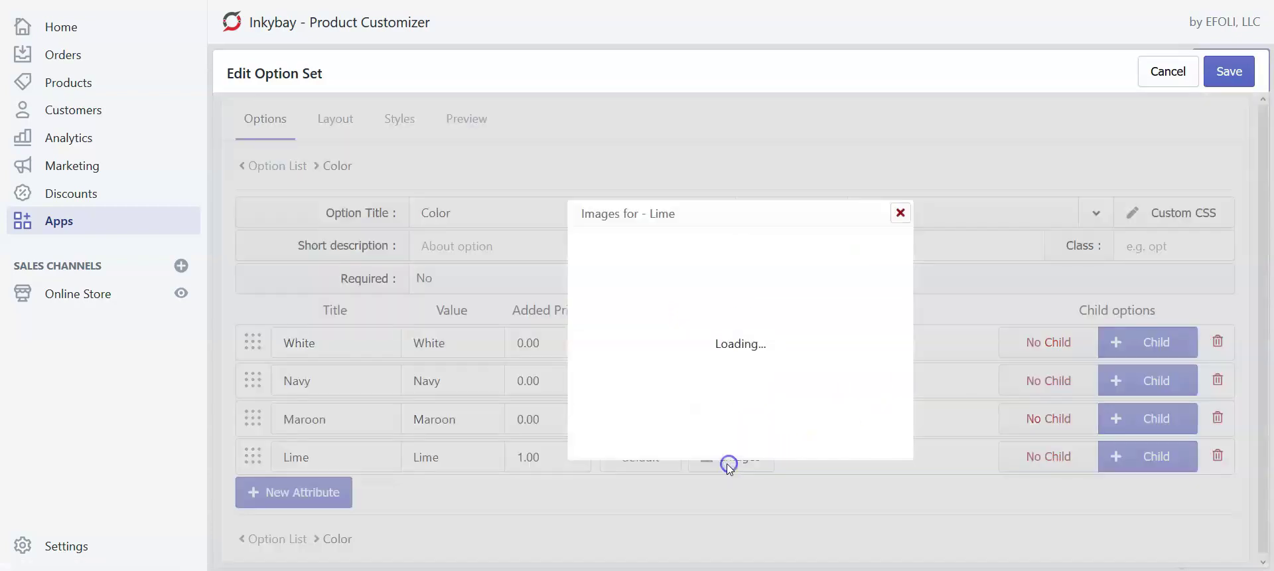
click(817, 340)
click(786, 35)
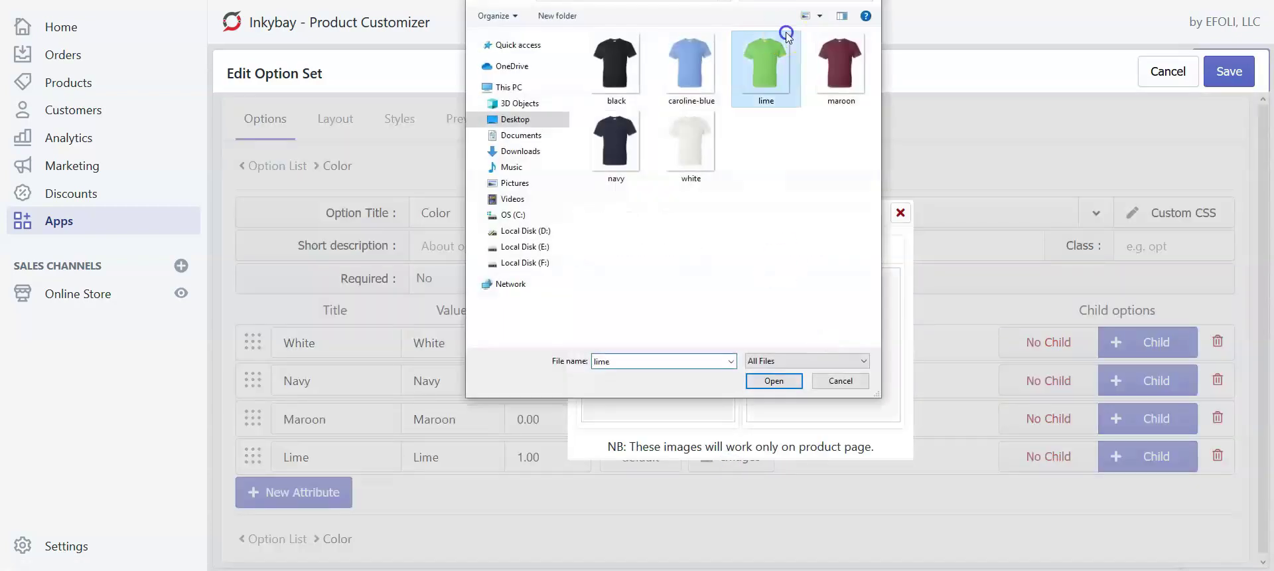
double_click(786, 35)
click(655, 342)
double_click(766, 63)
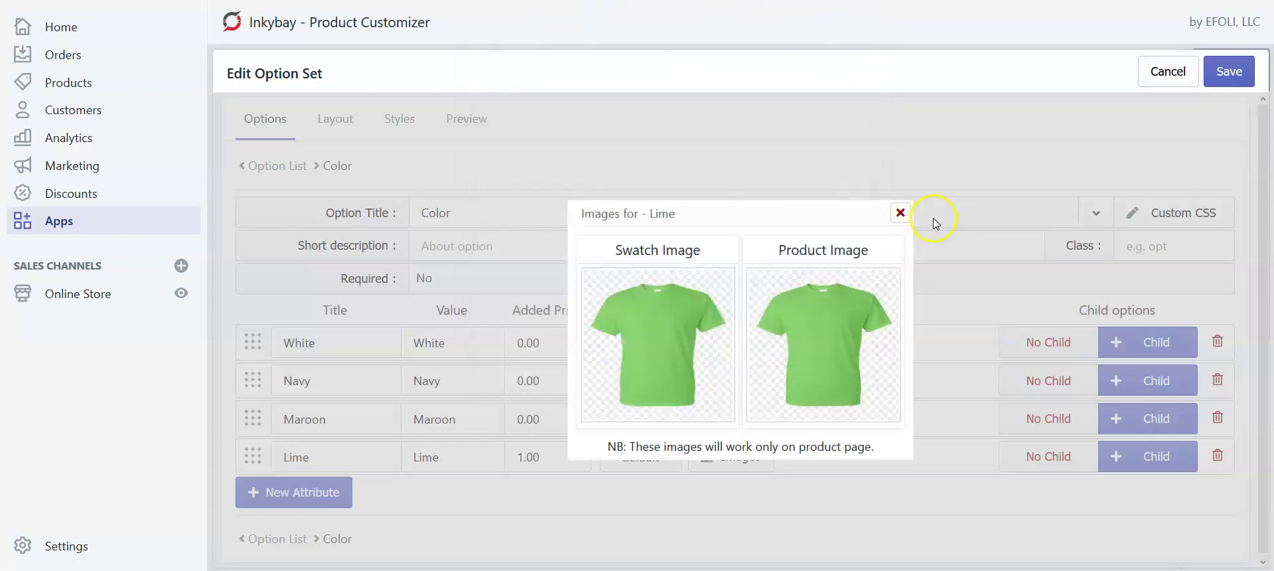
click(902, 214)
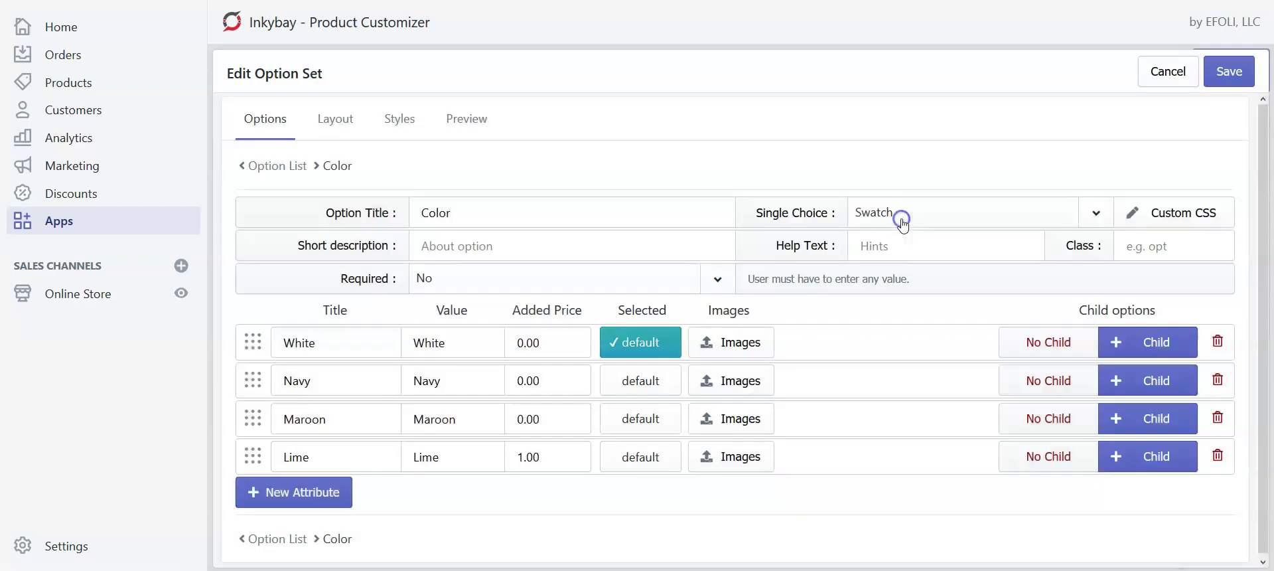
click(868, 370)
click(861, 334)
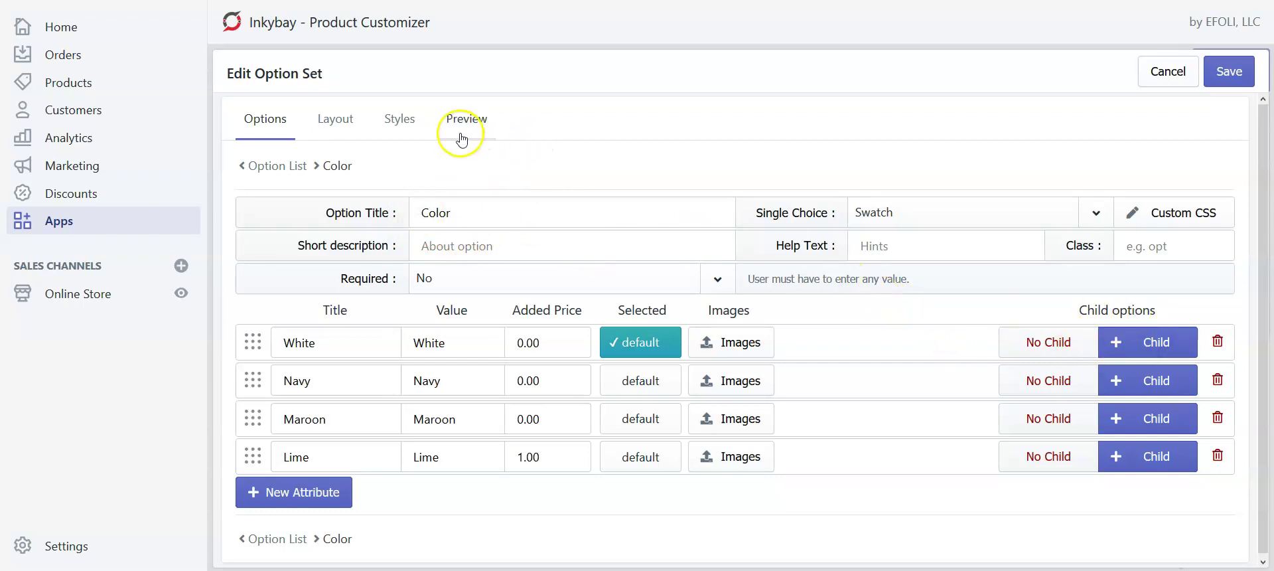
- Add a Single Choice - Drop Down option titled Size to the option set and make it required
click(278, 167)
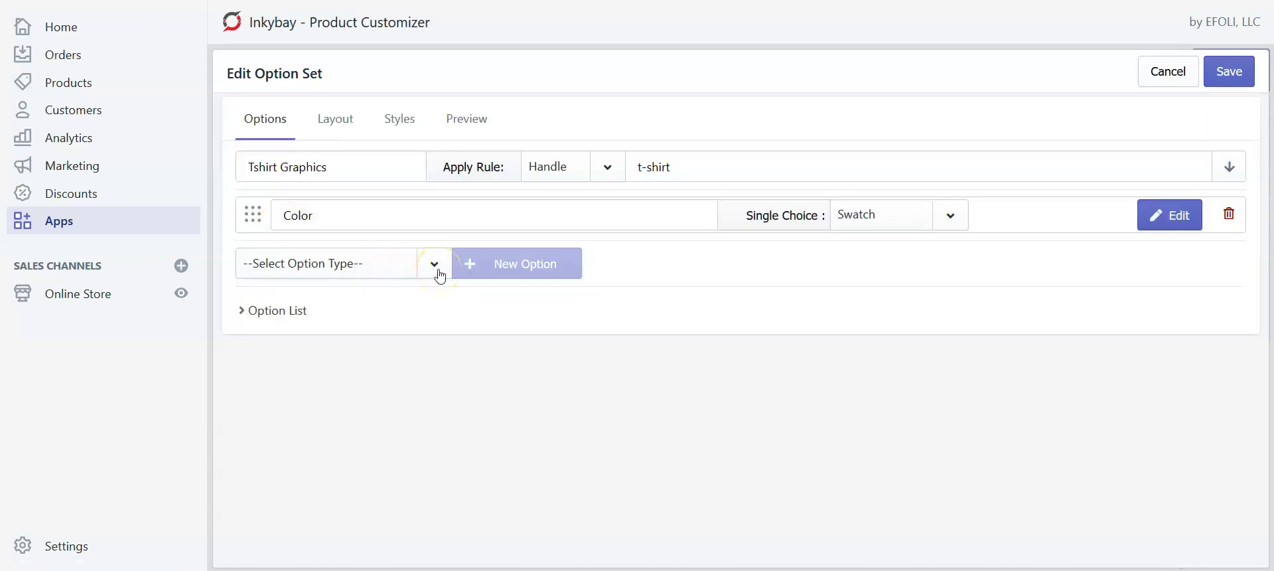
click(431, 265)
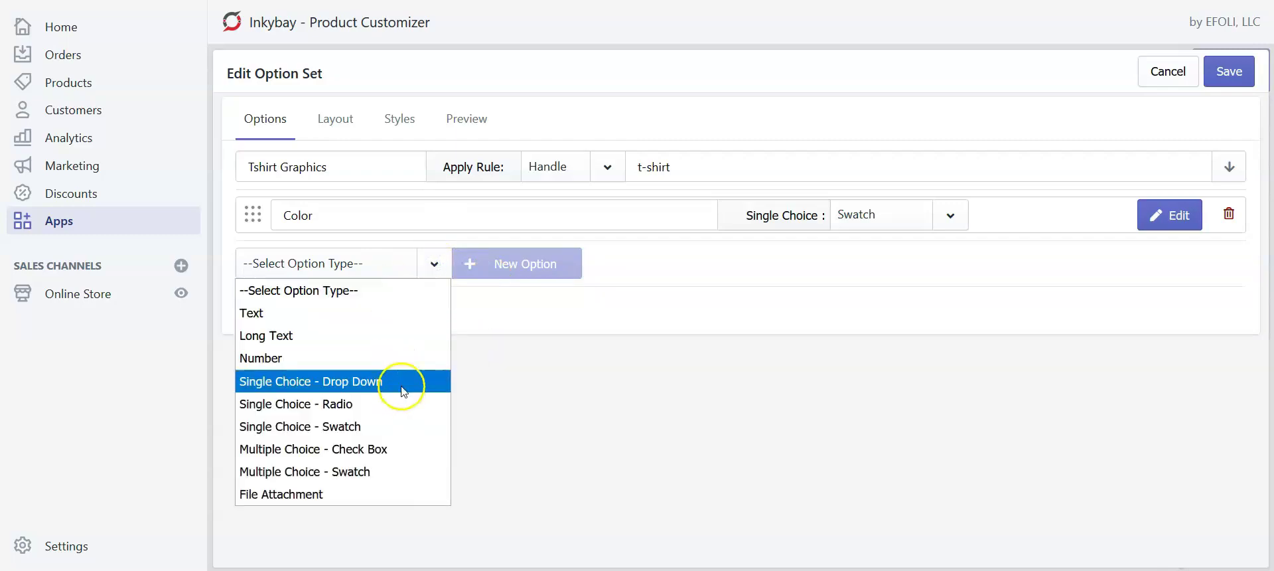
click(403, 385)
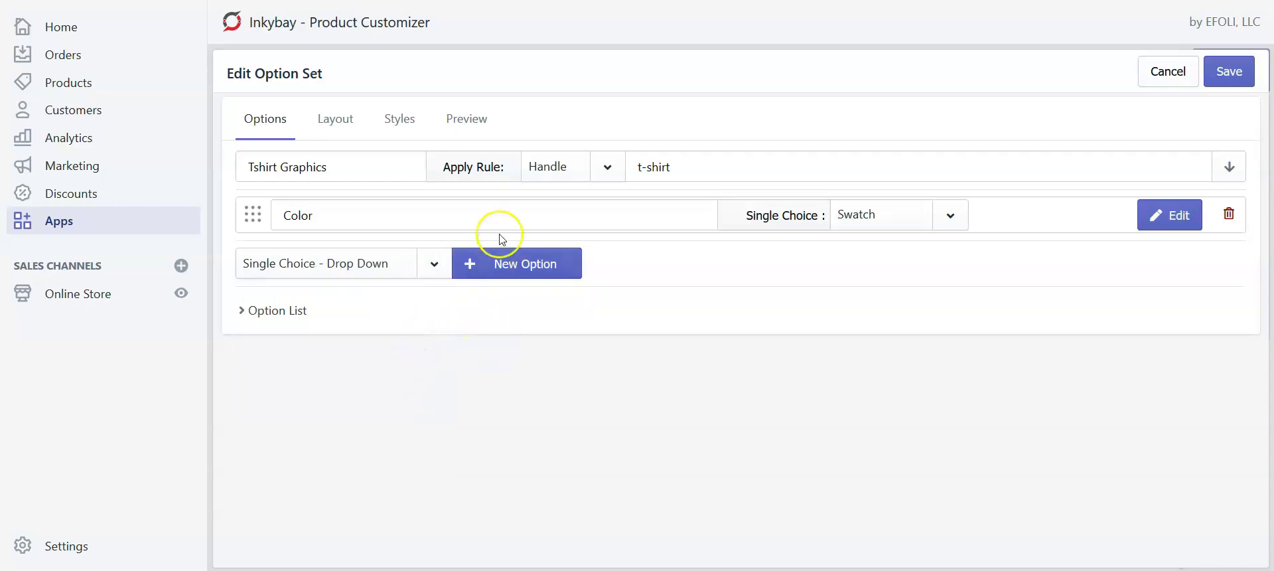
click(526, 266)
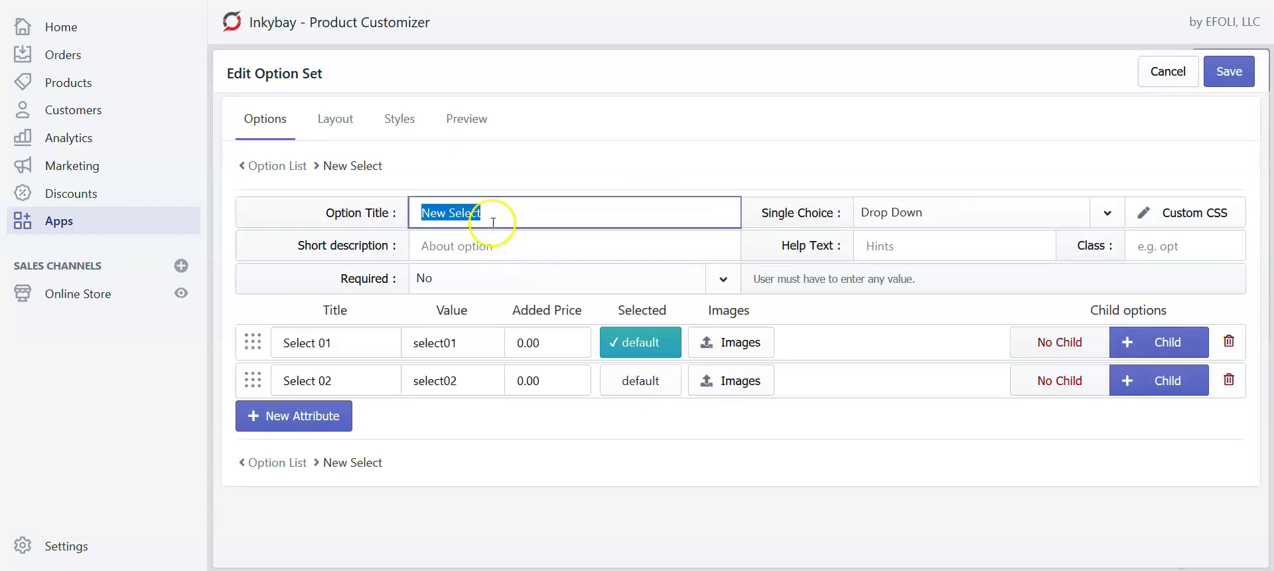
text(Si)
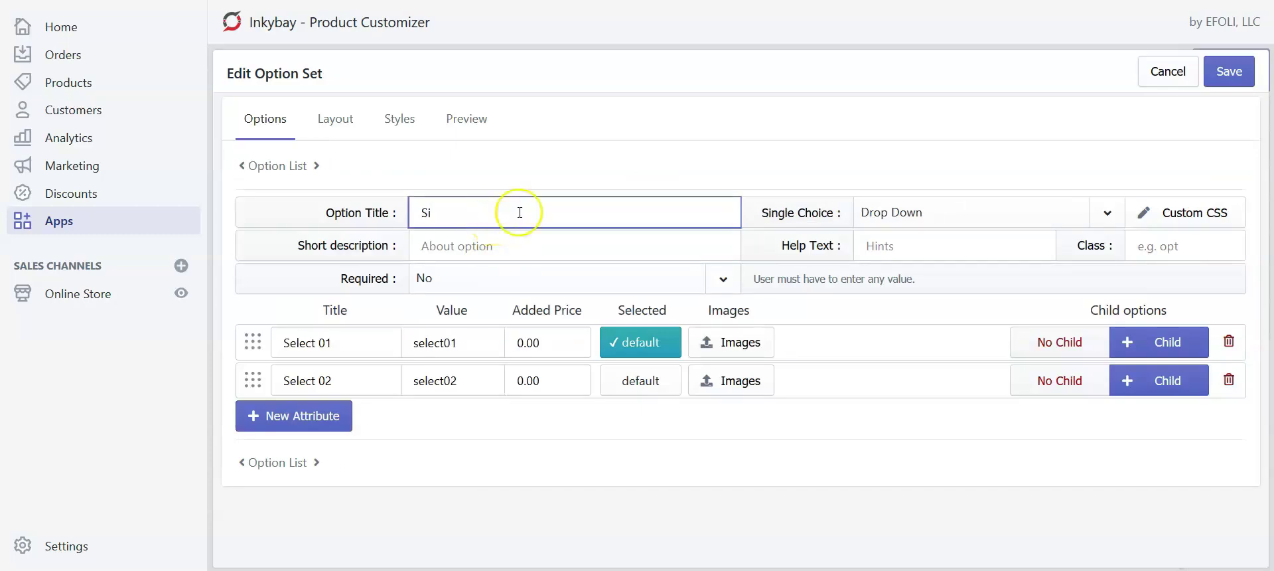
click(589, 162)
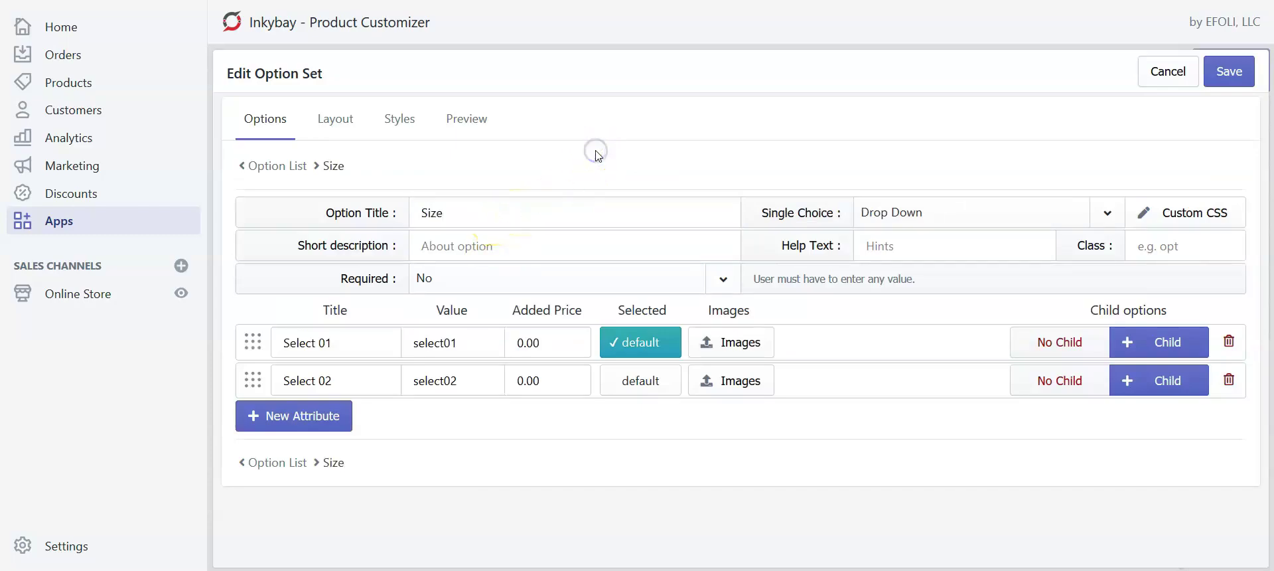
click(730, 281)
click(554, 304)
- Title the first attribute of the Size option "Please select size" and clear its value
drag(362, 341, 260, 345)
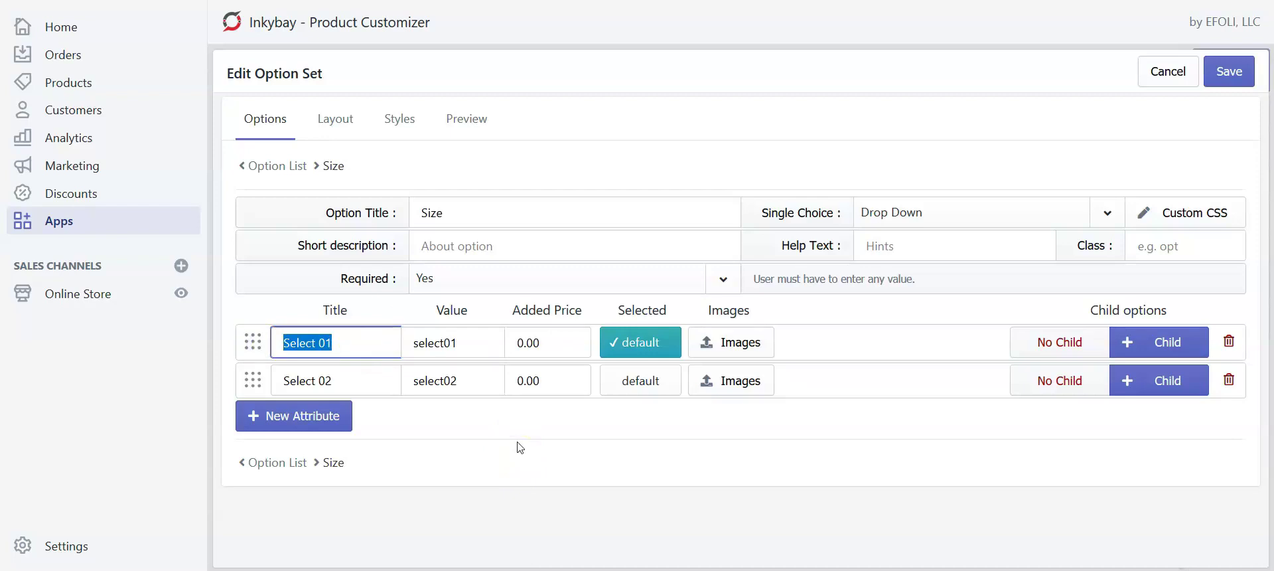
text(Please s)
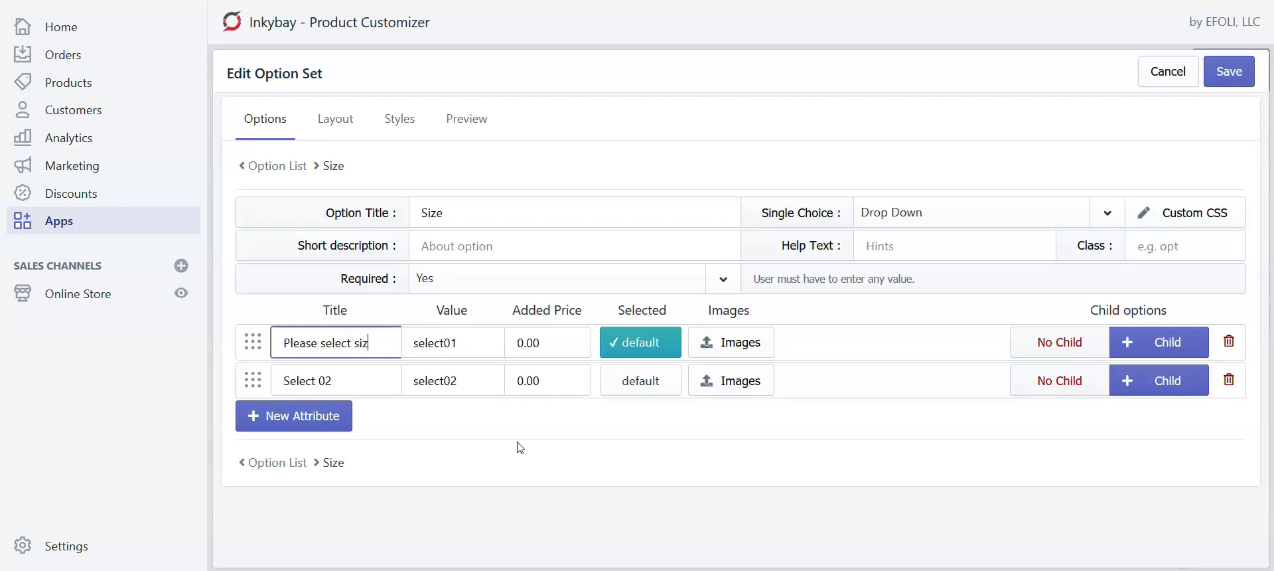
click(514, 397)
double_click(473, 345)
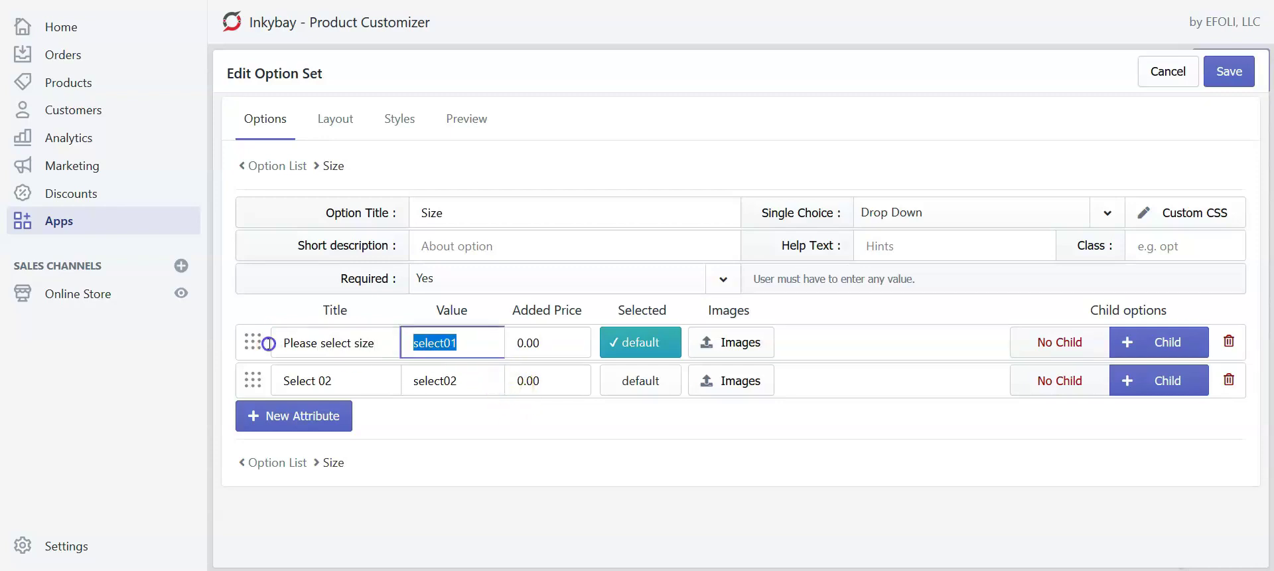
key(BackSpace)
click(519, 431)
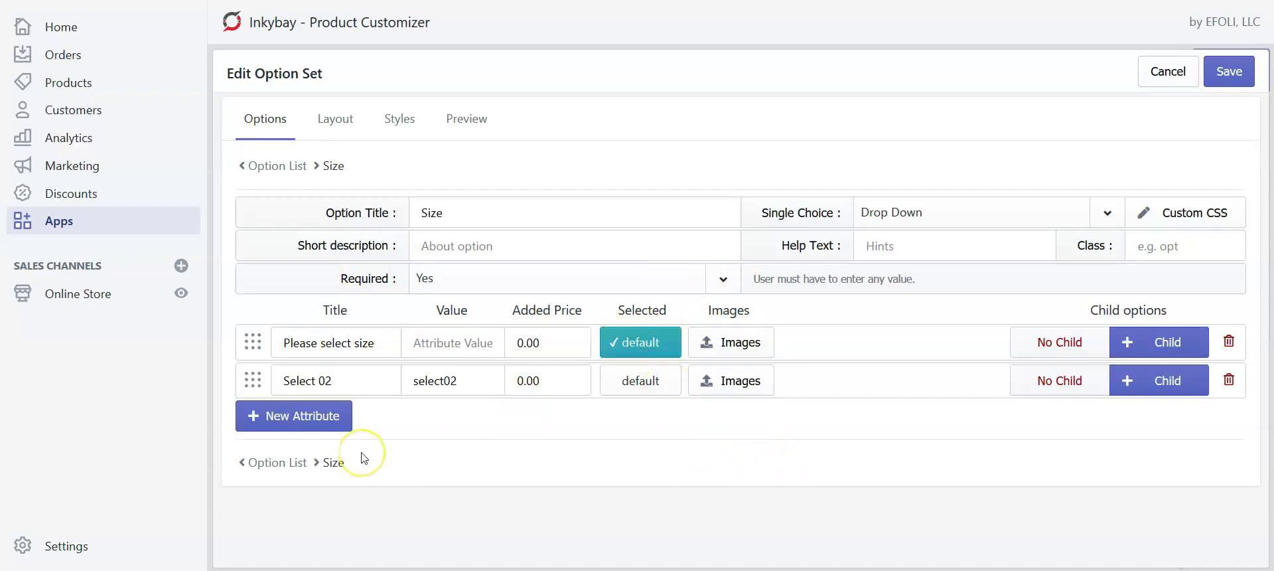
- Set the title and value of the second Size attribute to L
triple_click(341, 380)
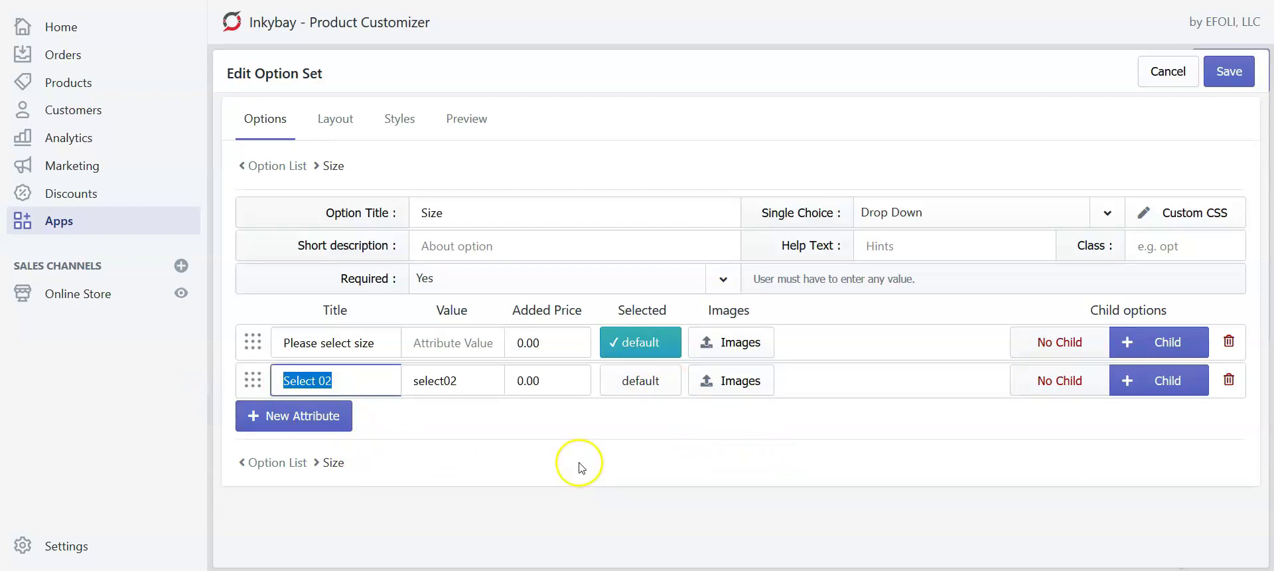
text(L)
key(Tab)
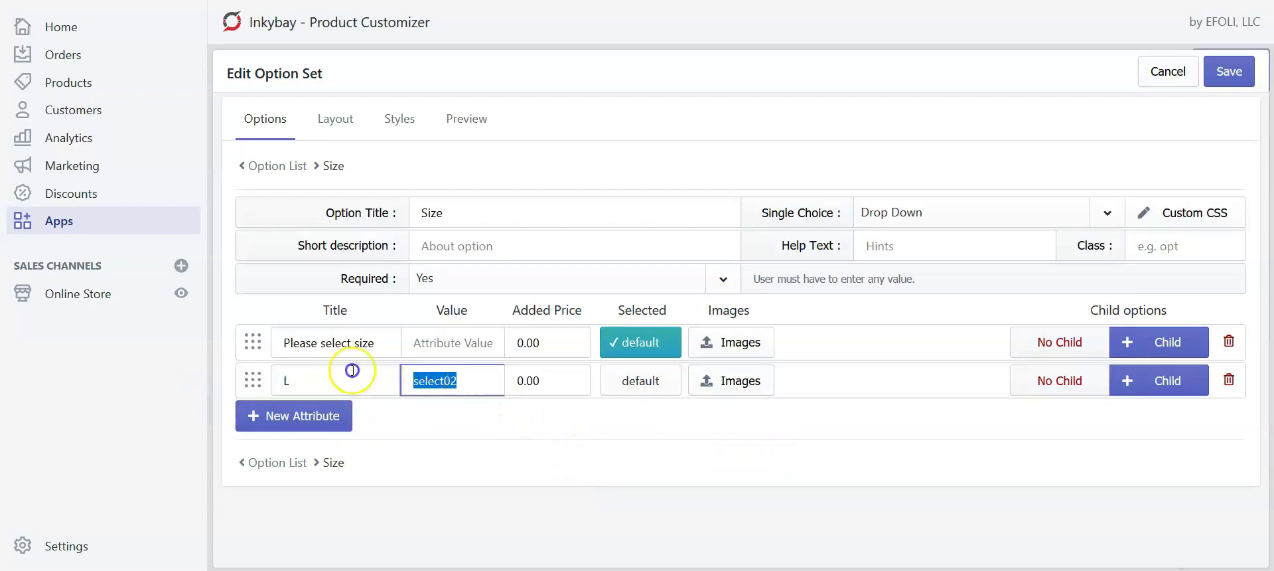
text(L)
- Add a third attribute to the Size option with XL as its title and value
click(319, 419)
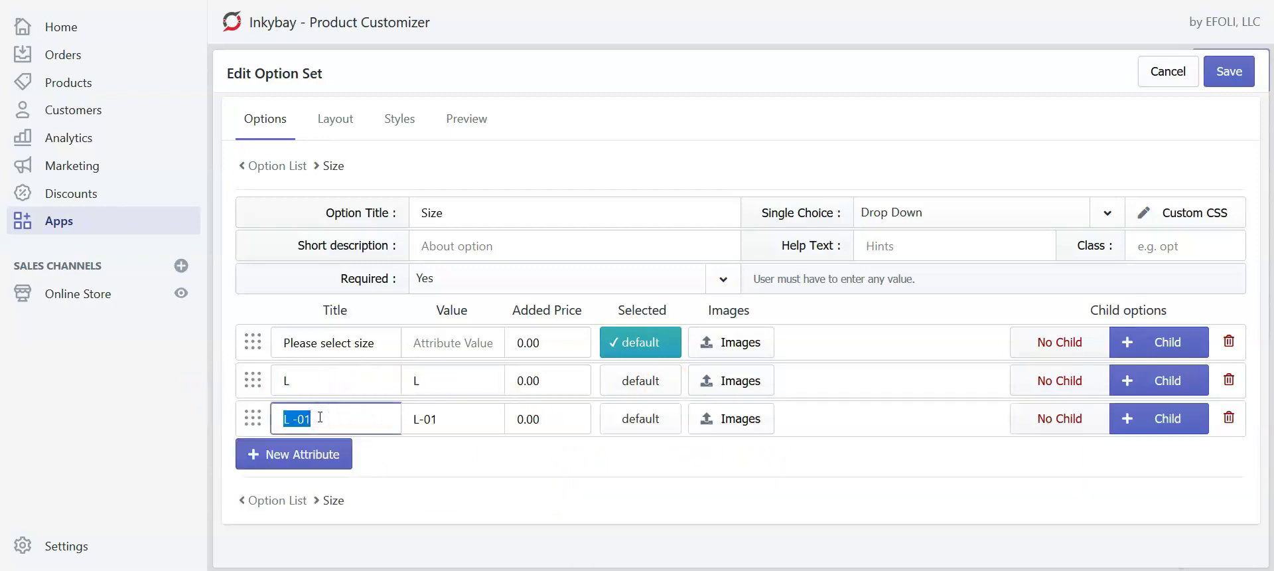
text(XL)
double_click(320, 417)
key(ctrl+c)
triple_click(488, 418)
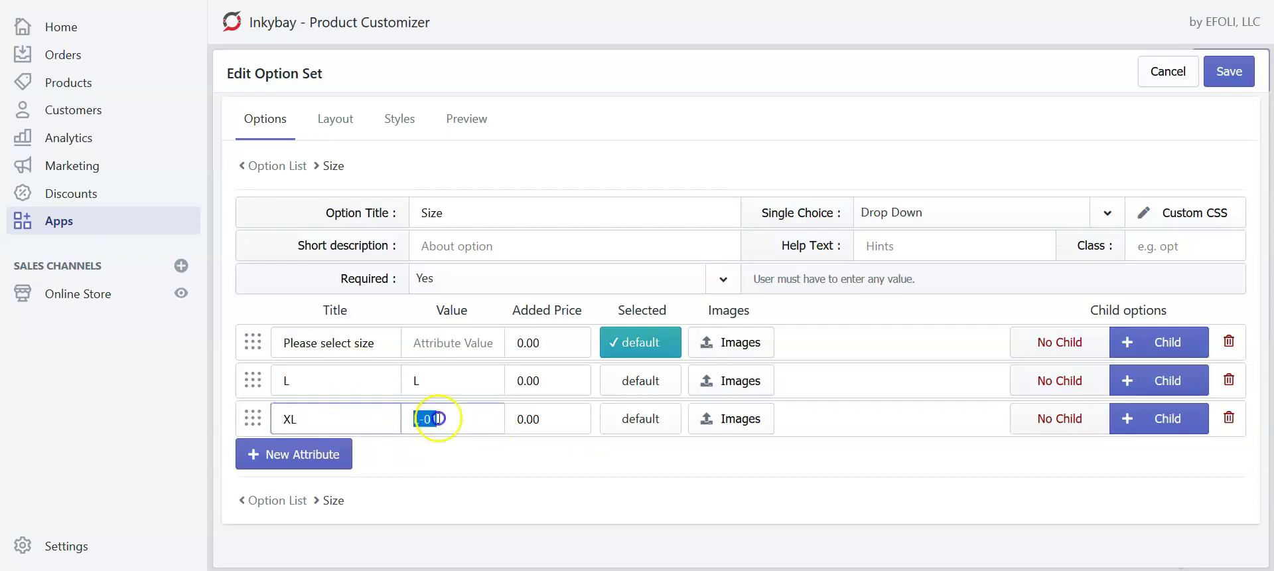
key(ctrl+v)
- Add a fourth attribute to the Size option with 2XL as its title and value
click(302, 464)
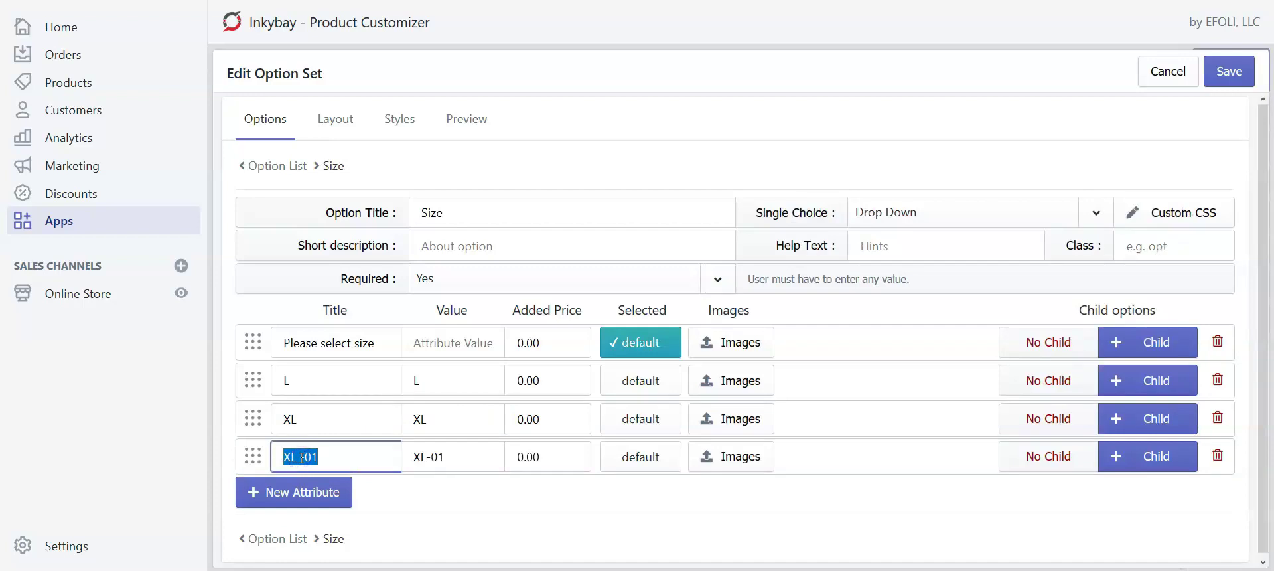
text(2XL)
double_click(341, 455)
key(ctrl+c)
drag(484, 449, 412, 449)
key(ctrl+v)
click(409, 508)
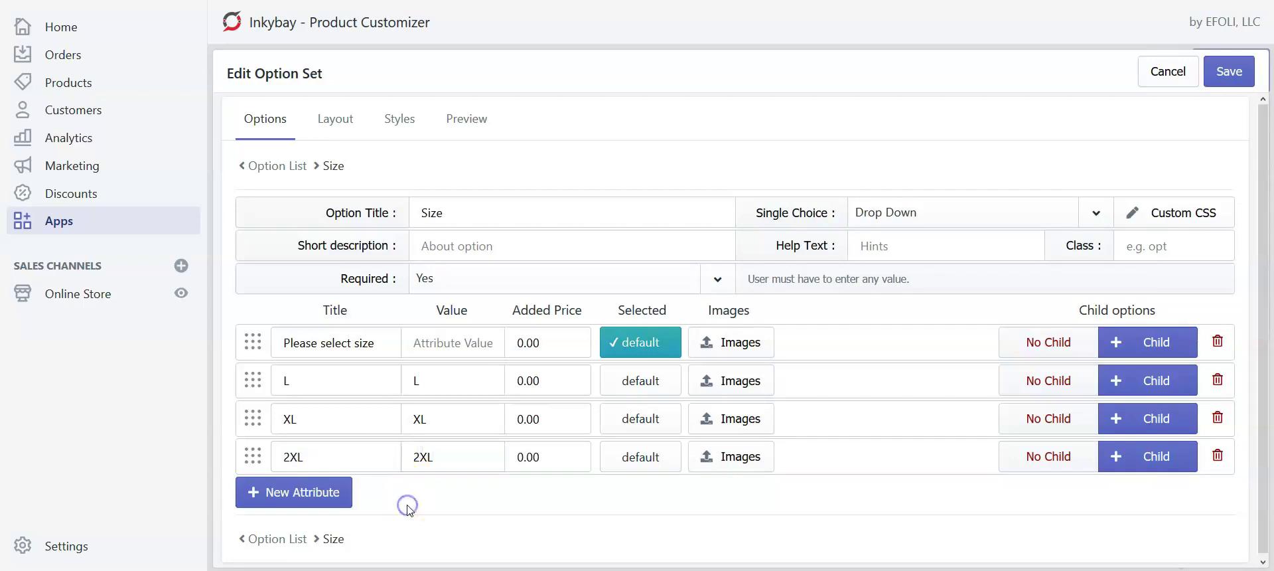
- Add a fifth attribute to the Size option with 3XL as its title and value
click(301, 496)
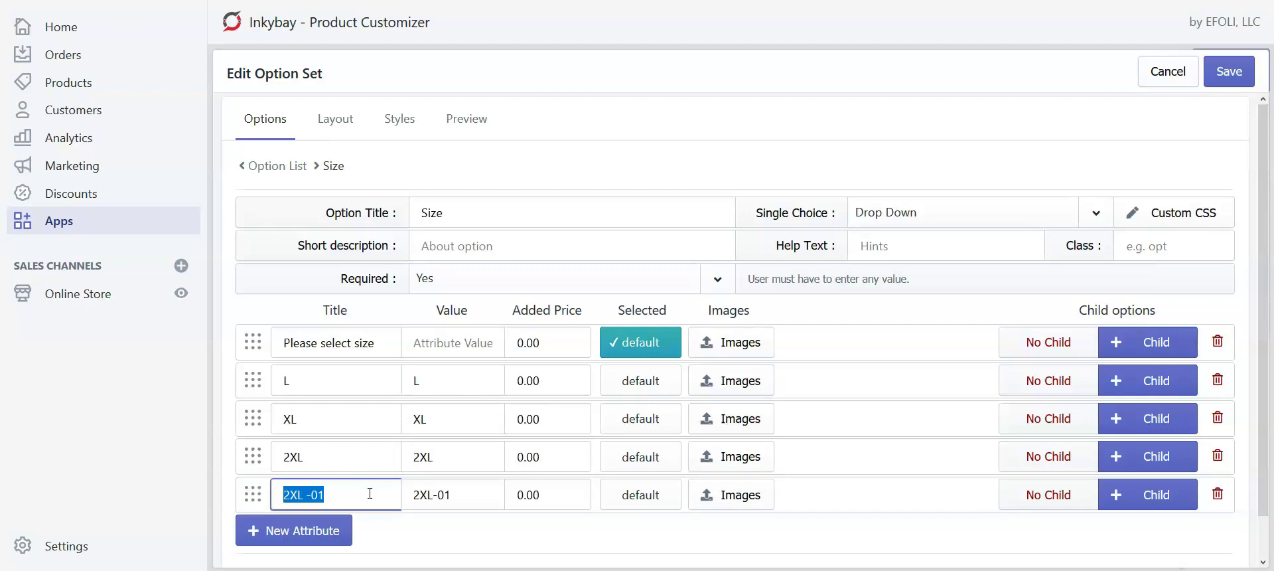
text(3)
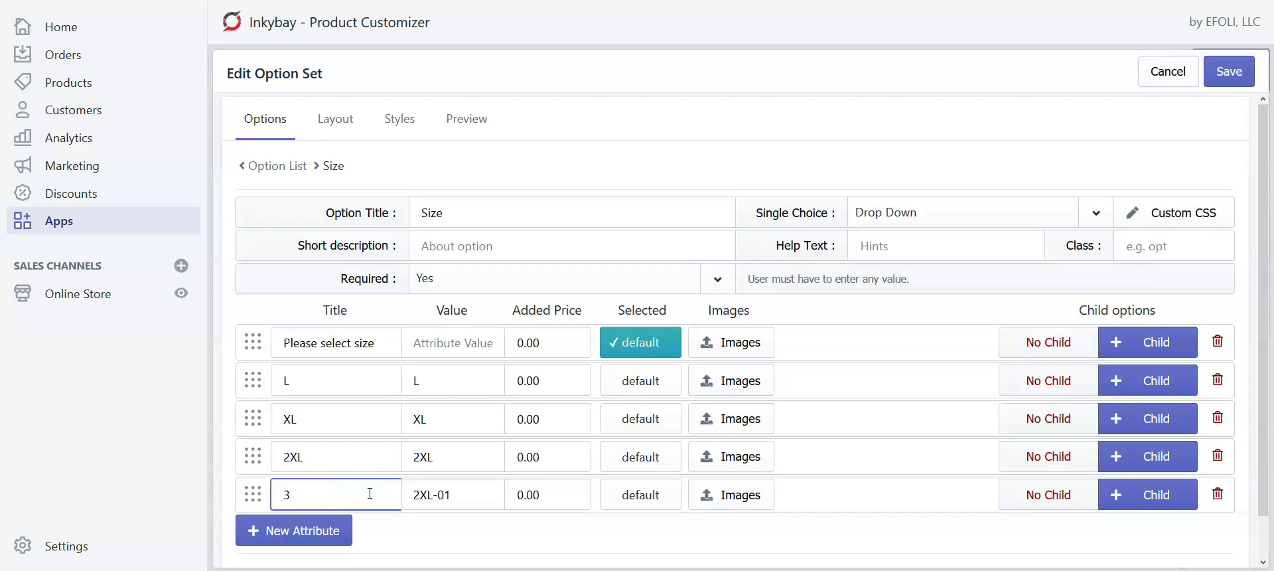
text(XL)
key(ctrl+a)
click(399, 492)
text(3XL)
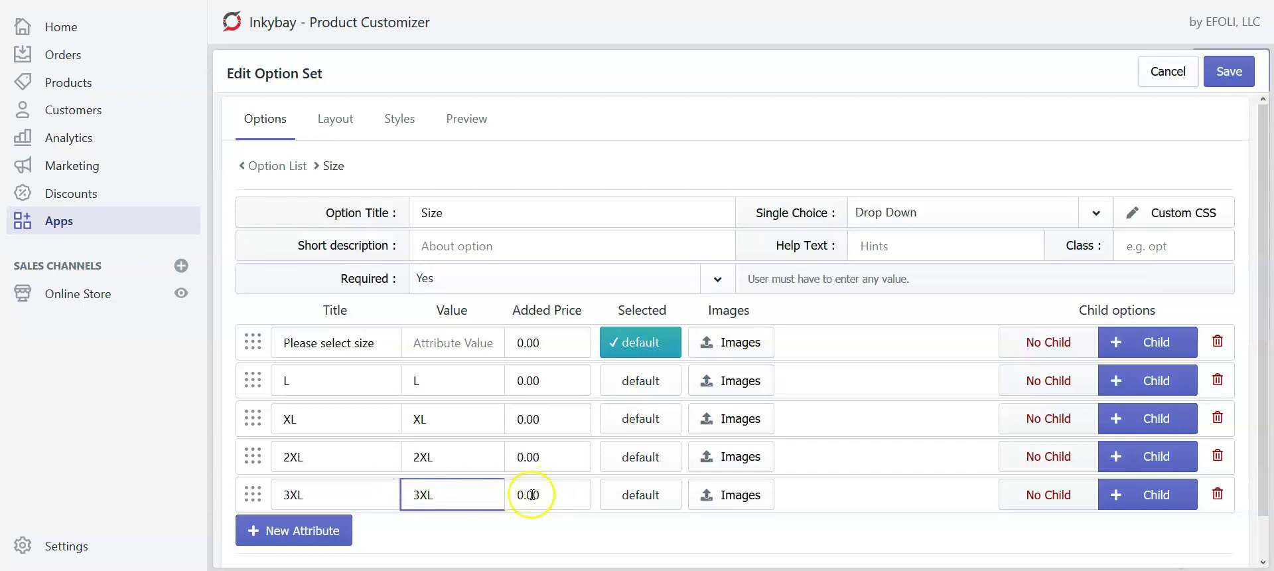
- Set the added price of the 3XL attribute to 1.00 and return to the option list
drag(512, 495, 521, 494)
text(1)
click(768, 541)
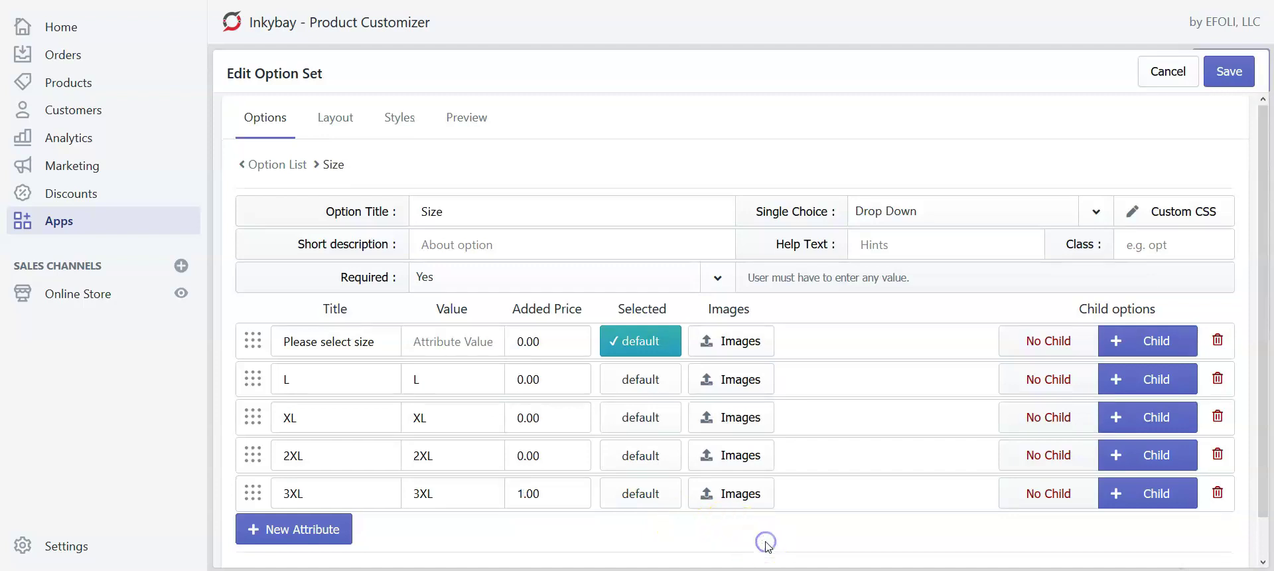
click(1073, 157)
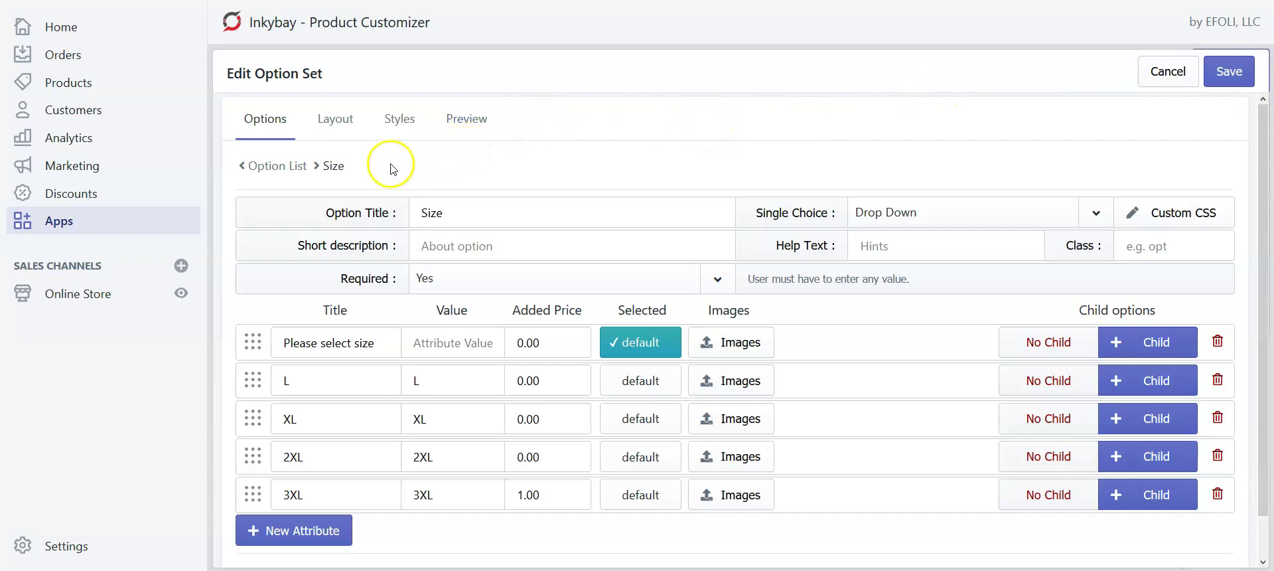
click(292, 170)
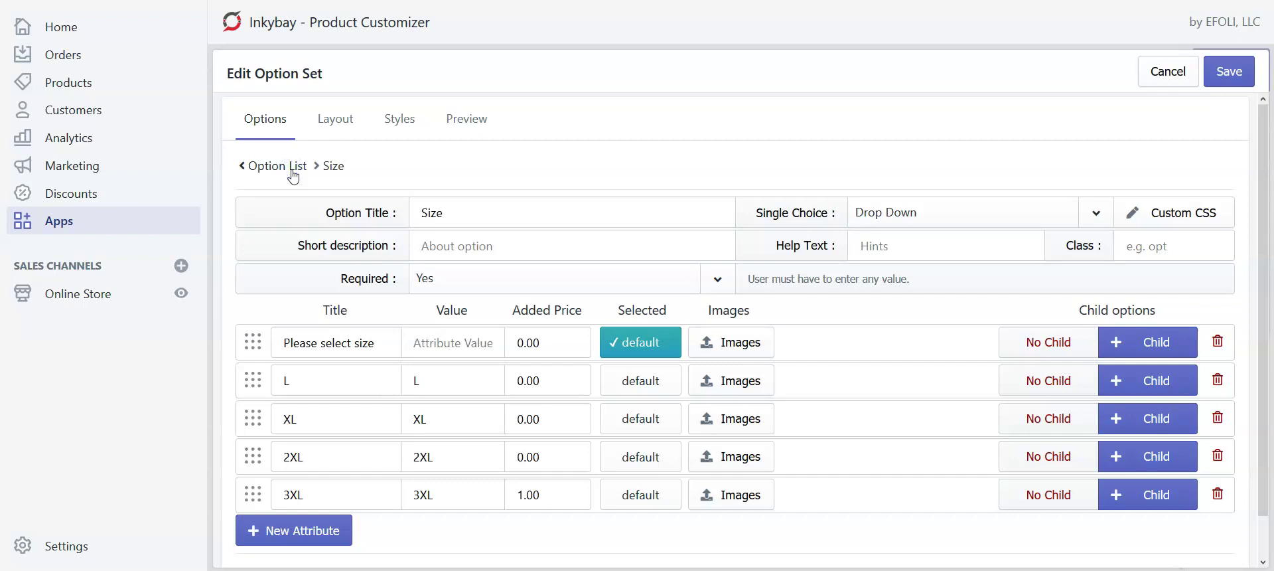
click(264, 170)
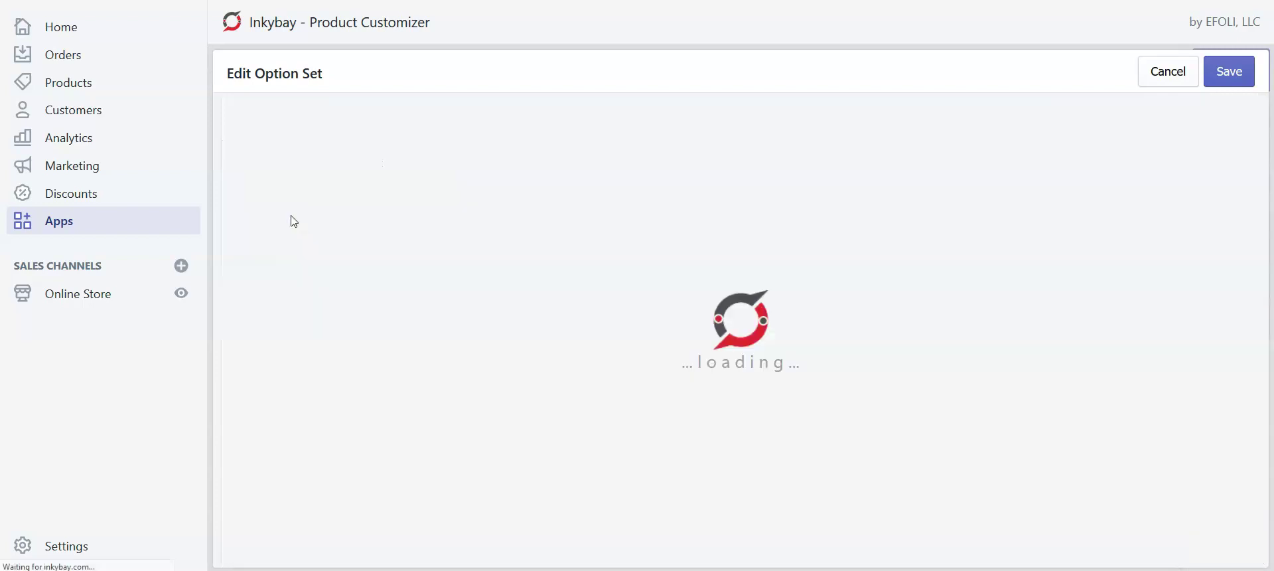
- Add a Single Choice - Drop Down option titled T-shirt Graphics to the option set and make it required
click(431, 300)
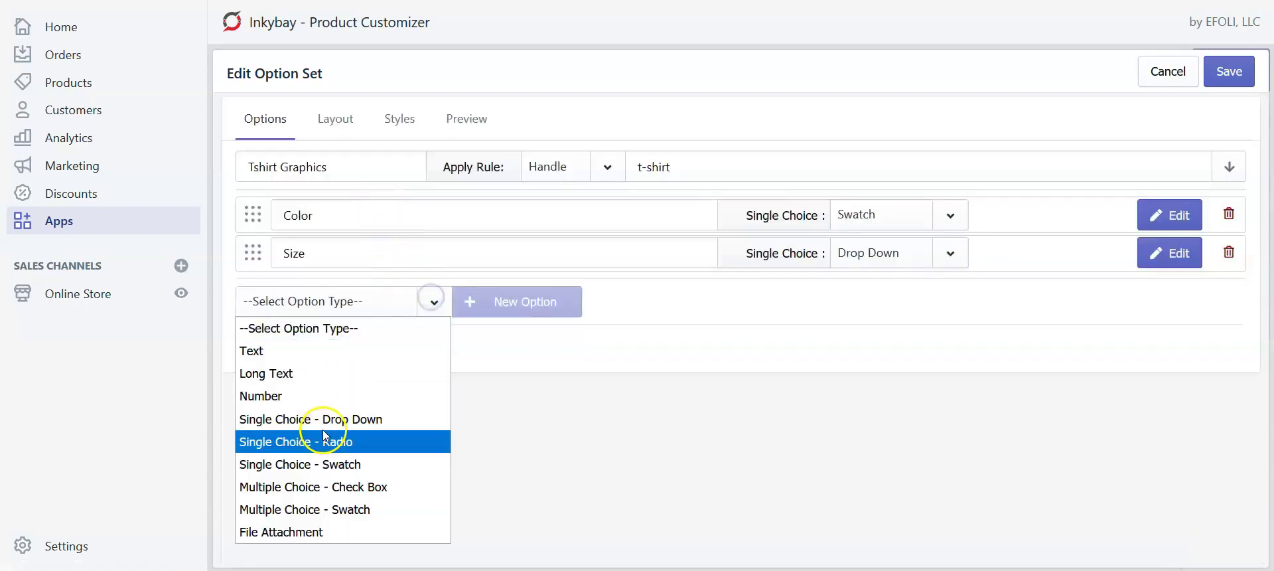
click(406, 418)
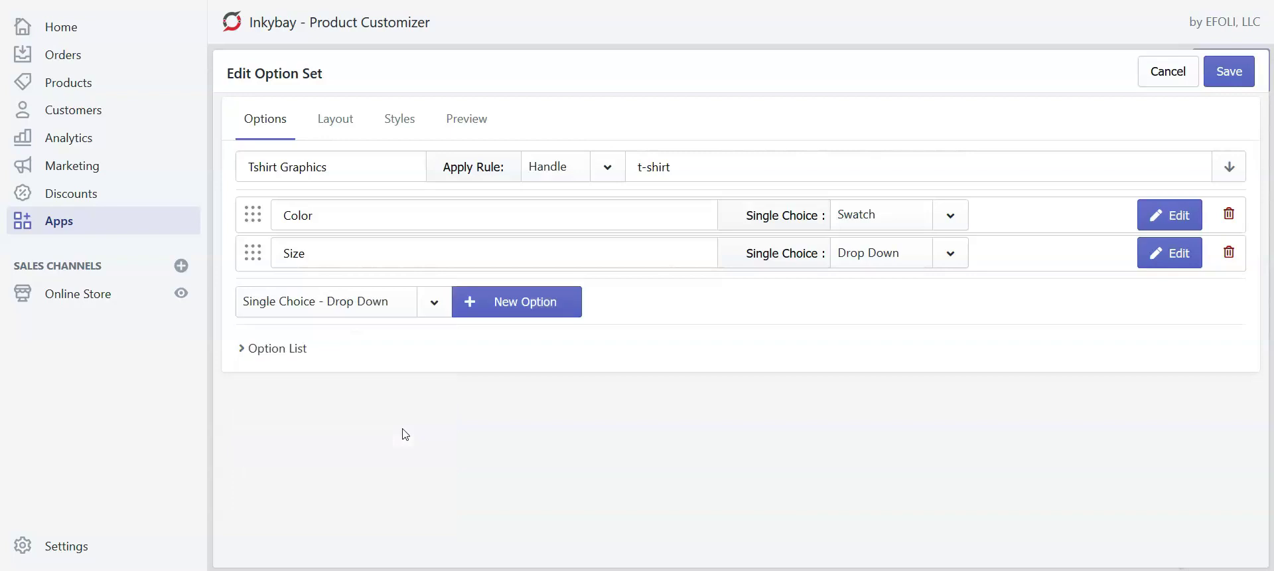
click(397, 431)
click(523, 316)
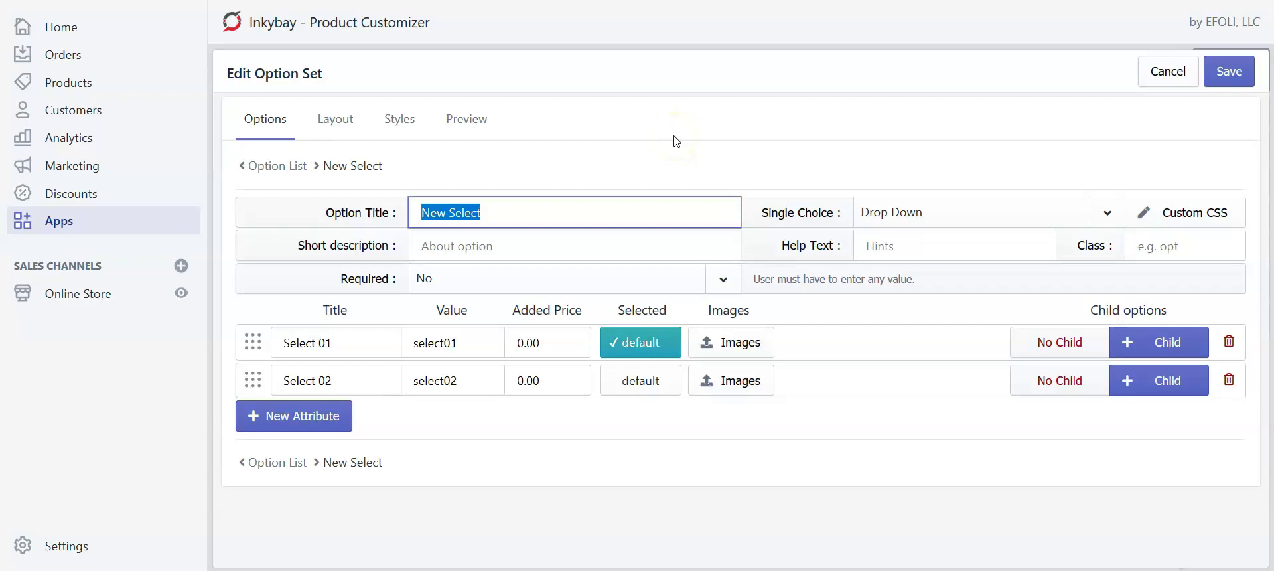
text(T-shirt Graphics)
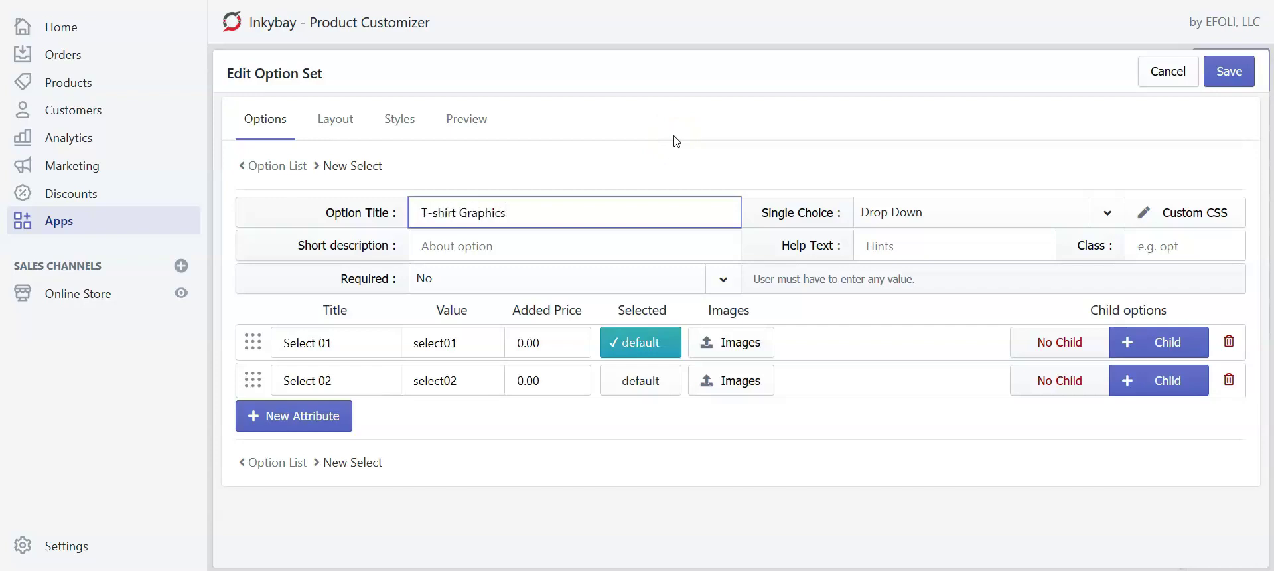
click(727, 282)
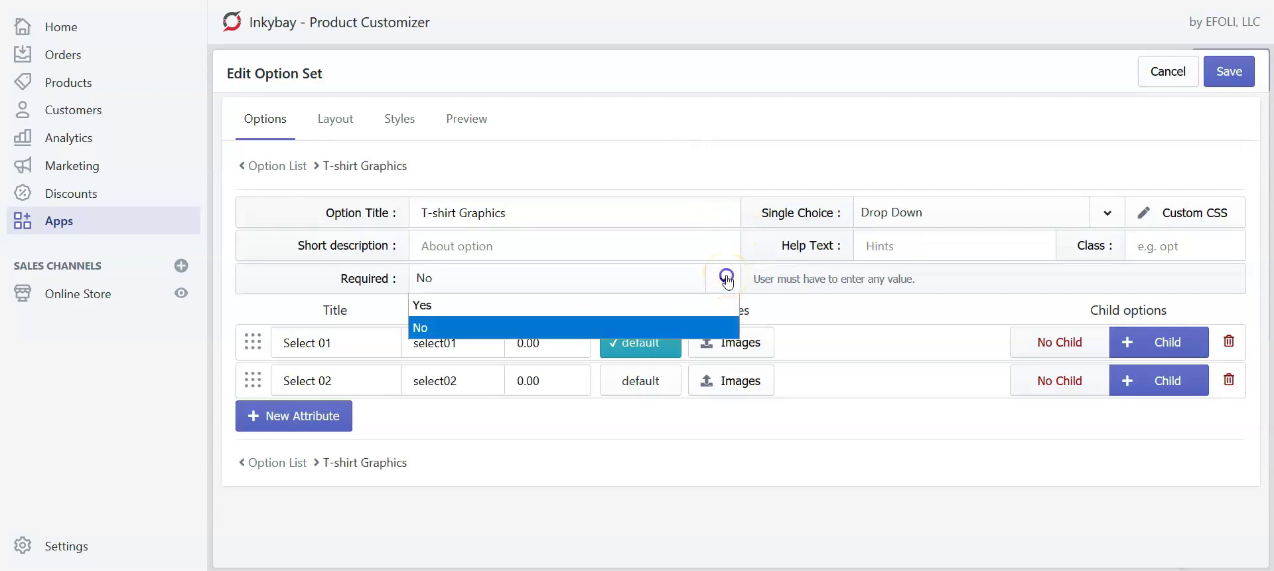
click(462, 306)
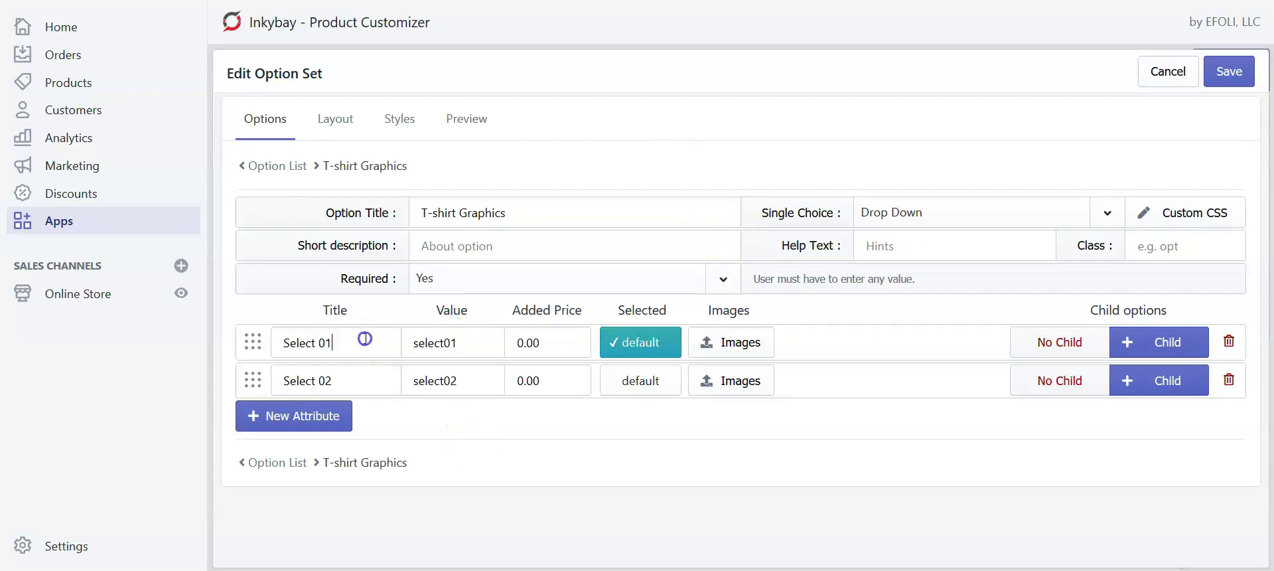
- Title the first attribute of the T-shirt Graphics option Please Select Graphics and clear its value
drag(398, 342, 14, 343)
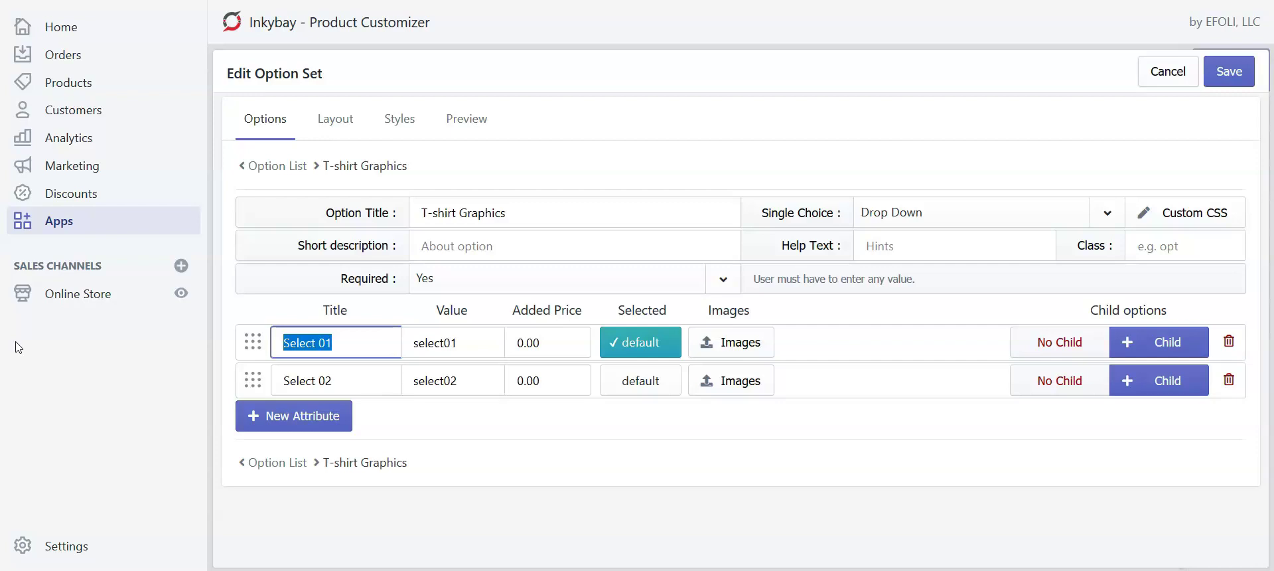
text(Please Sele)
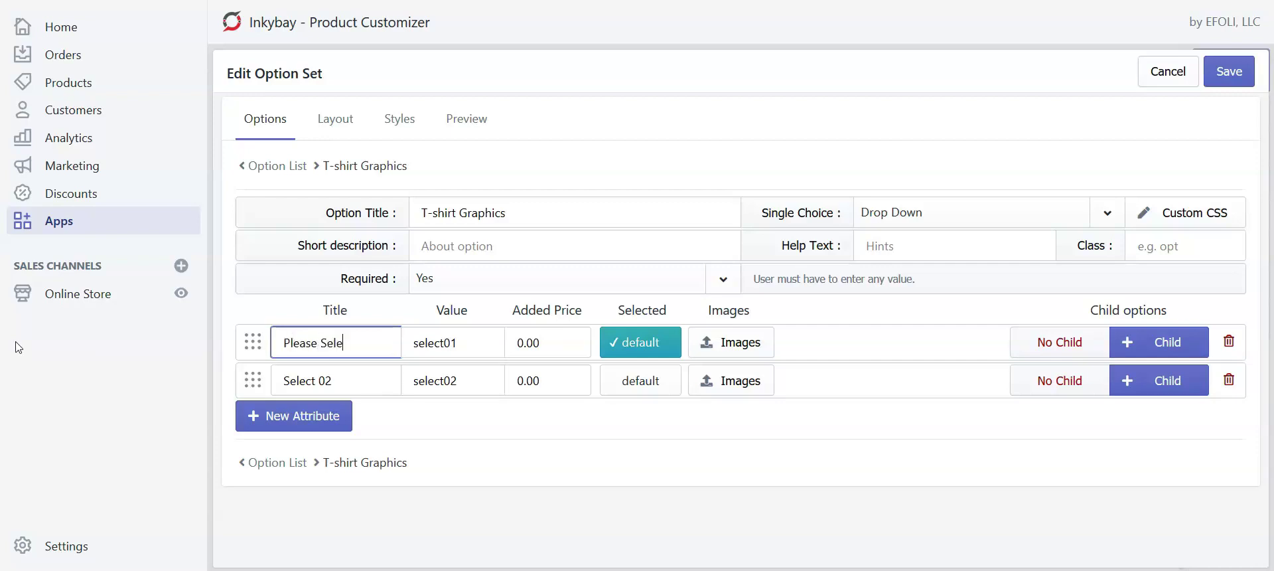
text(ct Graphics)
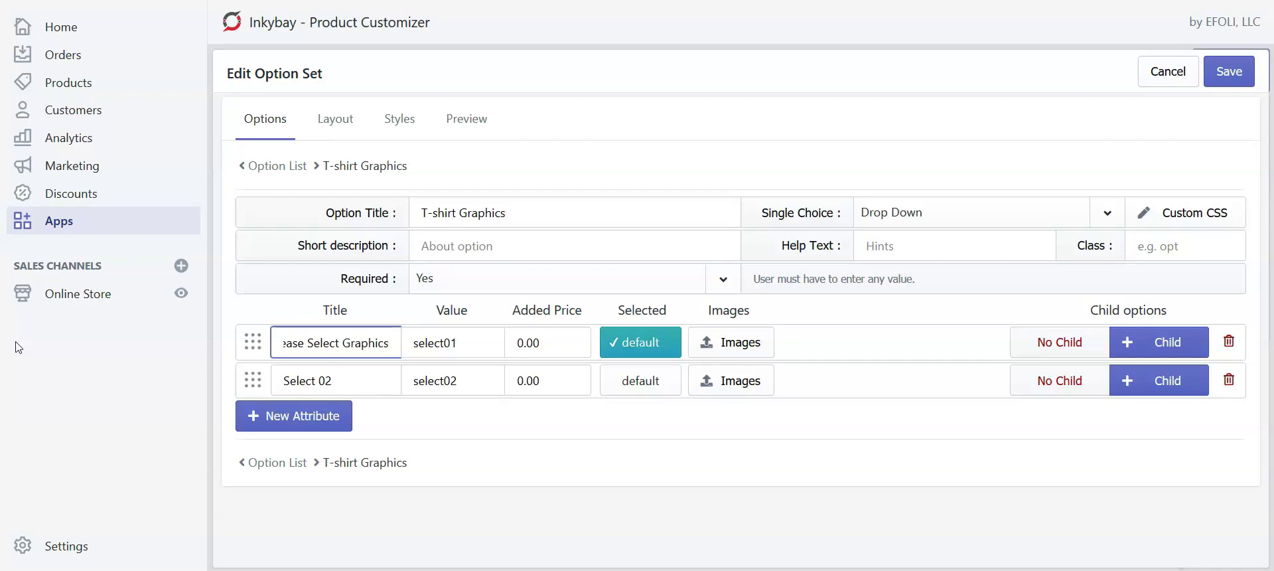
double_click(477, 346)
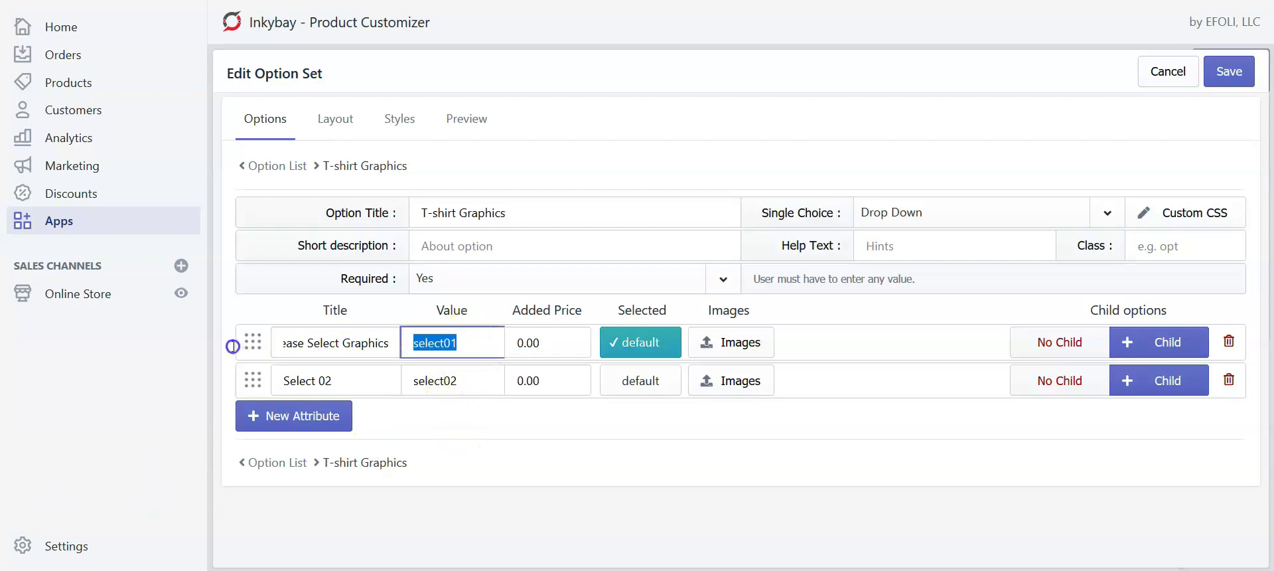
key(BackSpace)
- Set both the title and the value of the second T-shirt Graphics attribute to Lego
drag(352, 381, 155, 378)
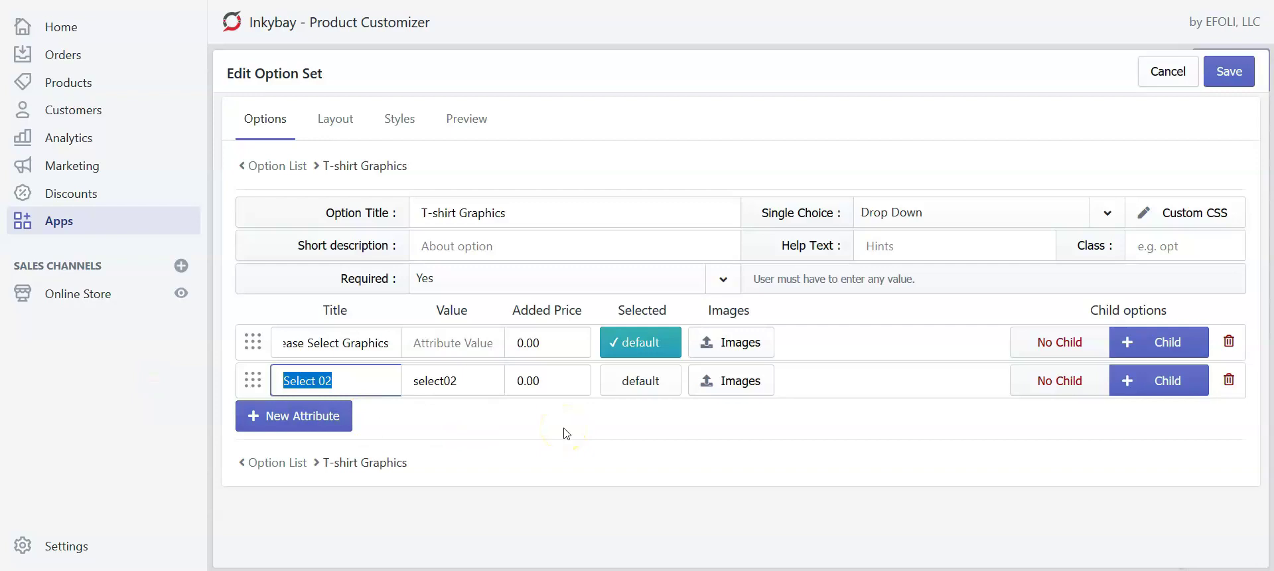
text(Lego)
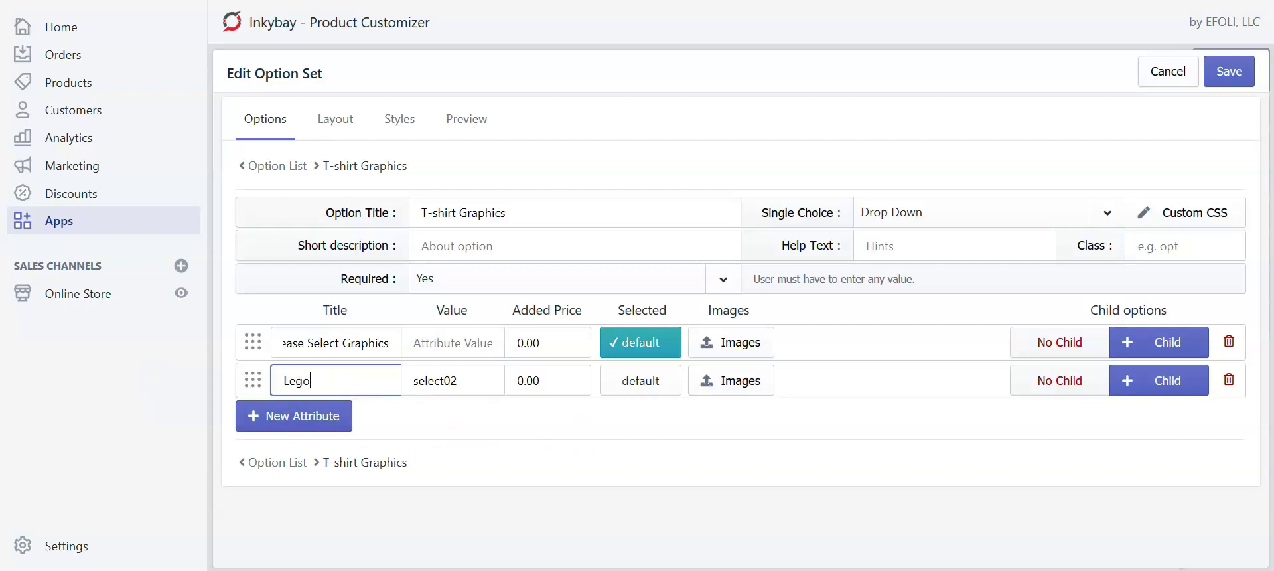
drag(504, 380, 322, 377)
text(Lego)
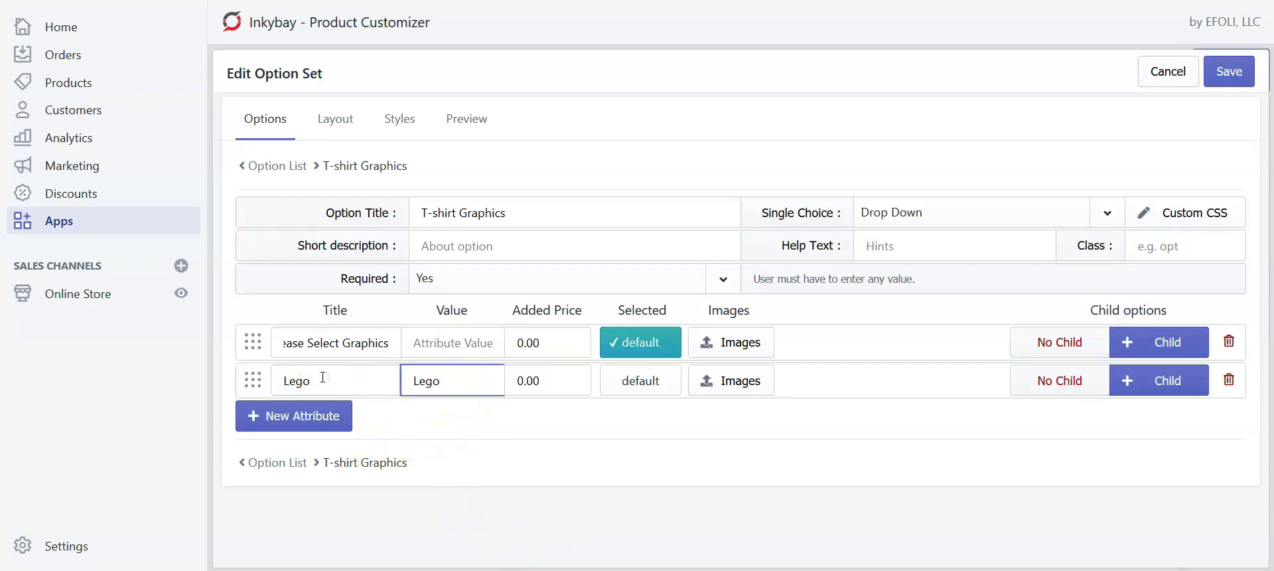
- Upload the lego file as both the product image and the swatch image of the Lego attribute
click(746, 388)
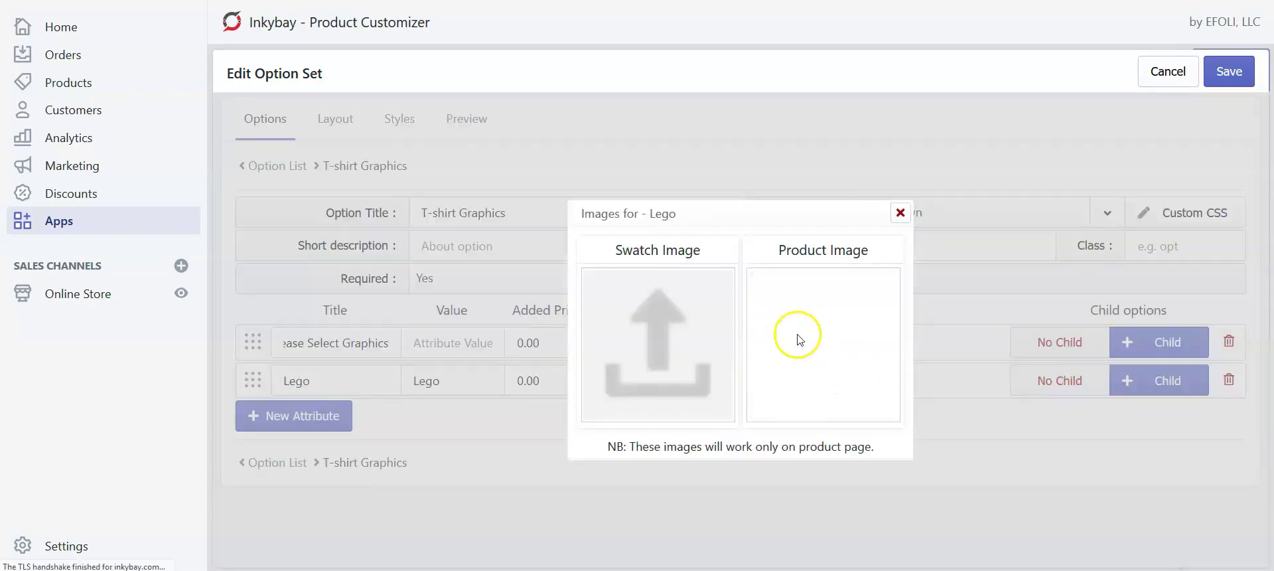
click(823, 339)
click(543, 49)
double_click(618, 48)
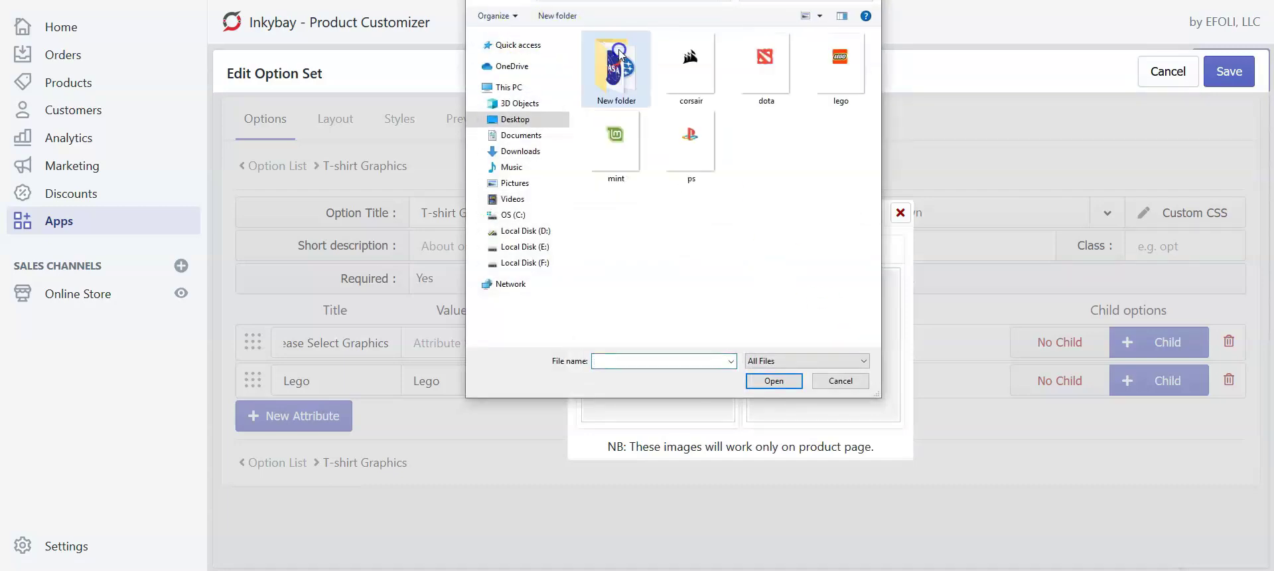
click(854, 69)
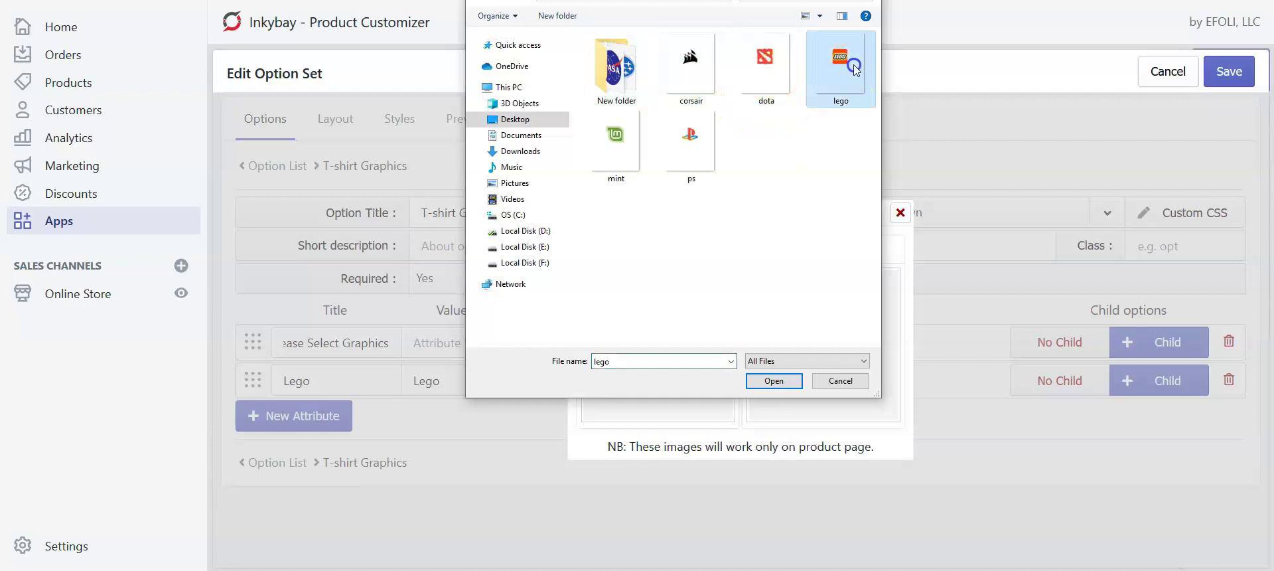
double_click(855, 69)
click(654, 340)
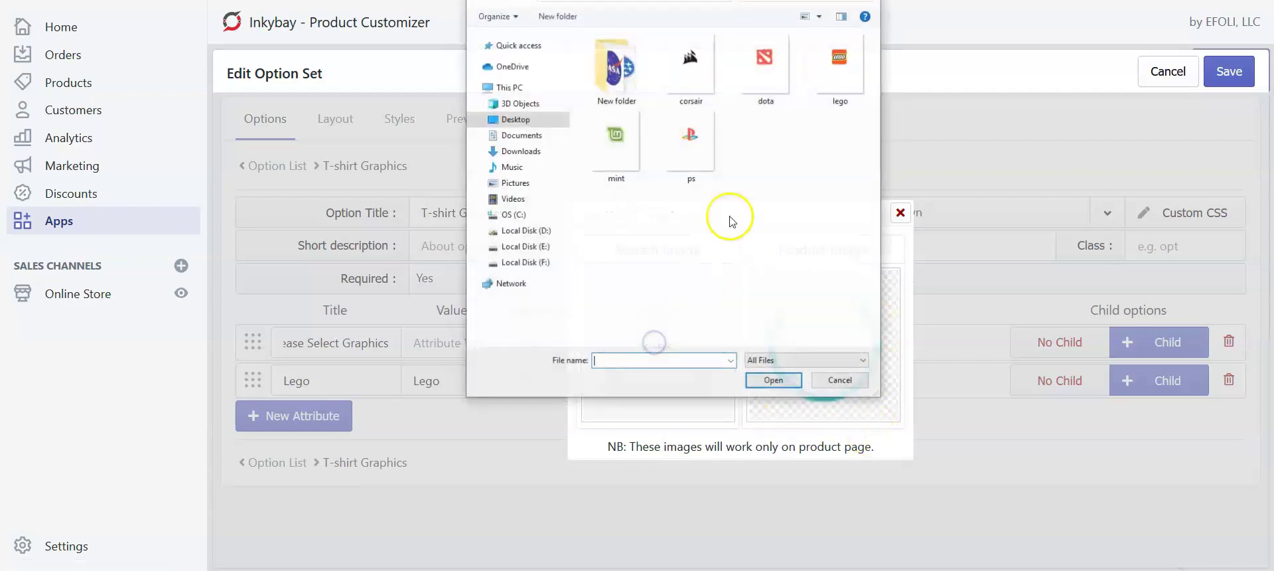
double_click(838, 61)
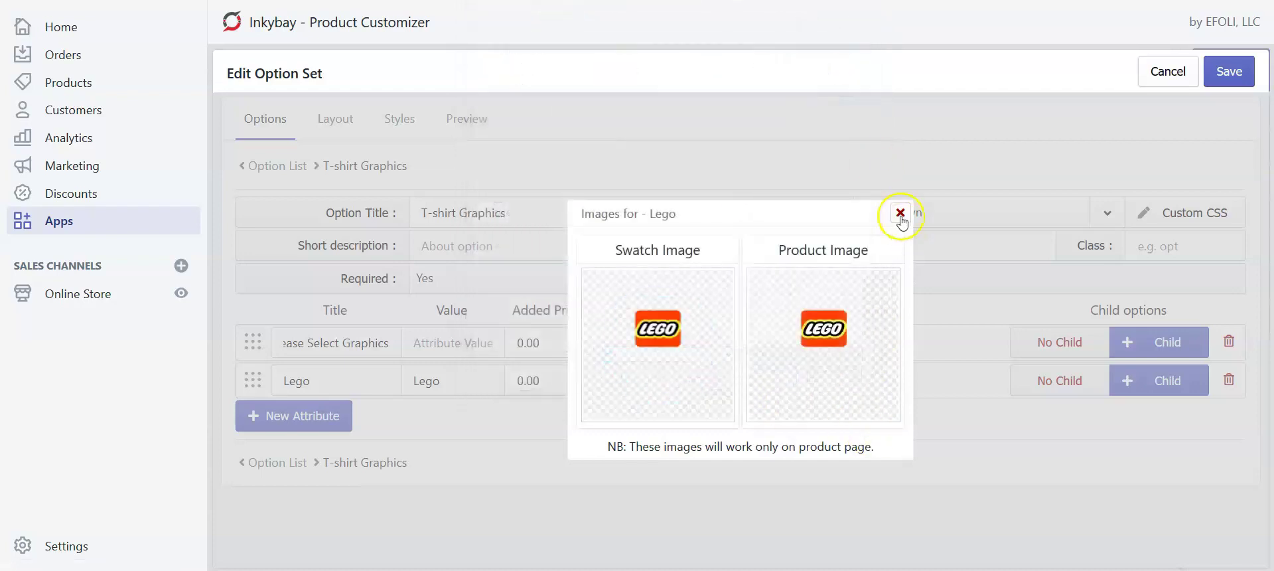
click(900, 212)
- Add a third attribute to the T-shirt Graphics option with Mint as its title and value
click(252, 416)
drag(272, 418, 371, 411)
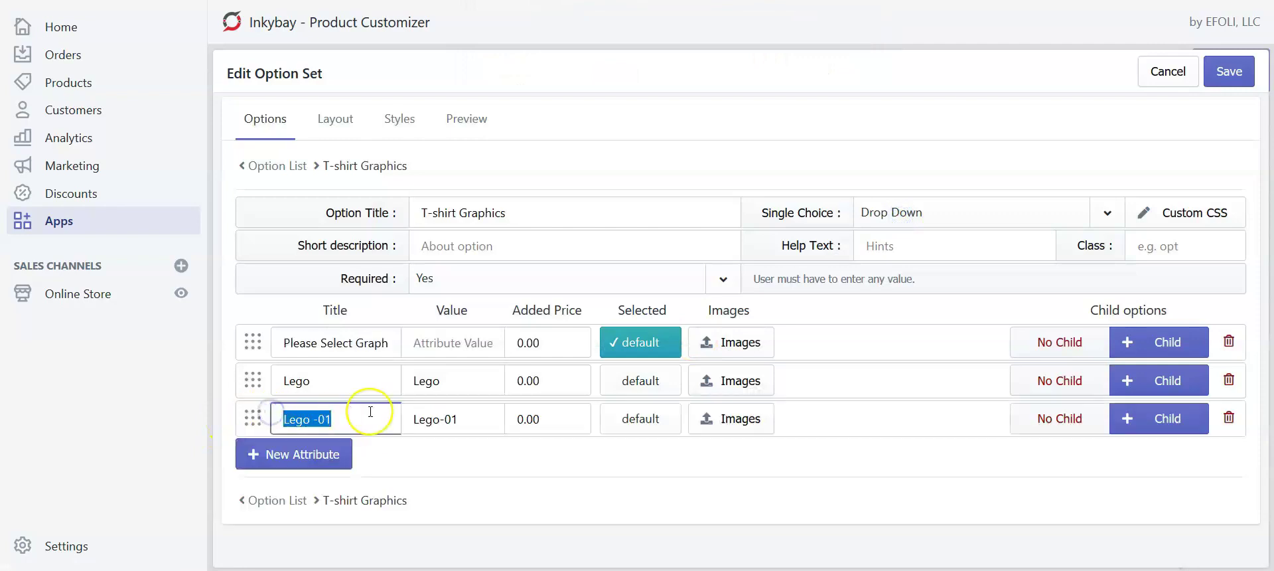
text(Mi)
key(ctrl+a)
key(ctrl+c)
drag(498, 428, 313, 411)
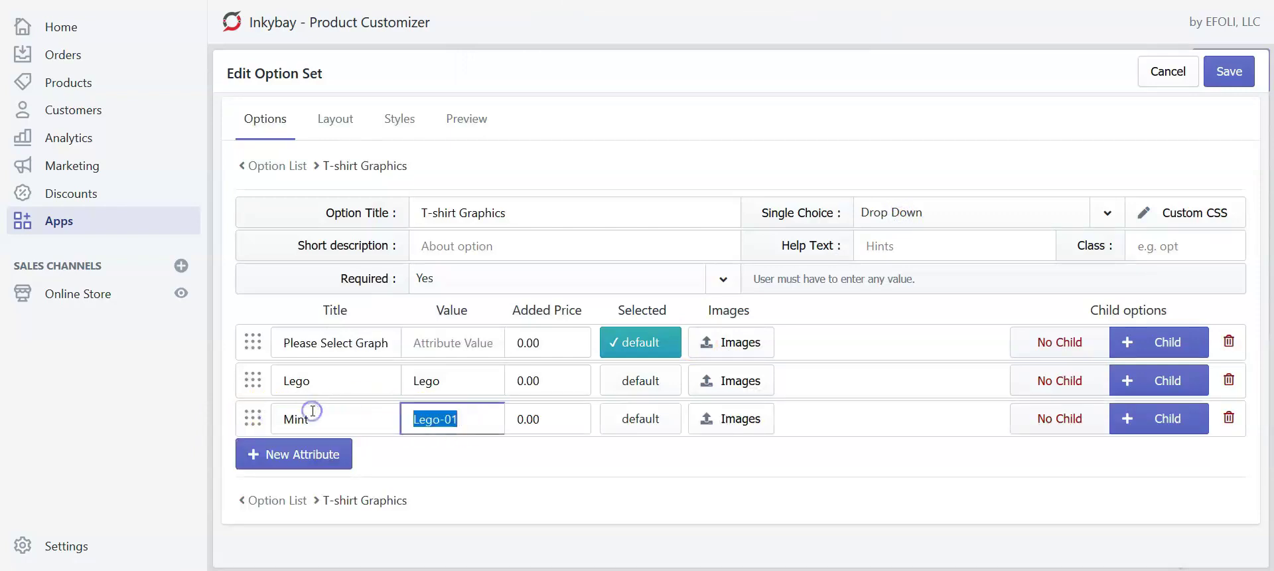
key(ctrl+v)
- Upload the mint file as both the product image and the swatch image of the Mint attribute
click(724, 418)
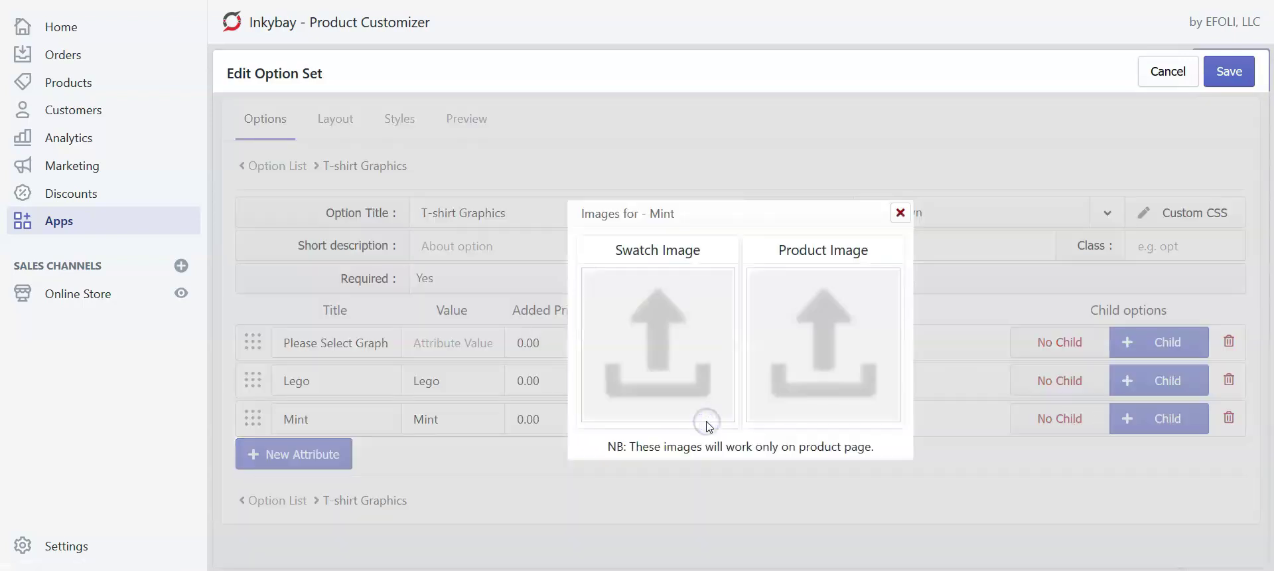
click(820, 340)
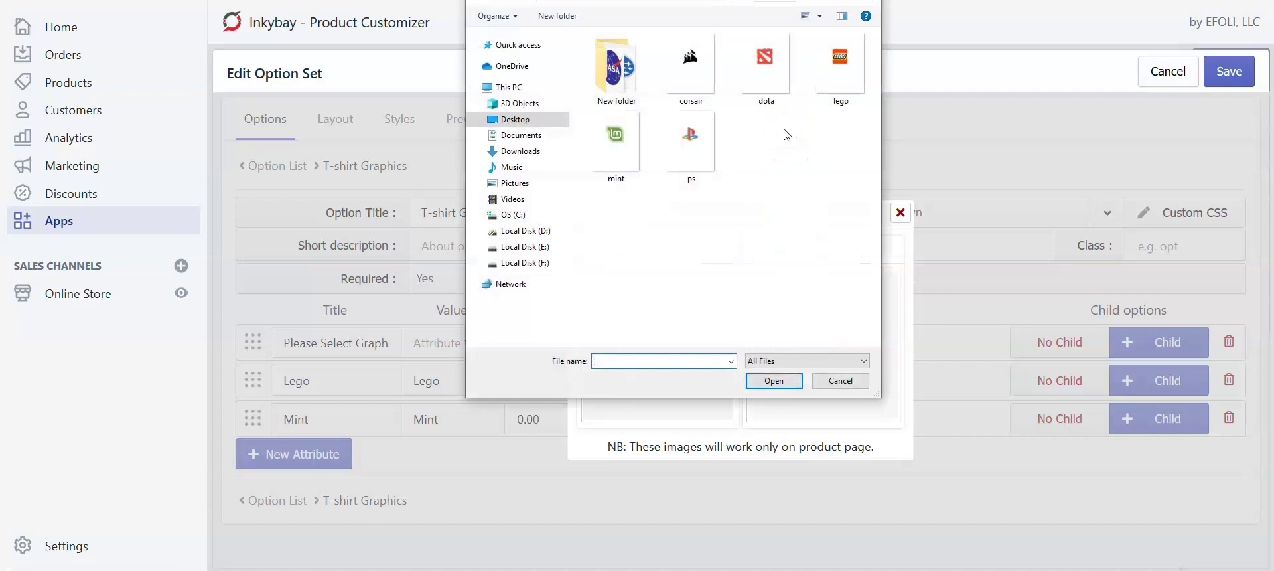
double_click(616, 140)
click(657, 349)
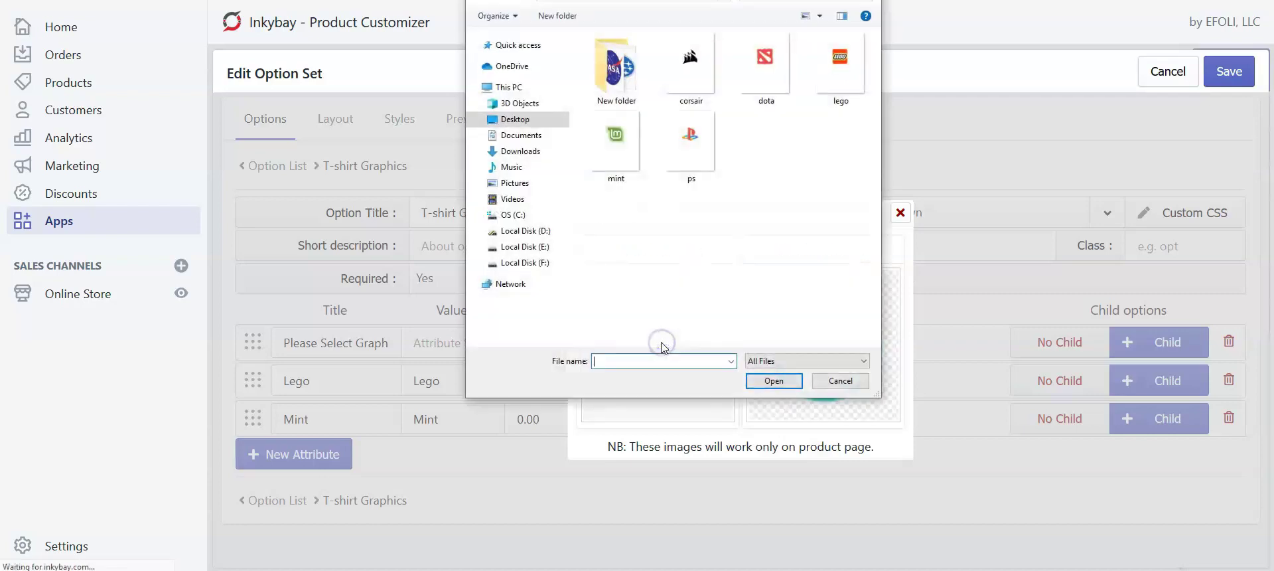
double_click(627, 146)
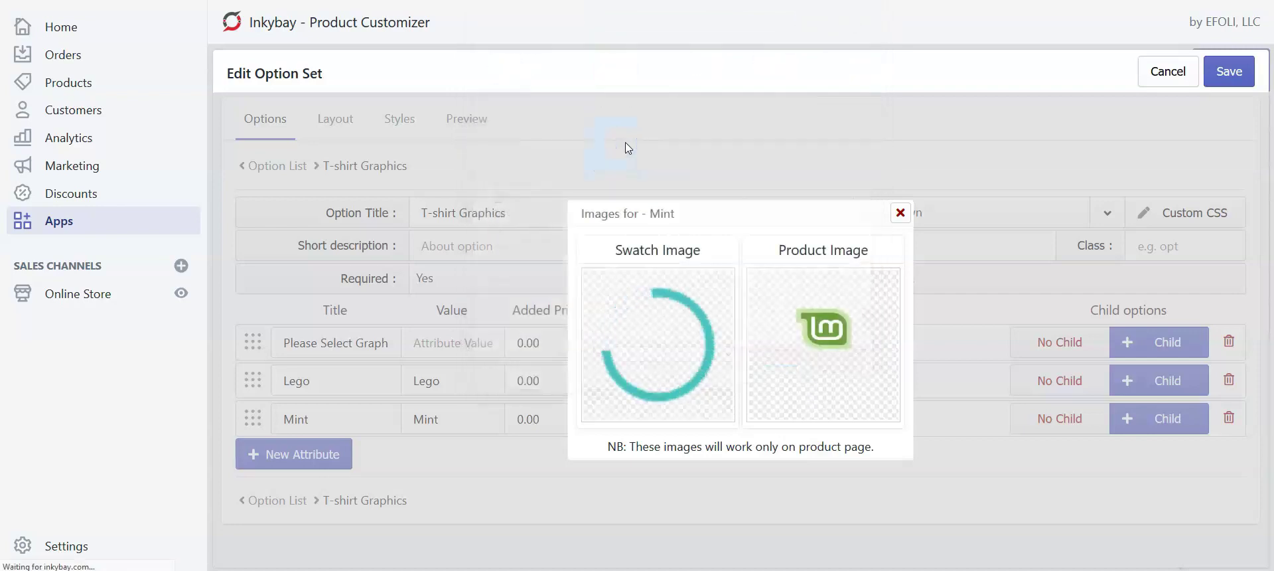
click(901, 212)
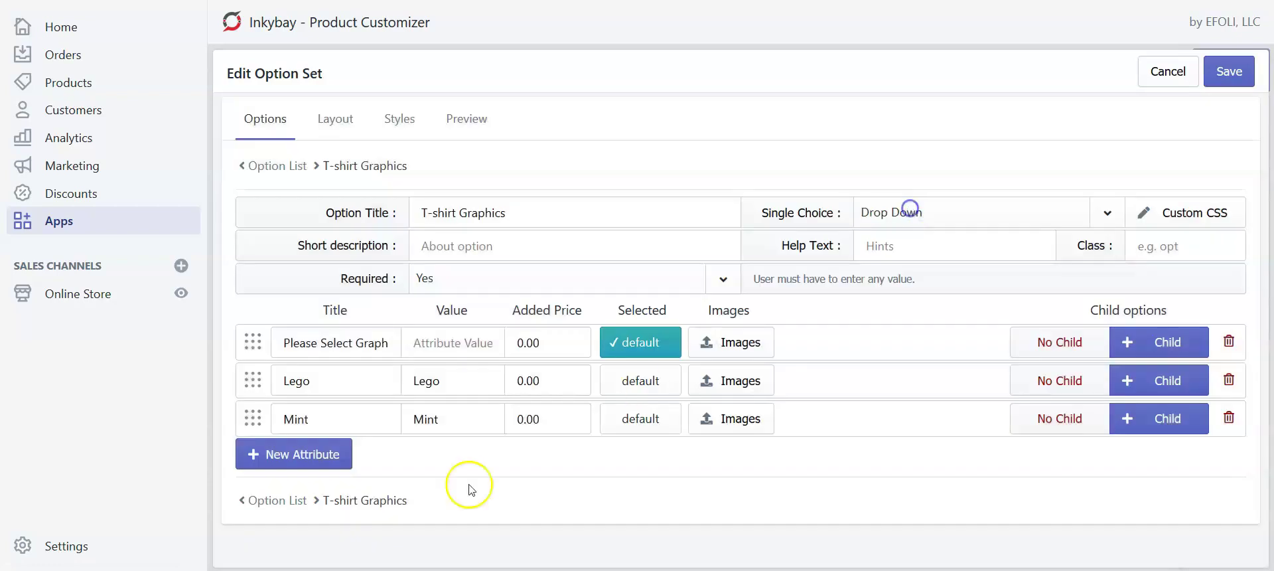
- Add a fourth attribute to the T-shirt Graphics option with Corsair as its title and value
click(270, 456)
triple_click(292, 456)
text(Cor)
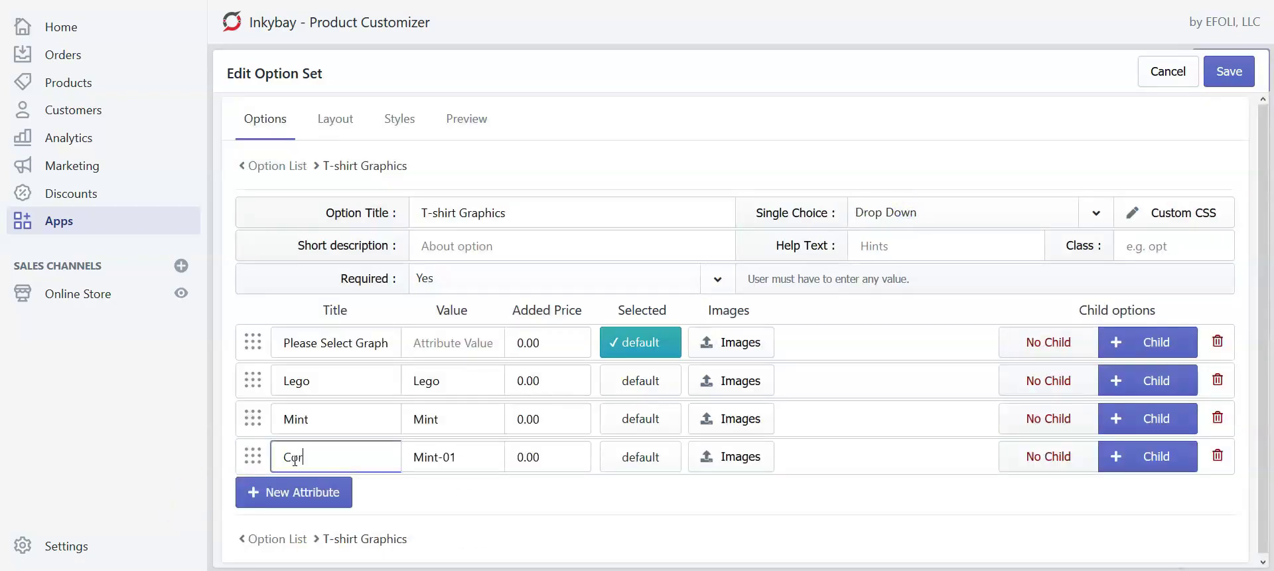
double_click(295, 458)
key(ctrl+c)
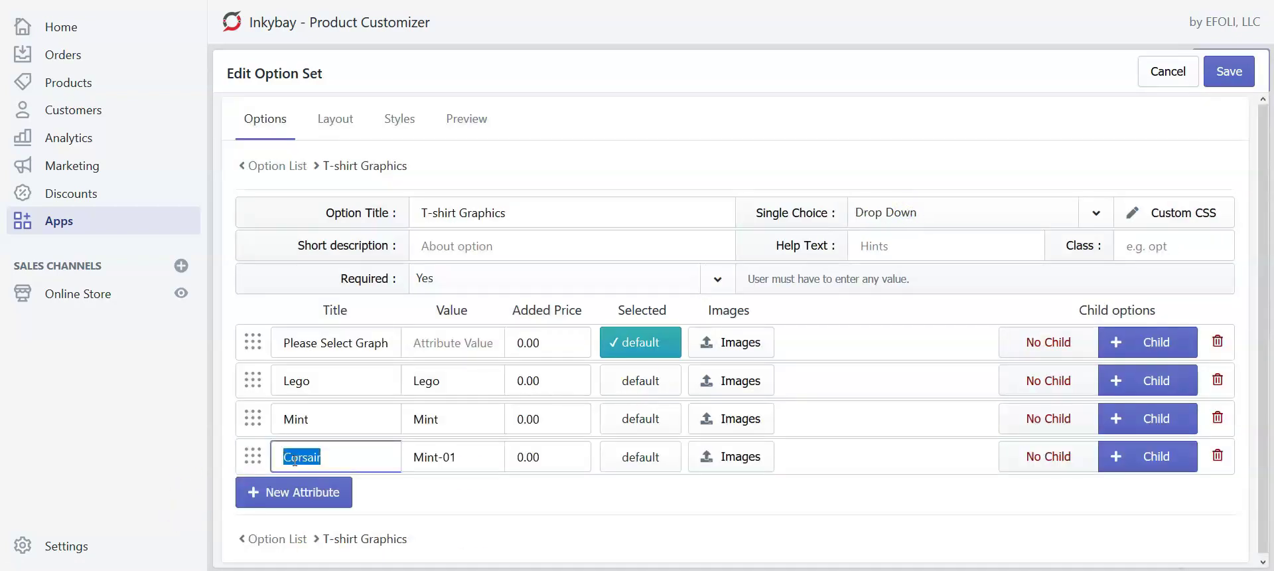
triple_click(424, 457)
key(ctrl+v)
- Upload the corsair file as both the product image and the swatch image of the Corsair attribute
click(733, 456)
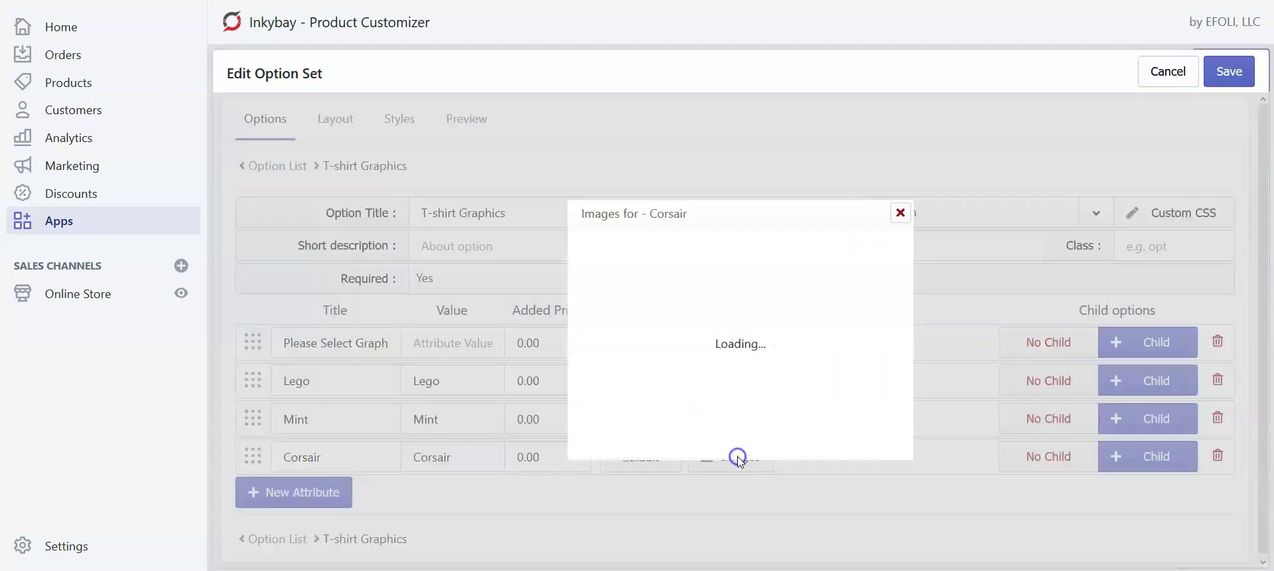
click(803, 359)
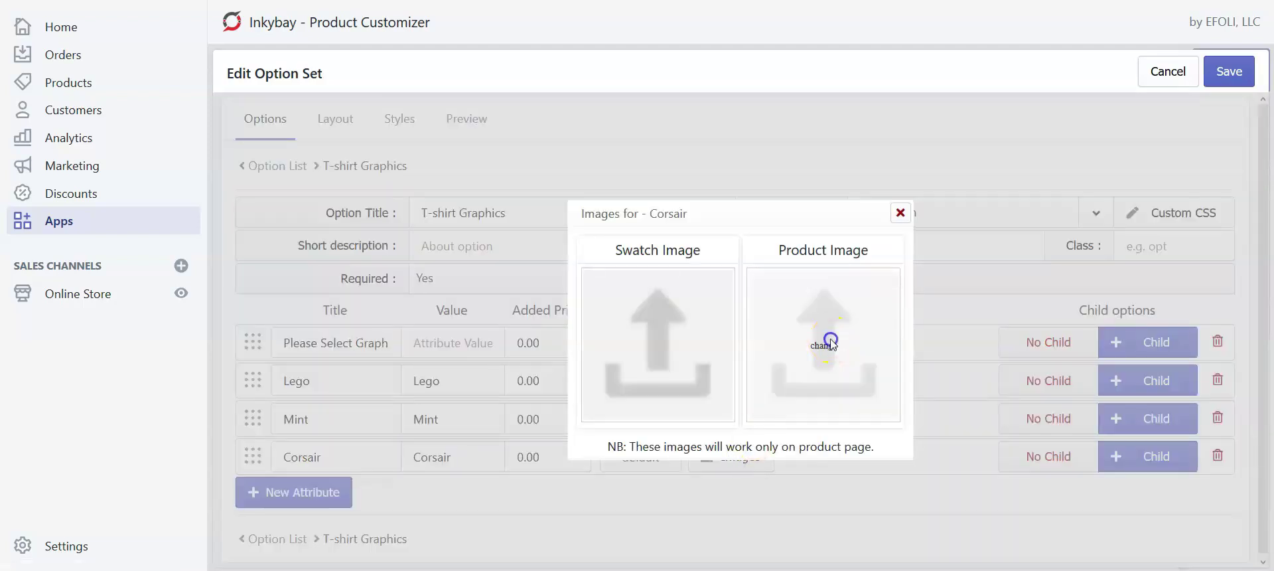
click(690, 66)
double_click(705, 78)
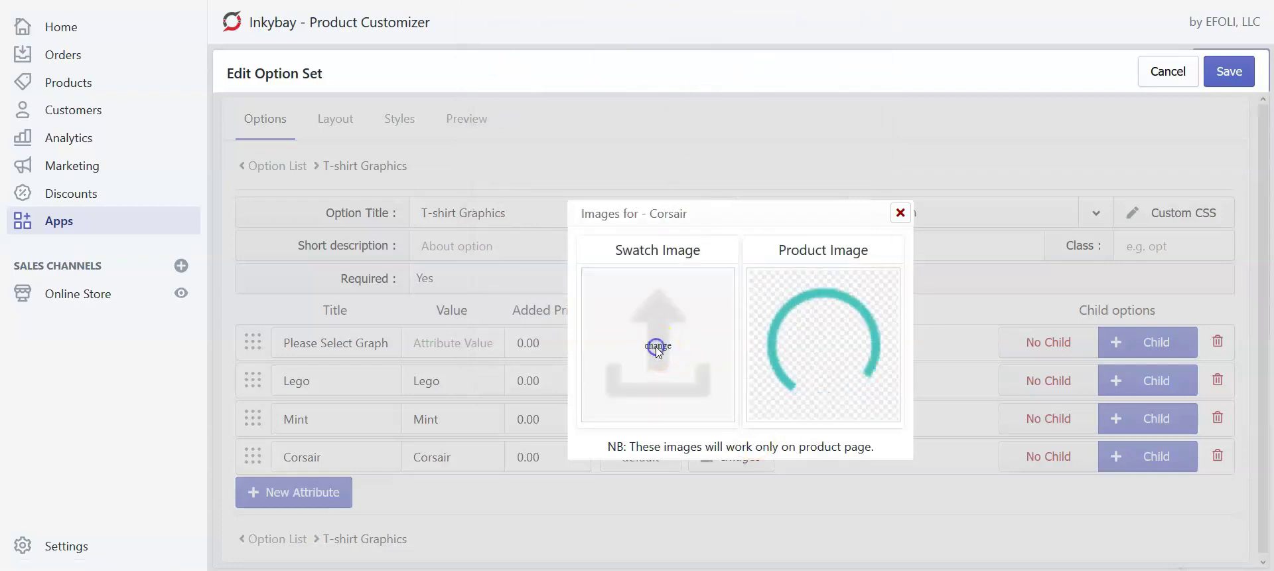
click(667, 358)
click(694, 69)
double_click(695, 70)
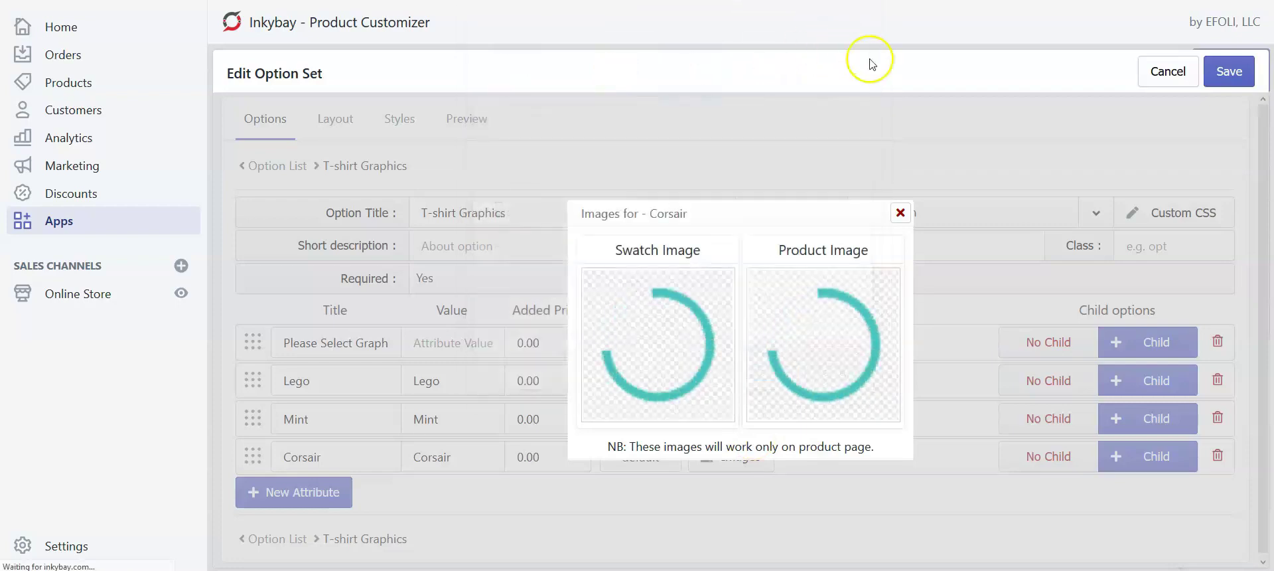
click(904, 213)
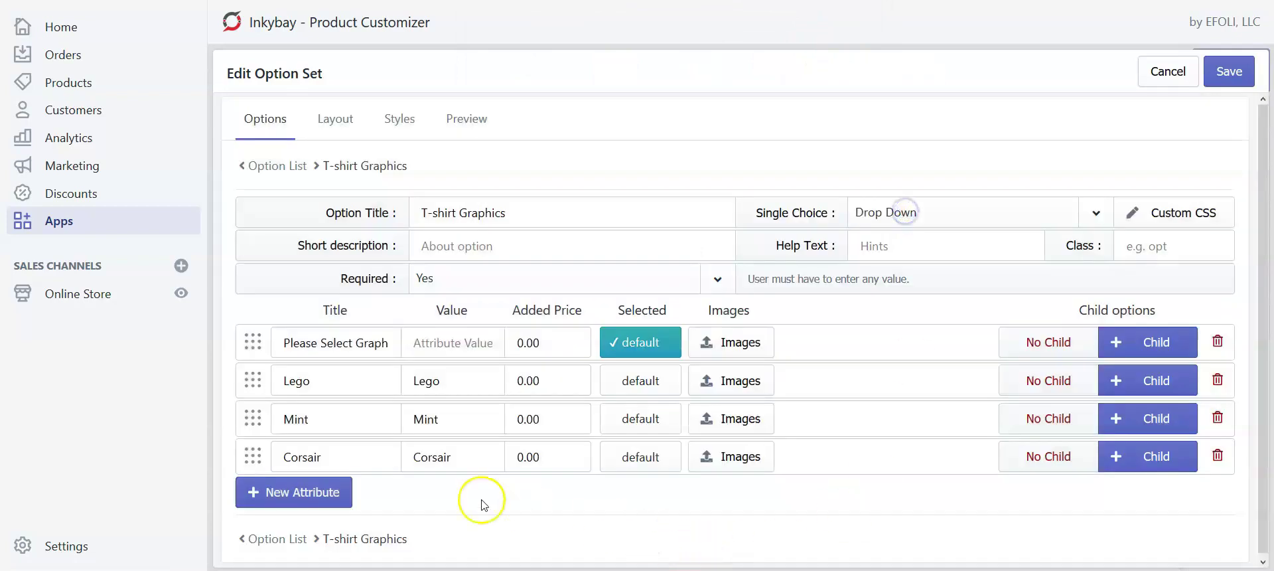
- Set the added price of the Corsair attribute to 1.00 and save the option set
click(517, 457)
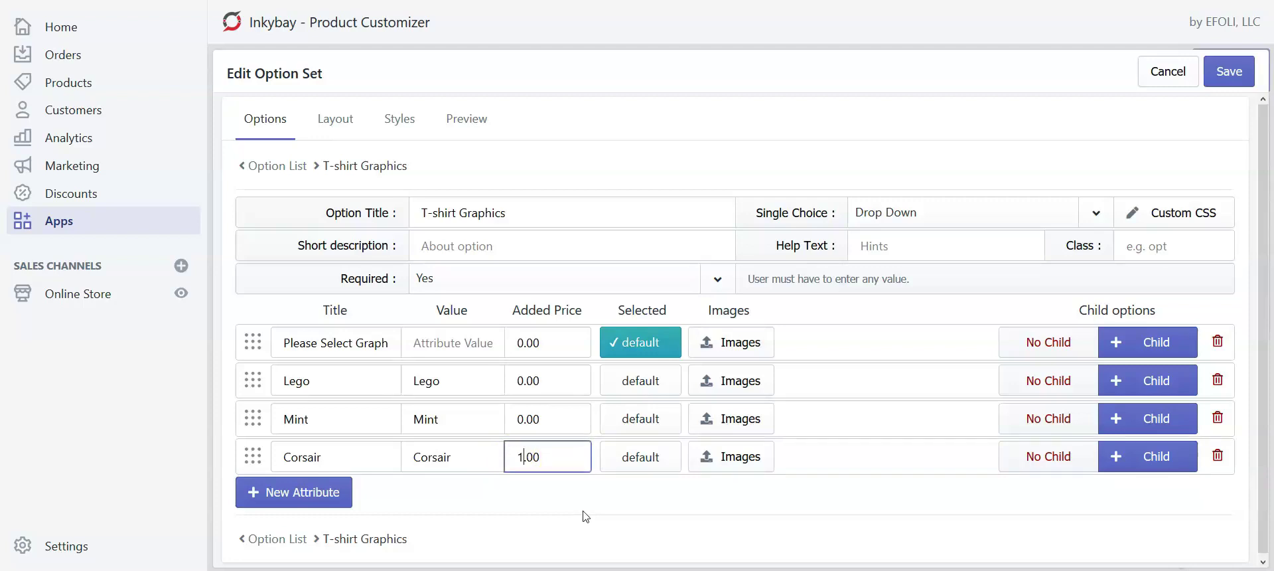
click(1227, 79)
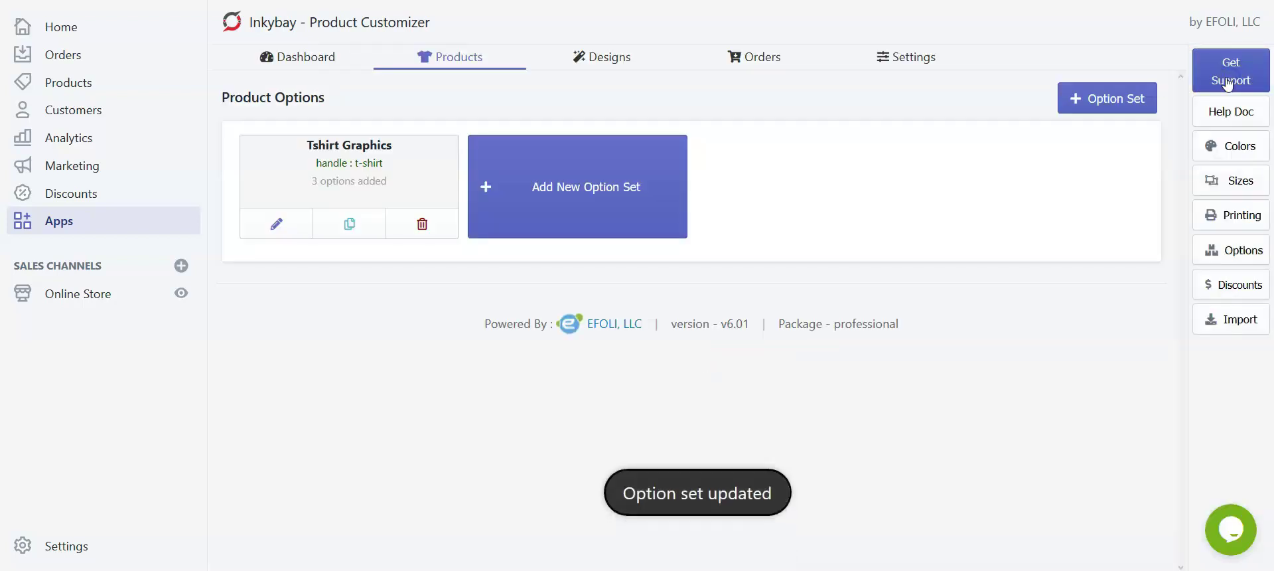
- Switch to the t-shirt's store page, try out its color swatches and choose the green one
click(733, 173)
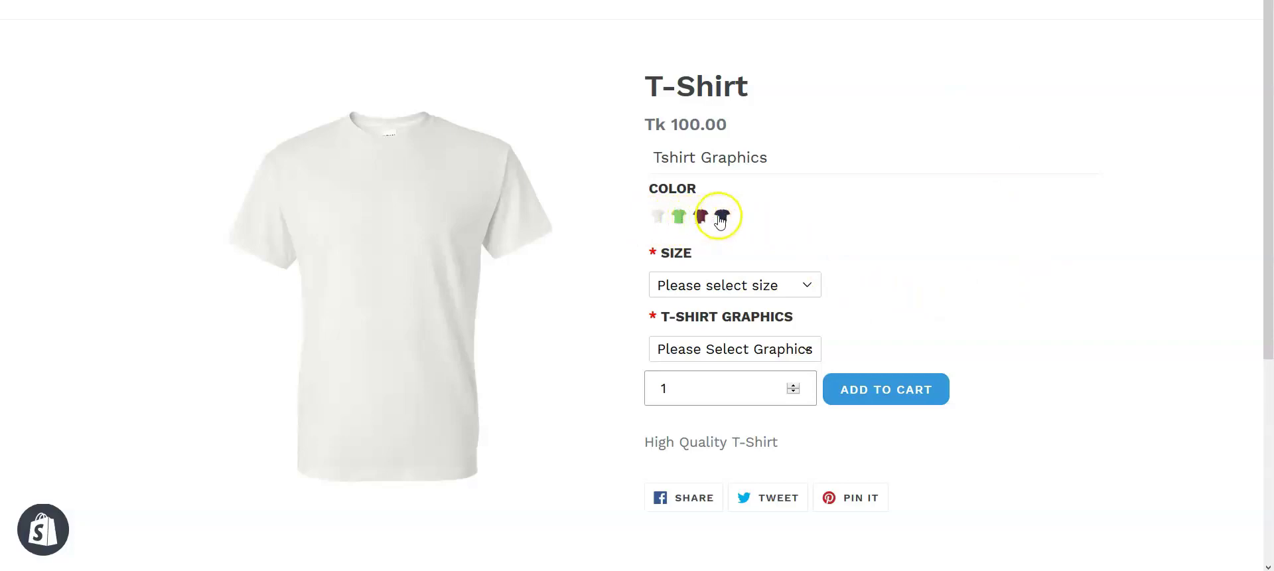
click(679, 217)
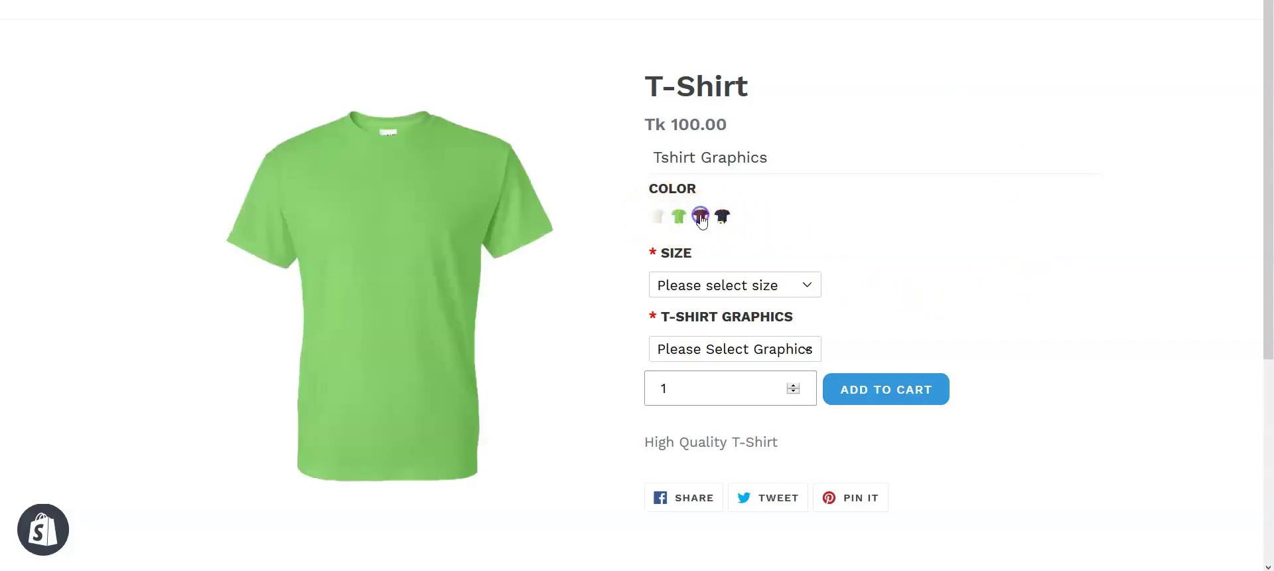
click(724, 220)
click(725, 221)
click(679, 219)
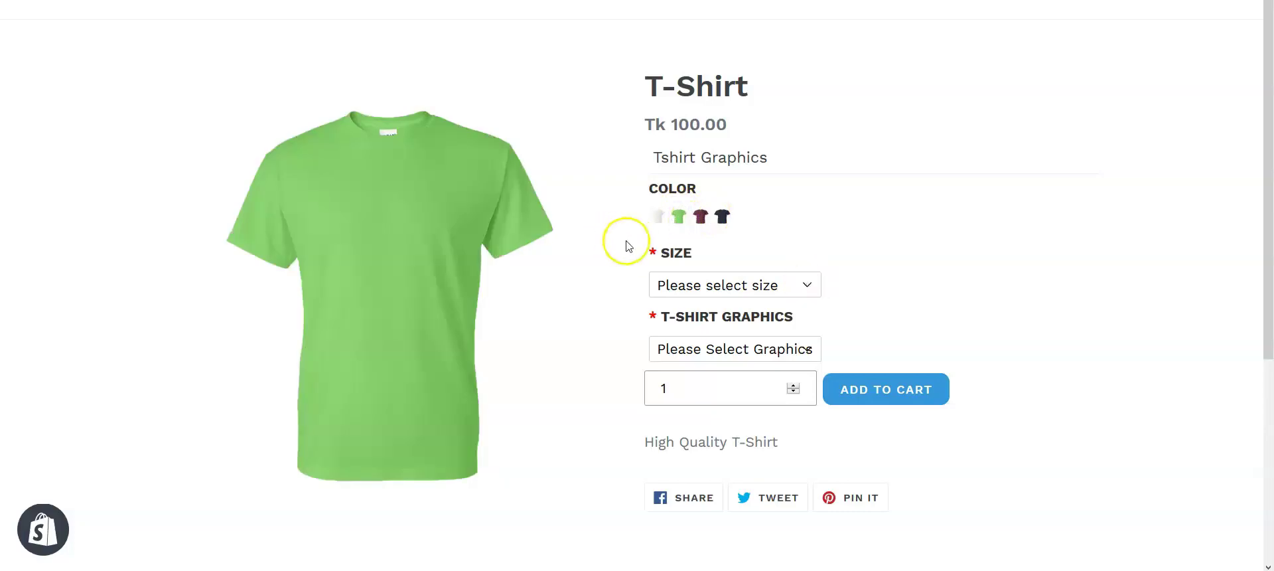
- Choose size 2XL and the Corsair graphic for the t-shirt, and add it to the cart
click(806, 287)
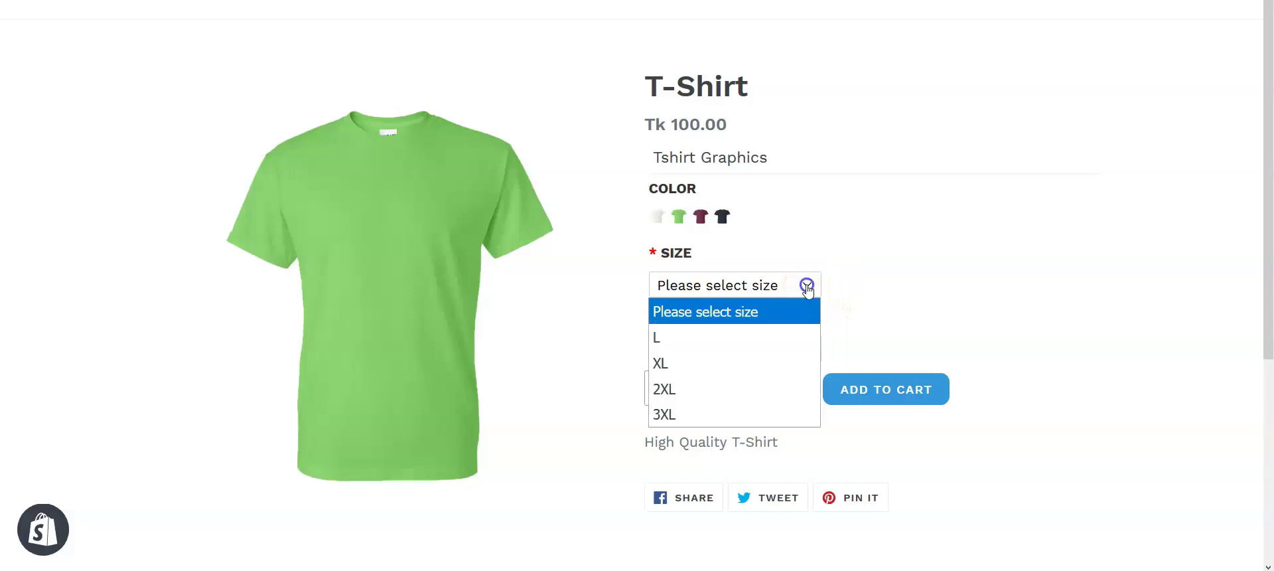
click(709, 389)
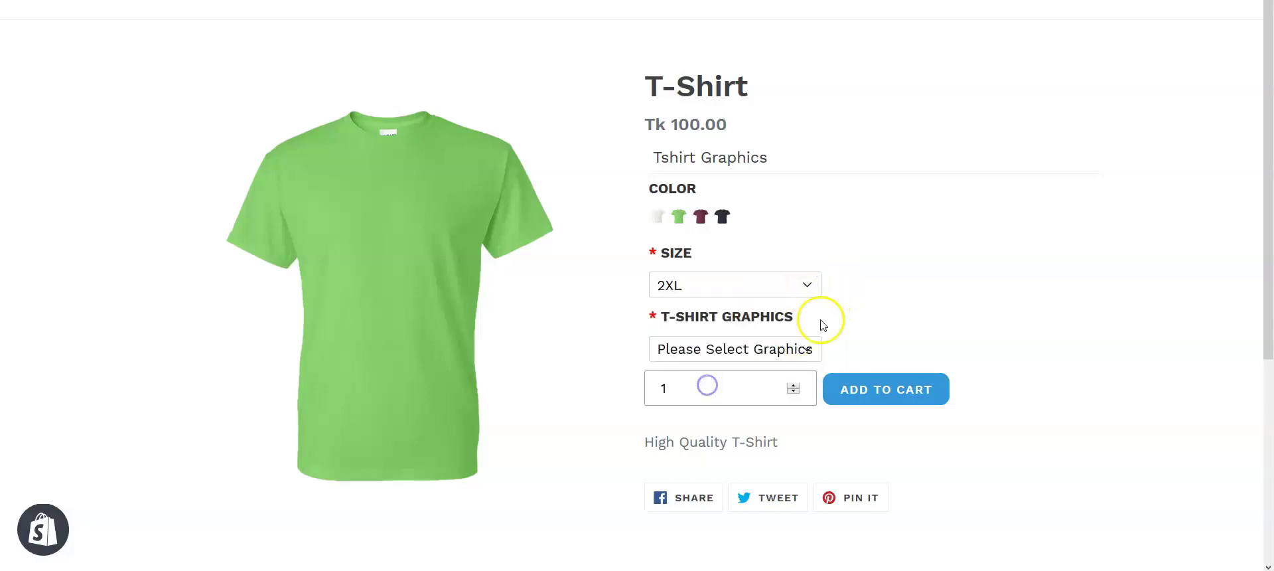
click(808, 357)
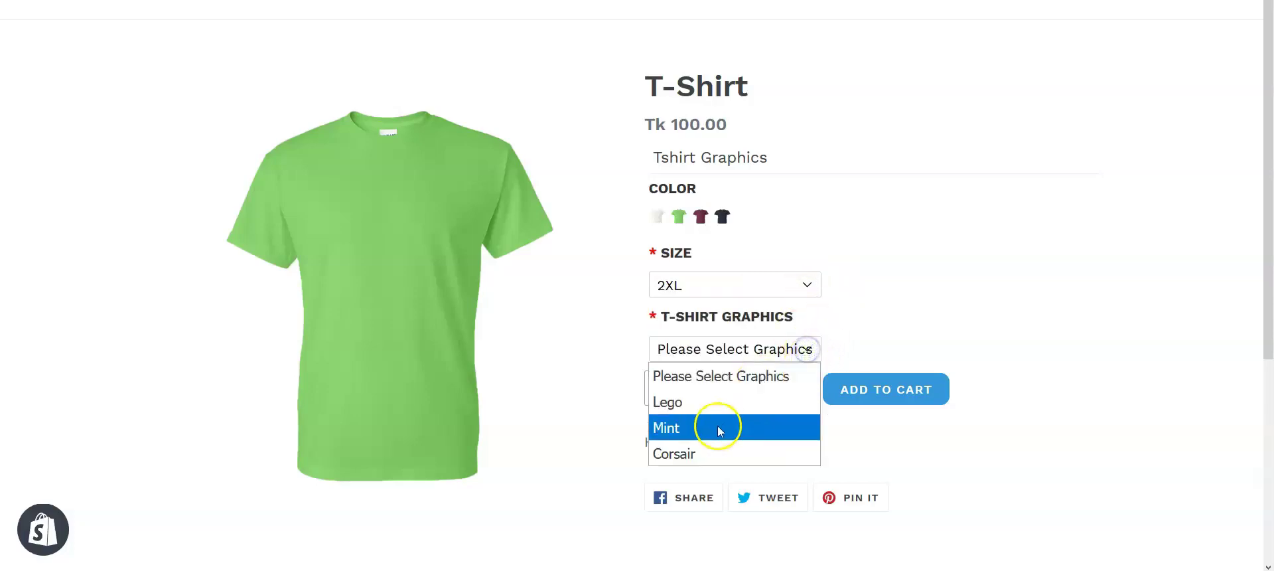
click(705, 451)
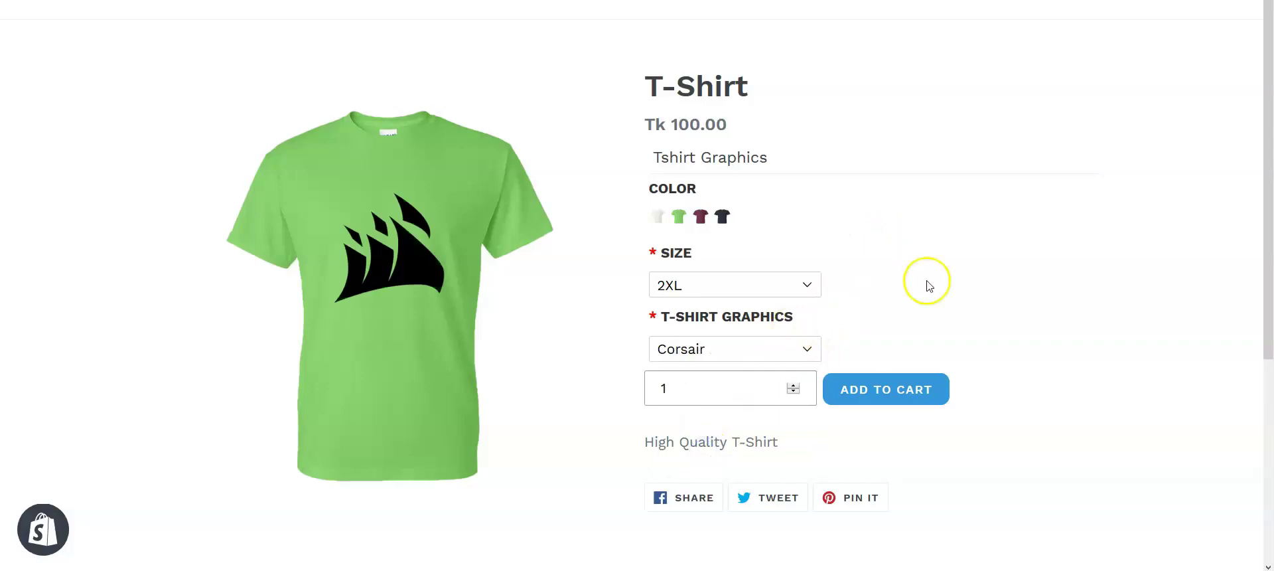
click(895, 393)
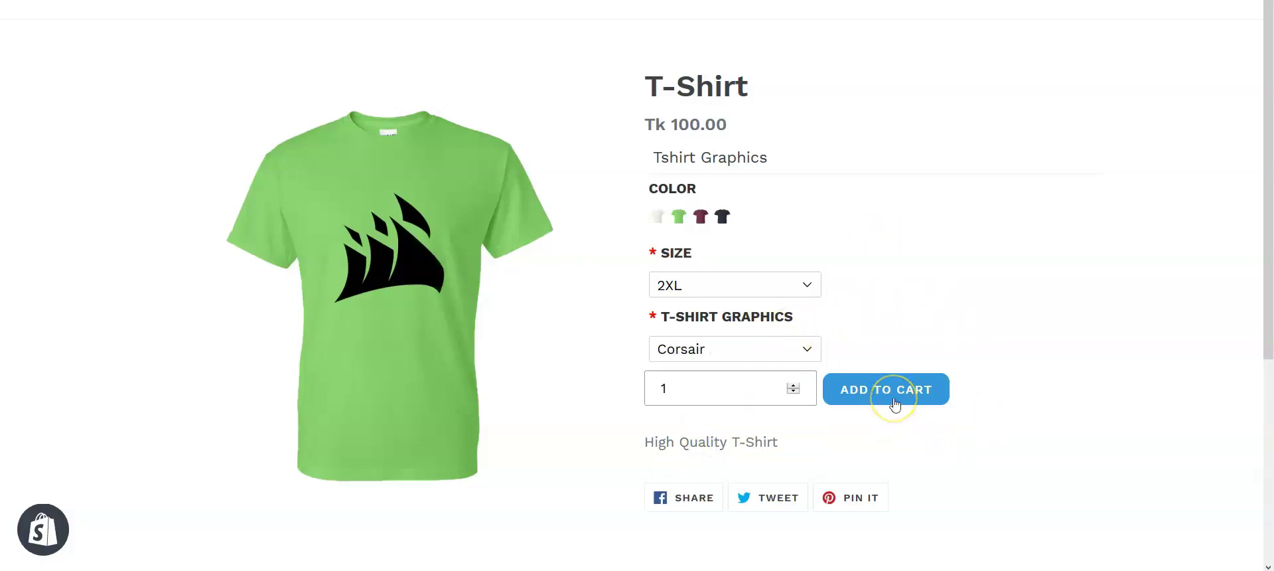
click(872, 385)
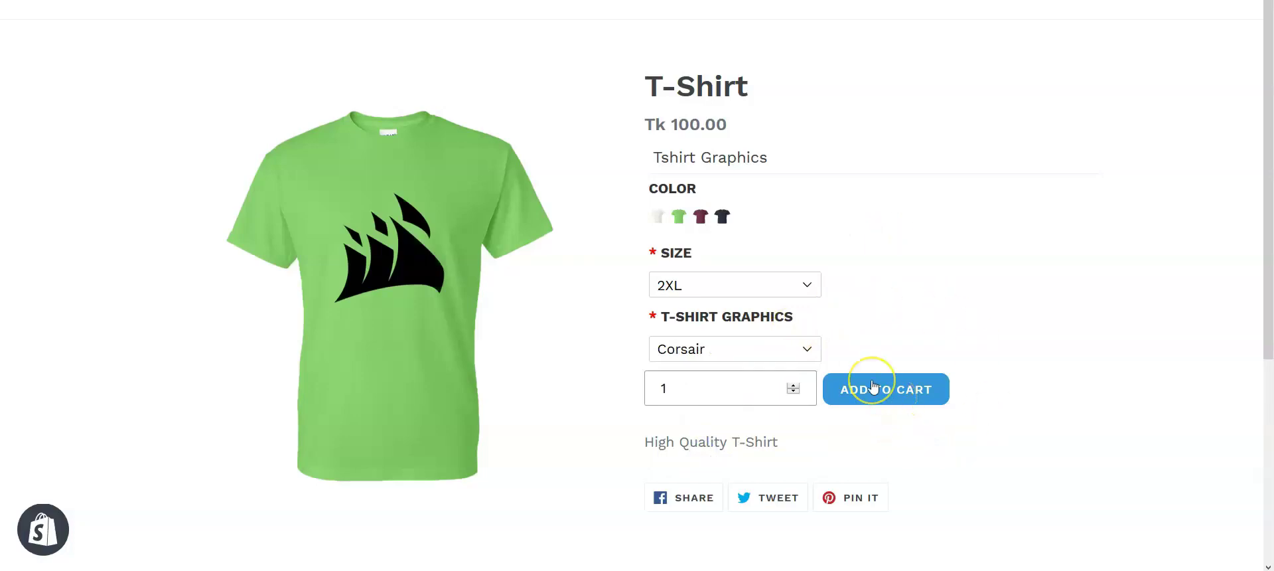